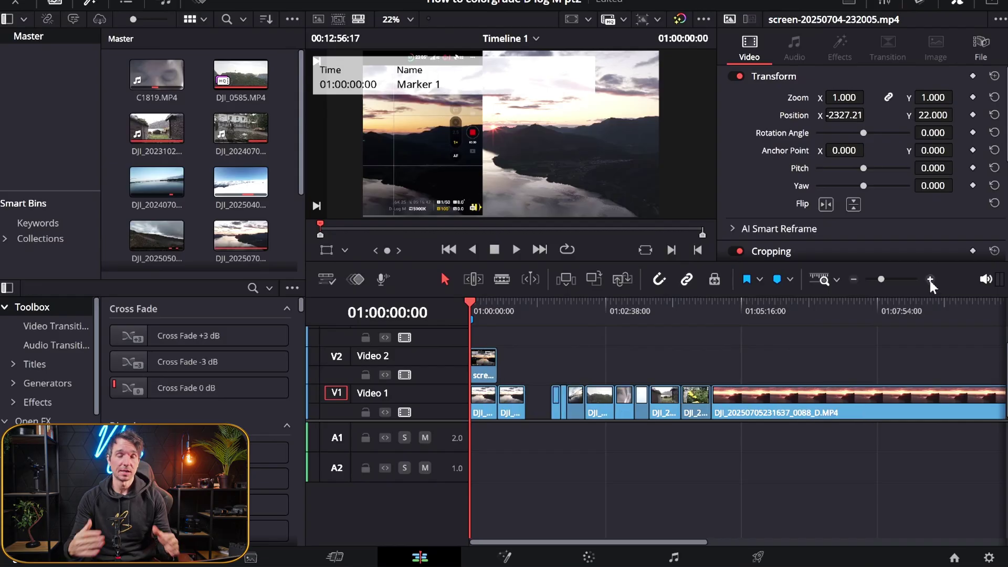
left_click(930, 280)
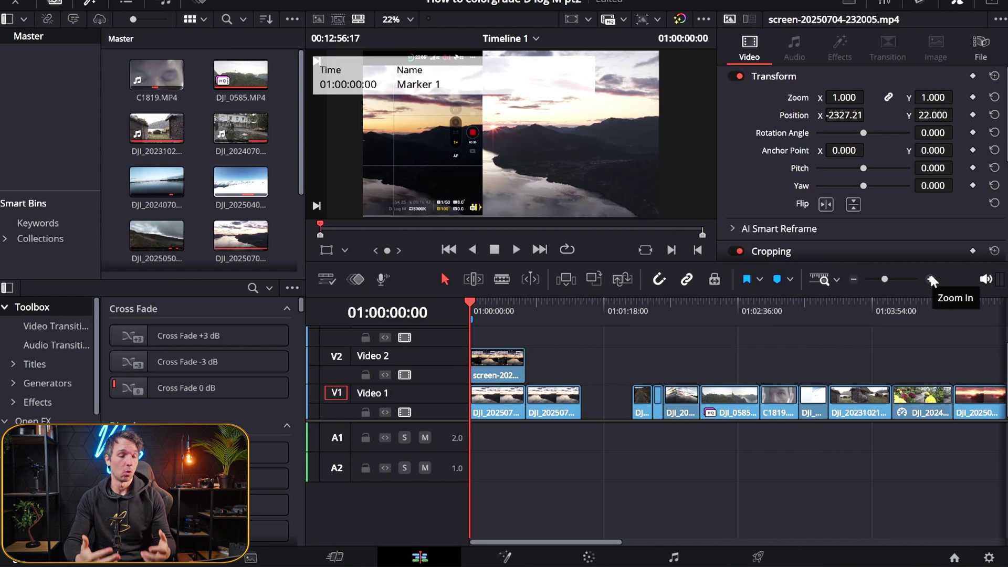
key("ctrl+minus")
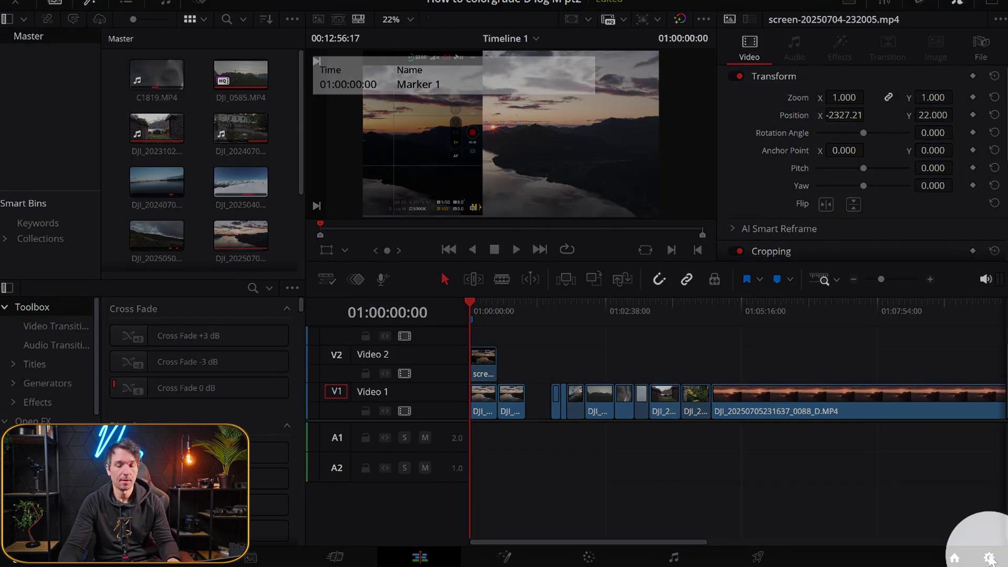
- In the project's color management settings, choose DaVinci YRGB as color science and DaVinci WG/Intermediate as timeline color space
left_click(989, 557)
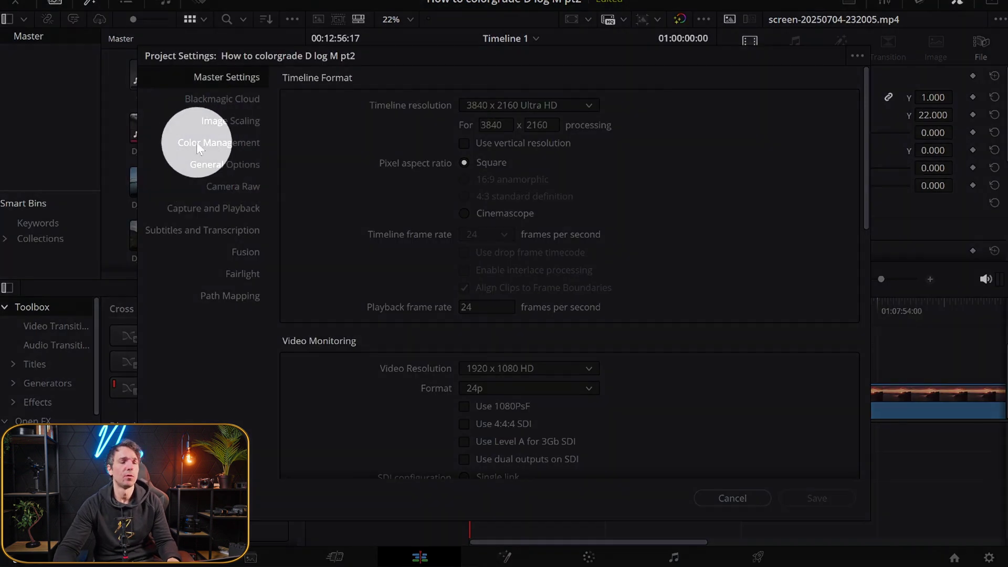
left_click(236, 147)
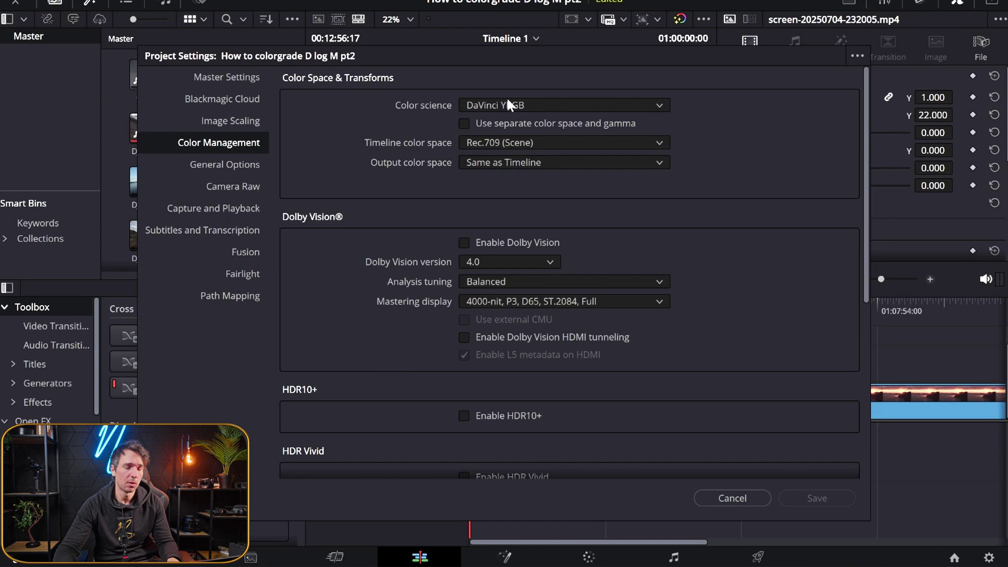
left_click(643, 107)
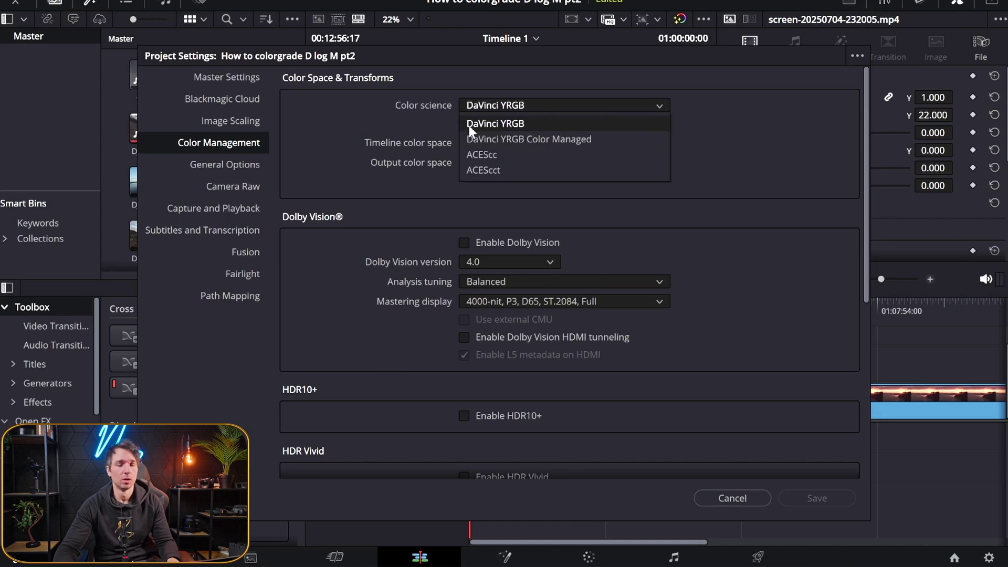
left_click(525, 124)
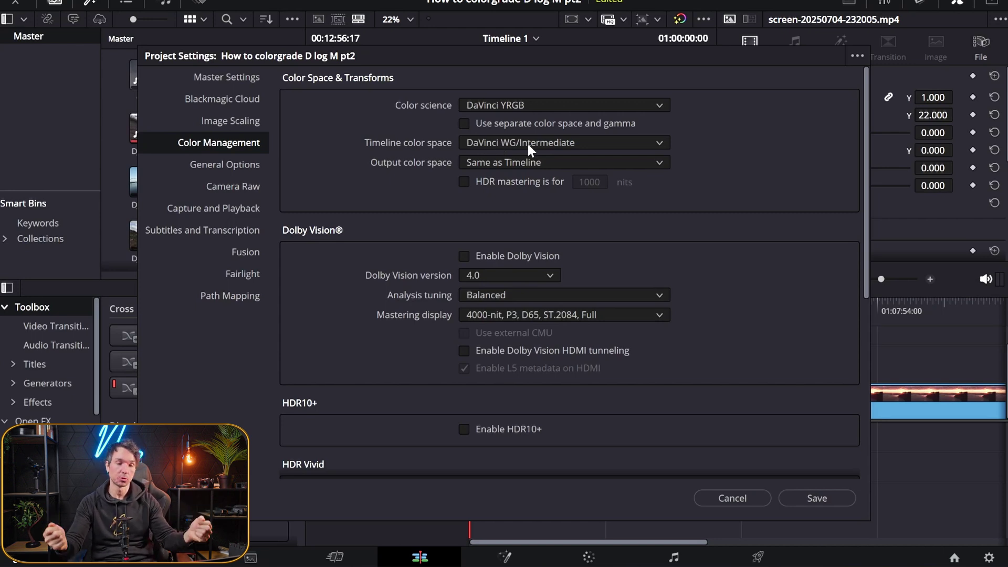
- Set the project's output color space to Rec.709 Gamma 2.4 and save the settings
left_click(485, 162)
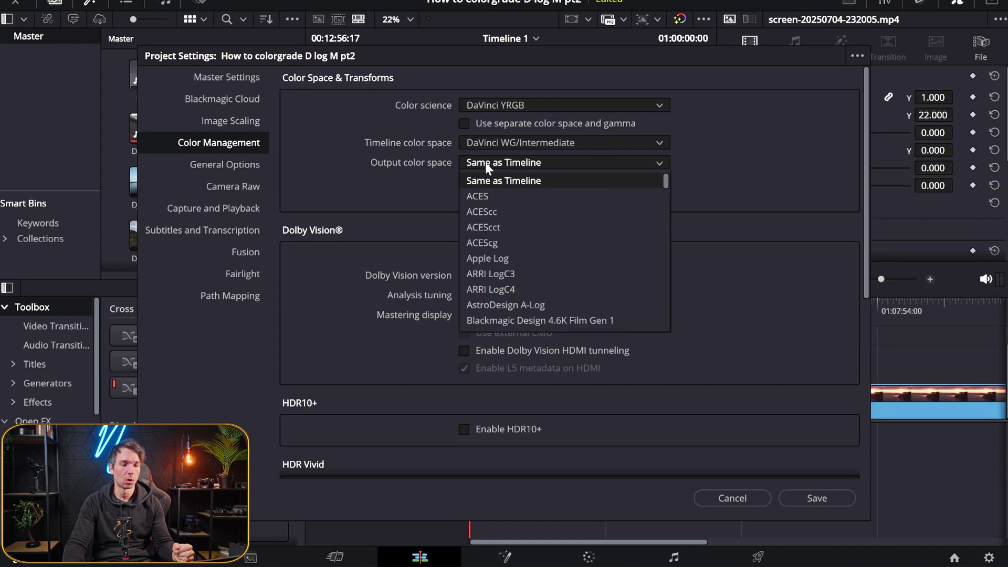
scroll(530, 234, "down", 10)
scroll(532, 243, "down", 2)
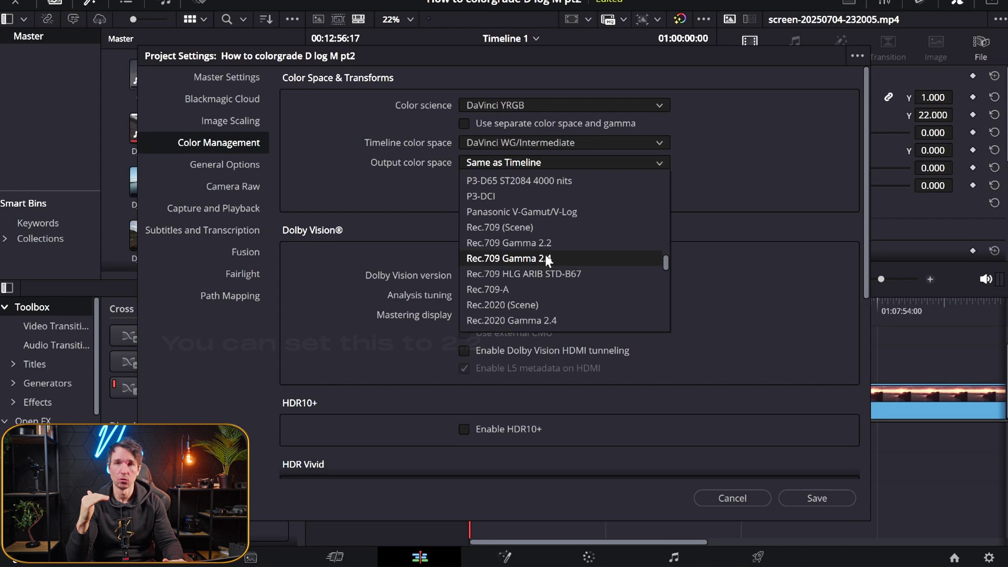
left_click(545, 254)
left_click(798, 499)
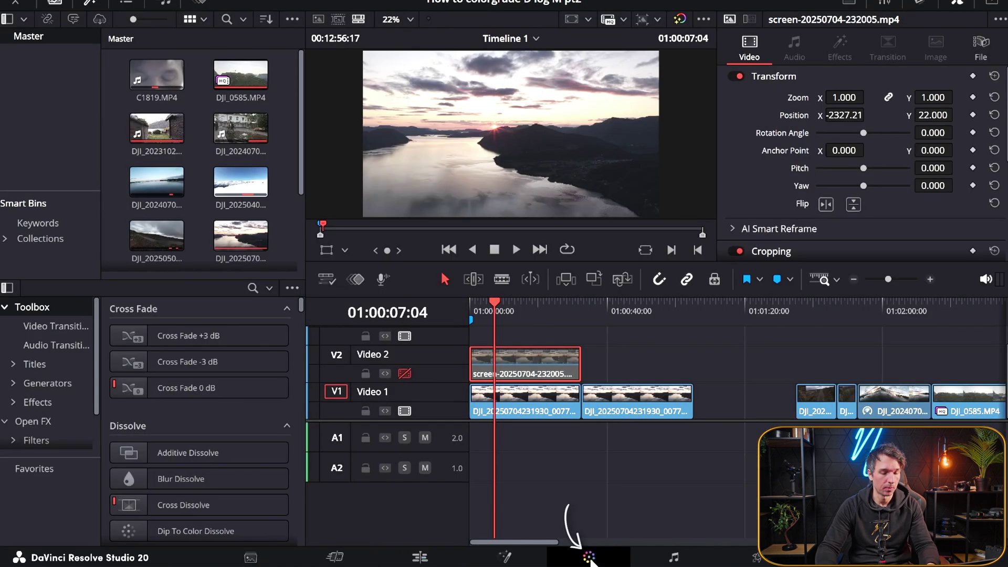
- Switch to the Color page to grade the first clip
left_click(582, 554)
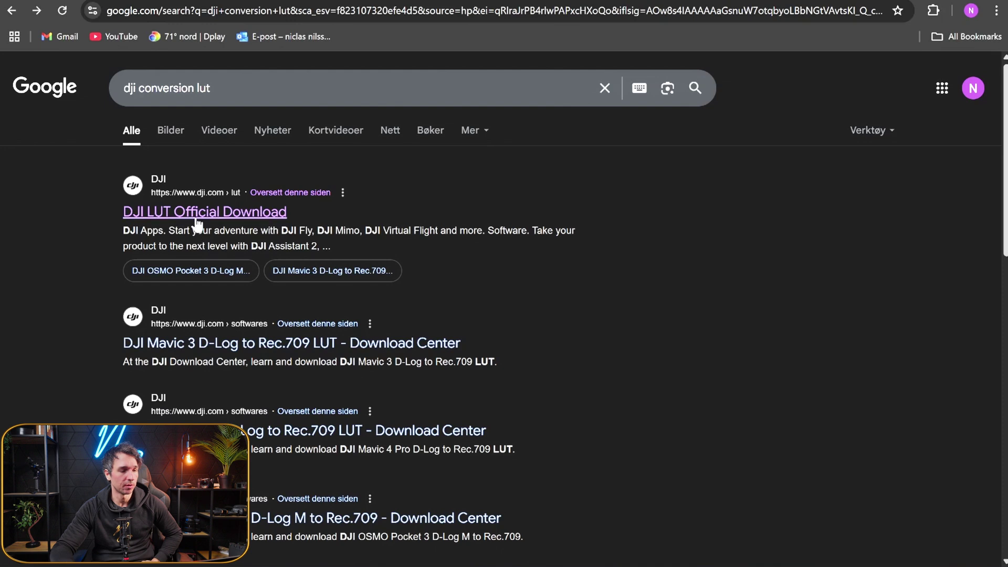
- In the web browser, open DJI's official LUT download page and locate the DJI Mavic 4 Pro D-Log M to Rec.709 LUT
left_click(176, 216)
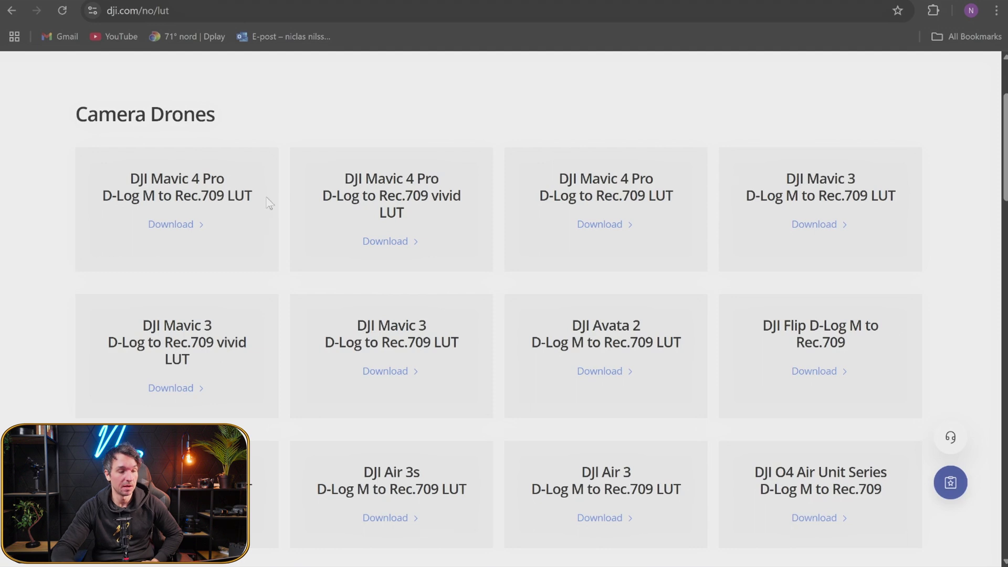
left_click_drag(269, 203, 228, 183)
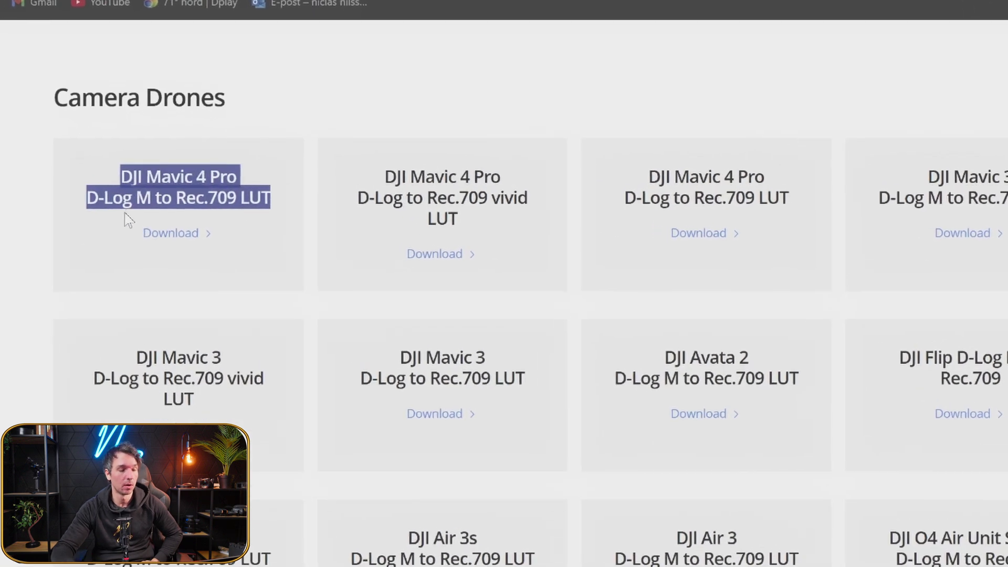
left_click(200, 208)
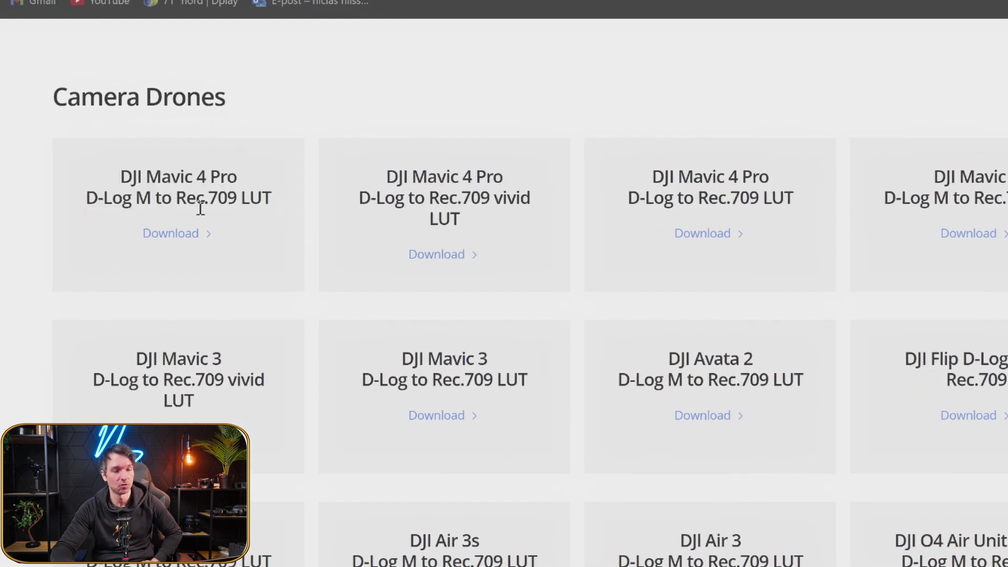
double_click(252, 199)
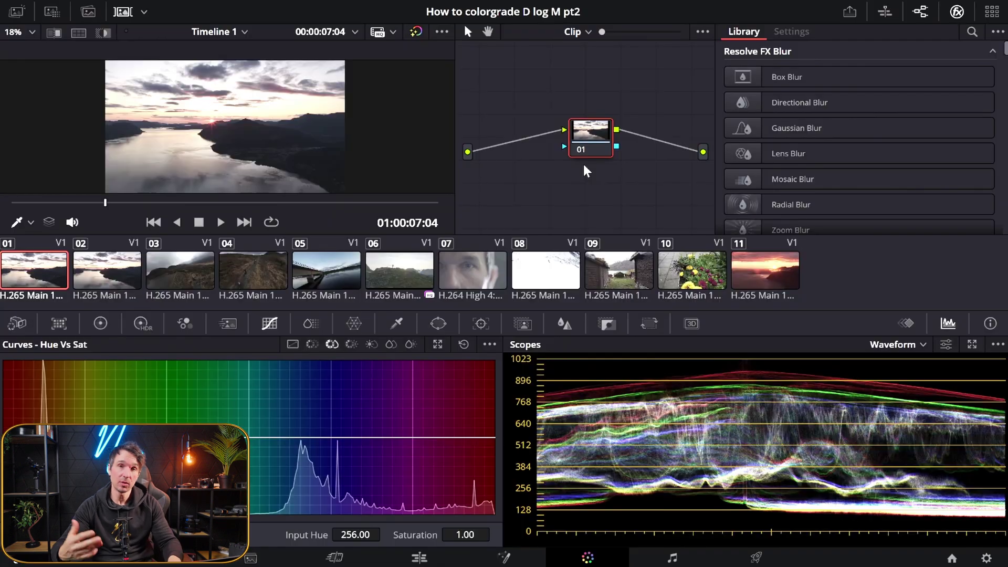
- Back in DaVinci Resolve, reposition node 01 in the node graph and show the LUT library
left_click_drag(605, 139, 584, 116)
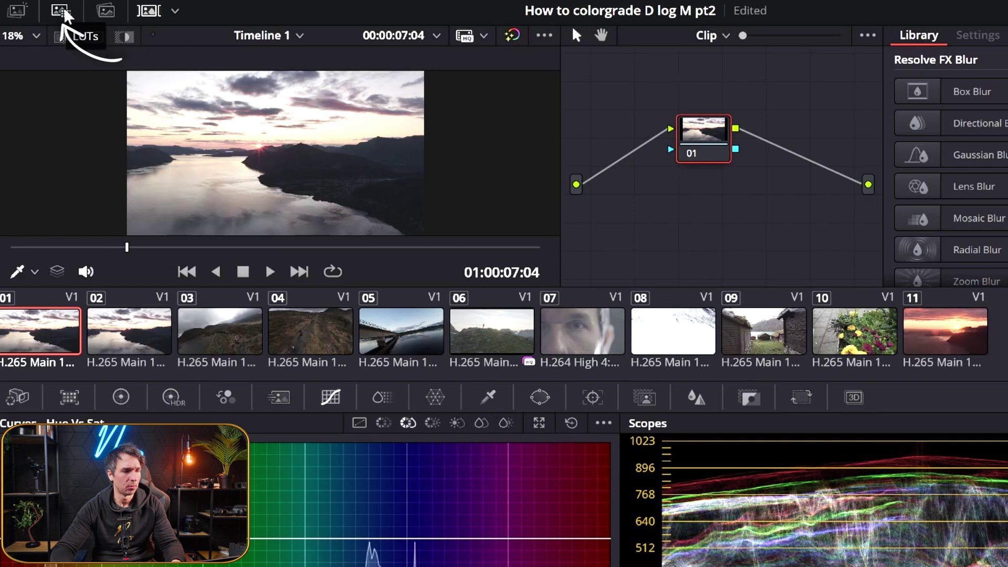
left_click(61, 11)
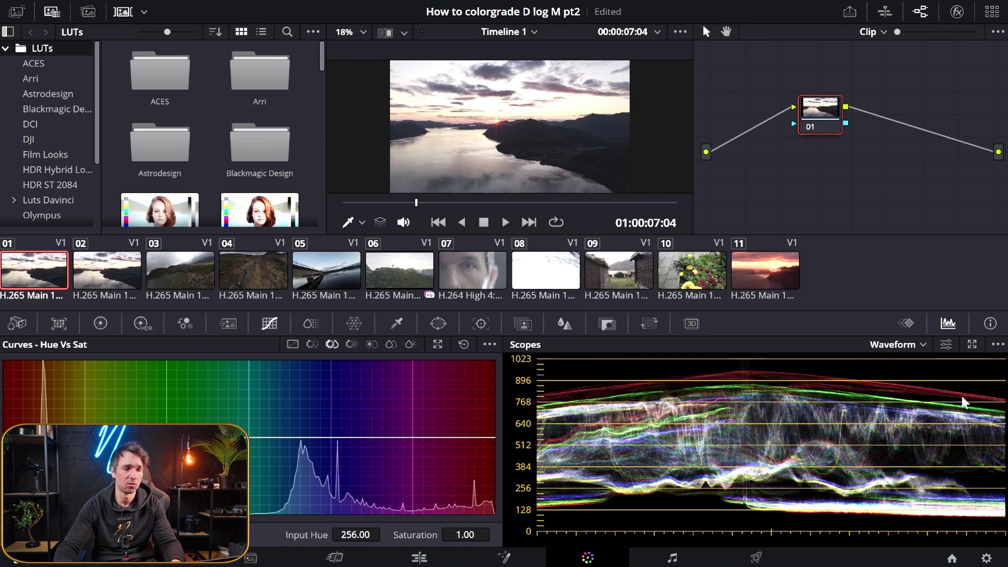
- Open the LUT folder from the project's color management settings, update the lookup table lists and save the settings
left_click(986, 558)
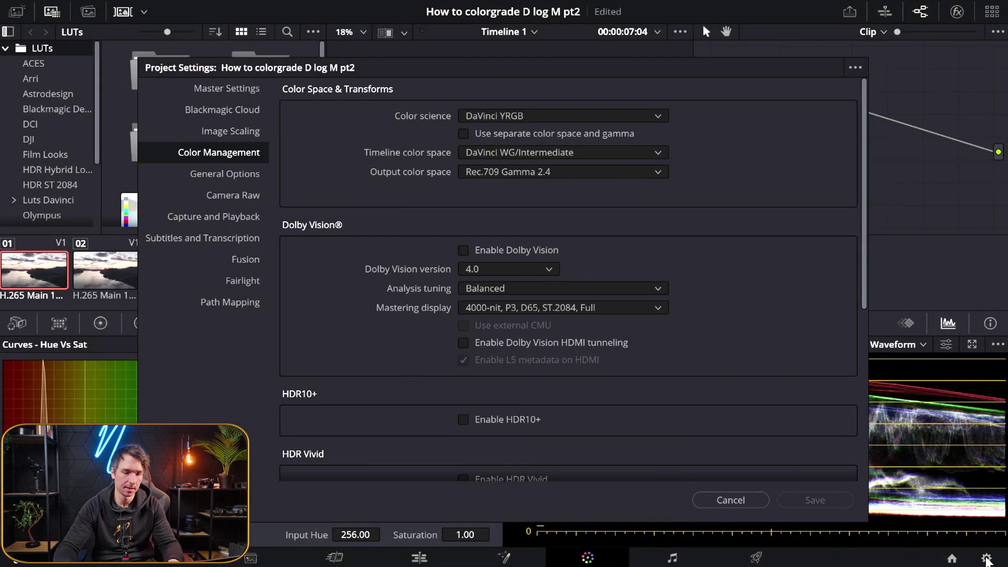
left_click(228, 156)
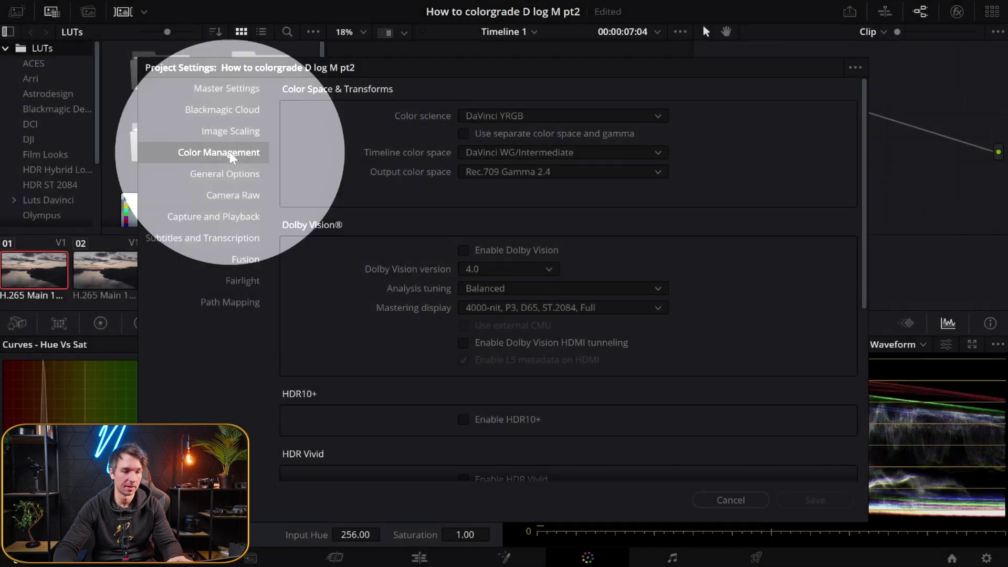
scroll(544, 277, "down", 5)
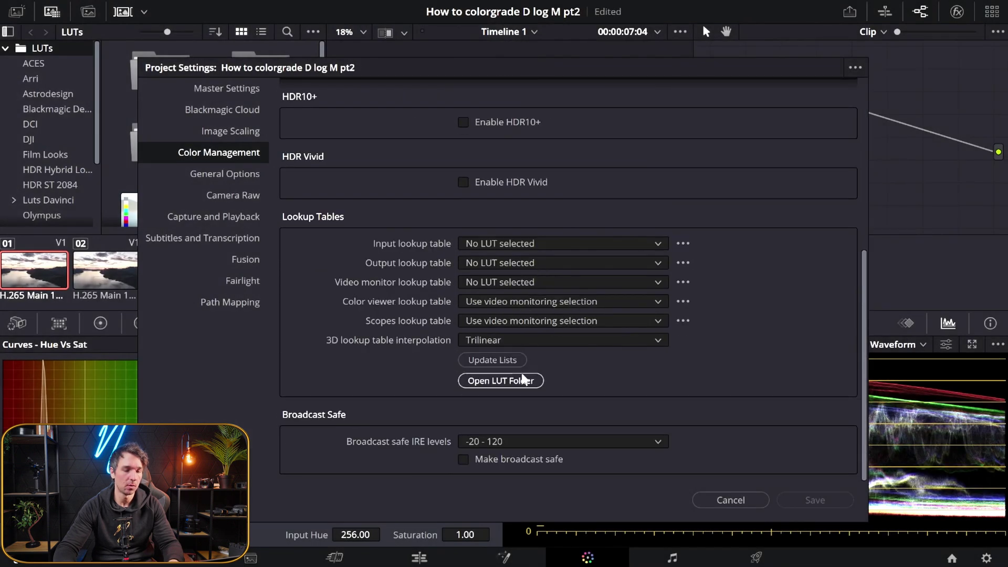
left_click(512, 382)
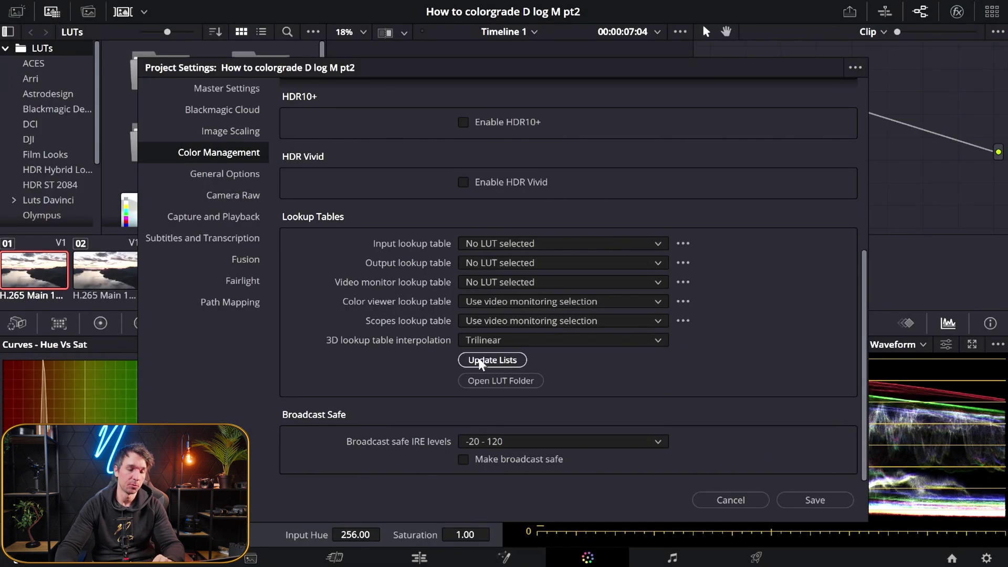
left_click(483, 364)
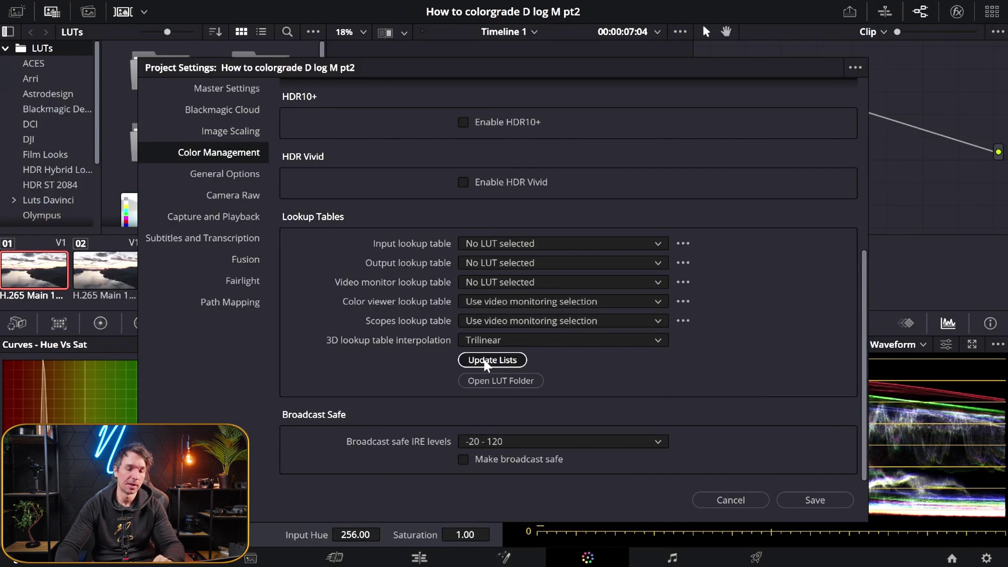
left_click(815, 499)
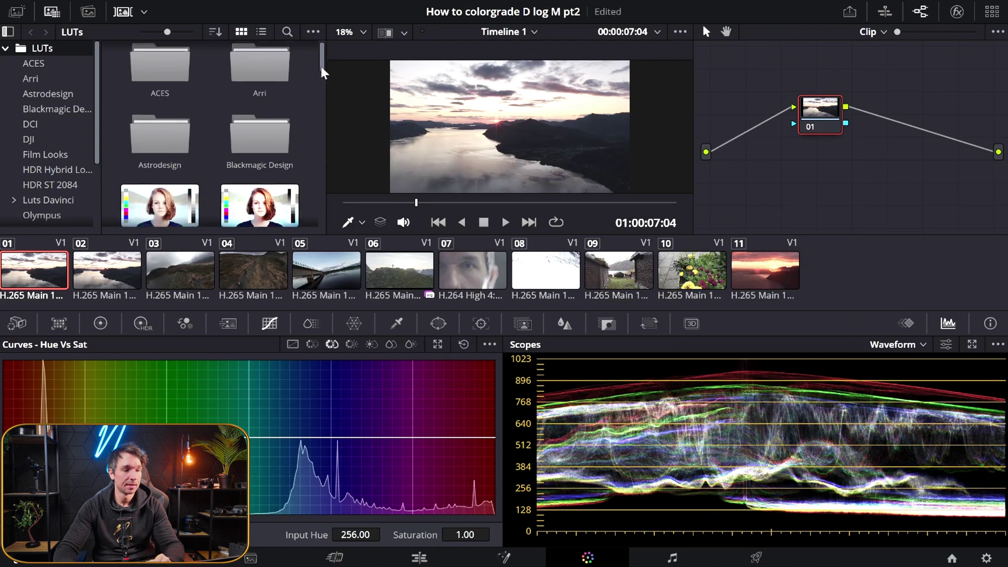
- Apply the DJI Mavic 4 Pro D-Log M to Rec.709 V1 LUT to node 01 of the first clip
scroll(321, 58, "down", 1)
scroll(322, 79, "down", 4)
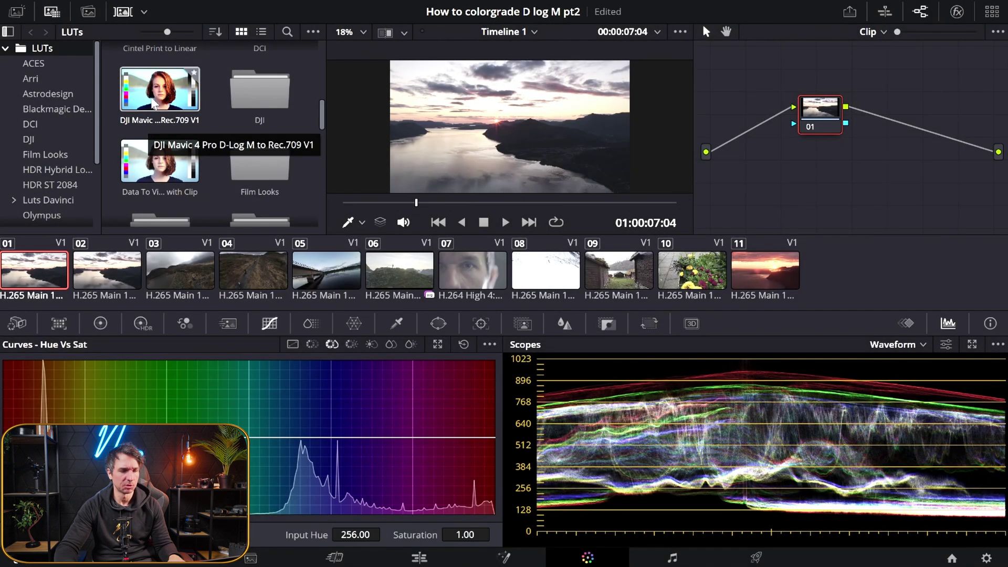
left_click_drag(153, 107, 810, 121)
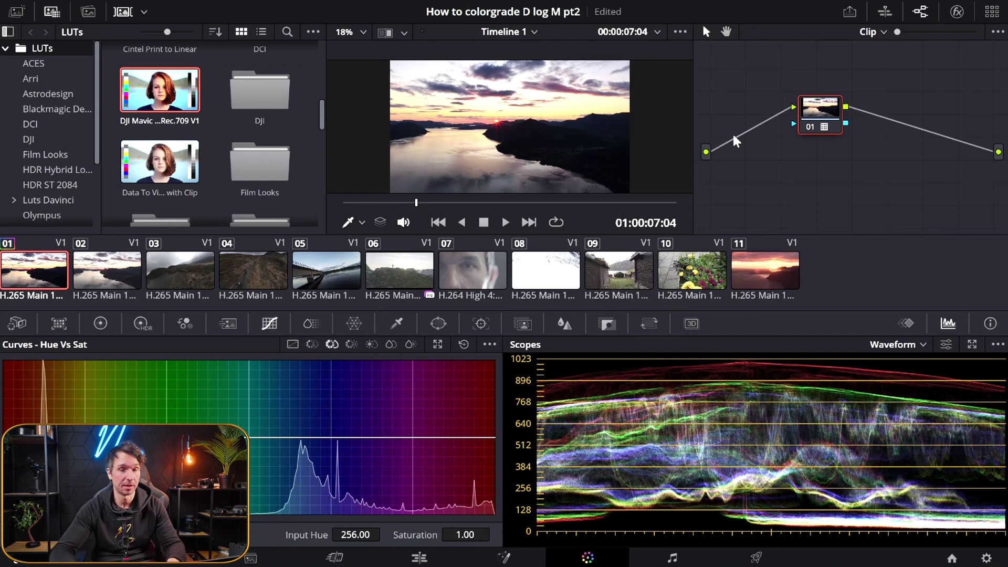
- Compare the first two clips on the Edit and Color pages, finishing with clip 02 selected for grading
left_click(125, 258)
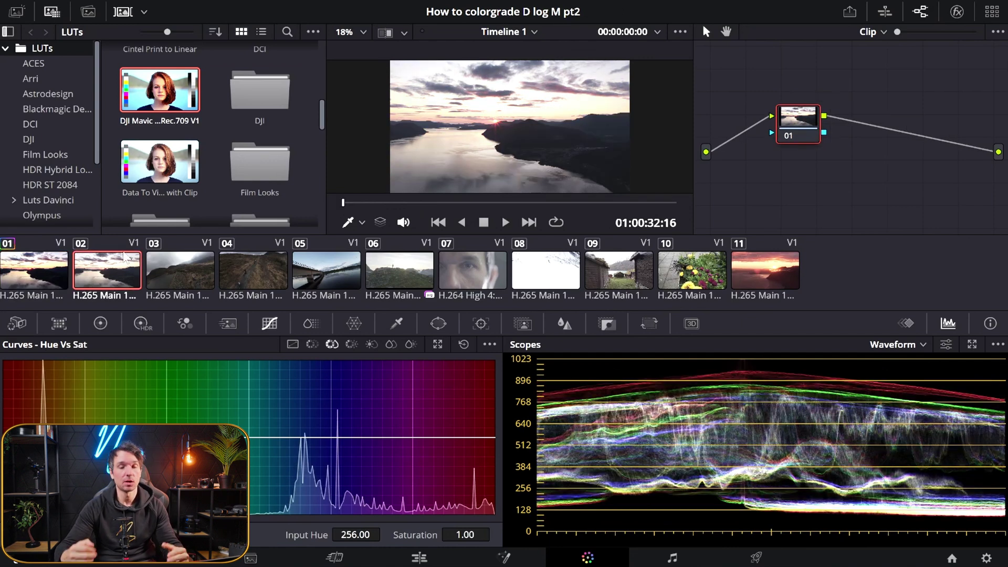
left_click(419, 558)
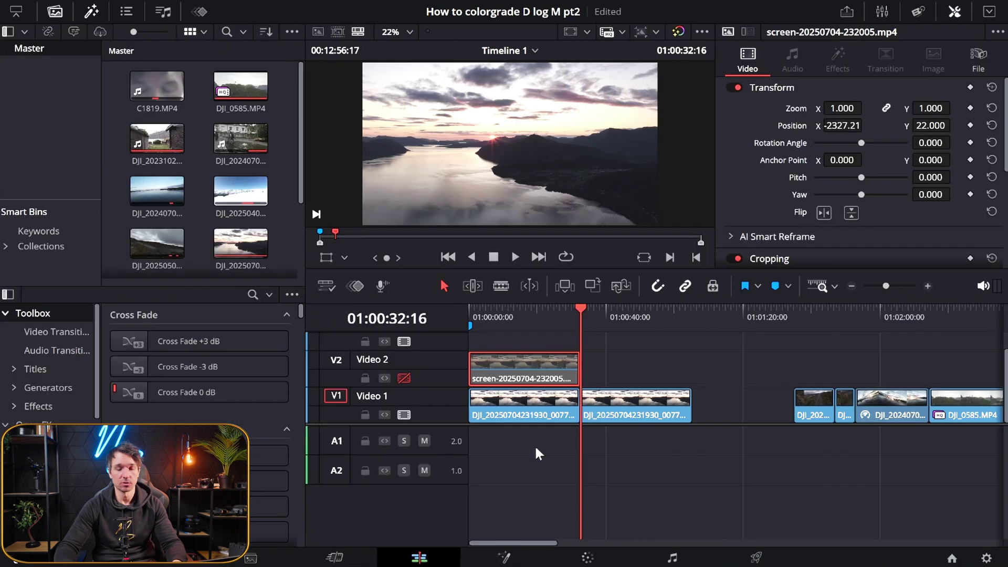
mouse_move(604, 418)
left_mouse_down()
mouse_move(625, 417)
mouse_move(603, 417)
left_mouse_up()
left_click(556, 406)
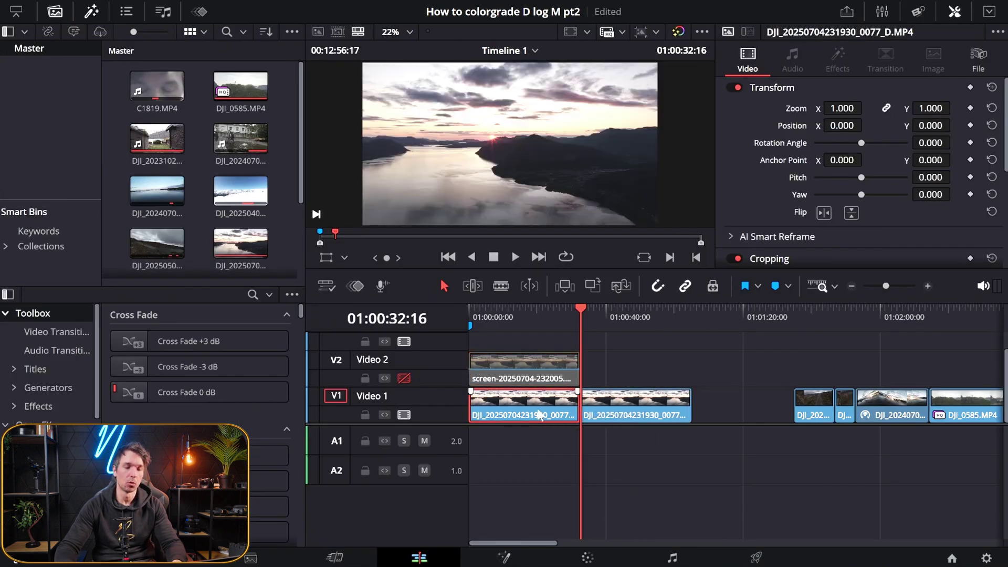
left_click(587, 557)
left_click(38, 272)
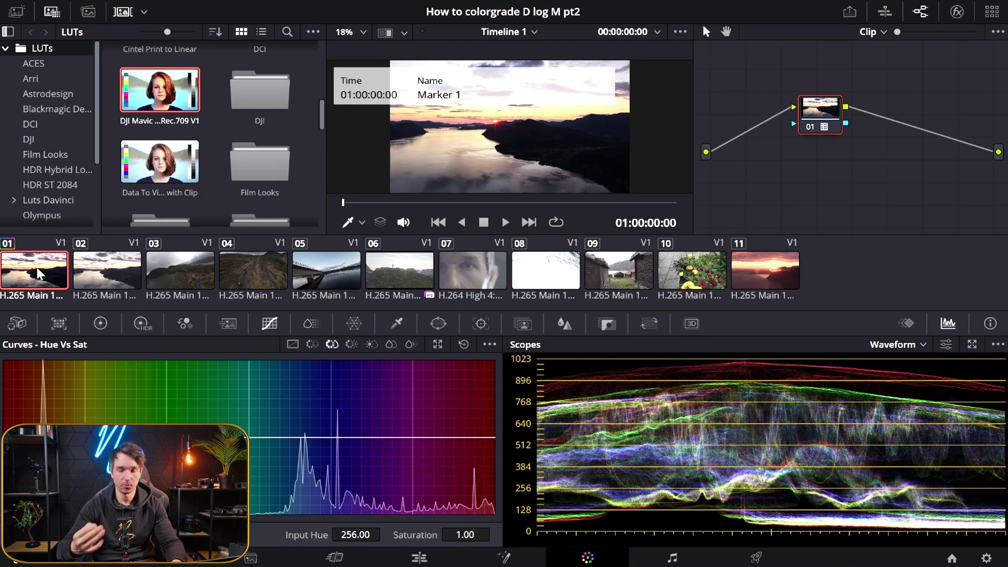
left_click(140, 274)
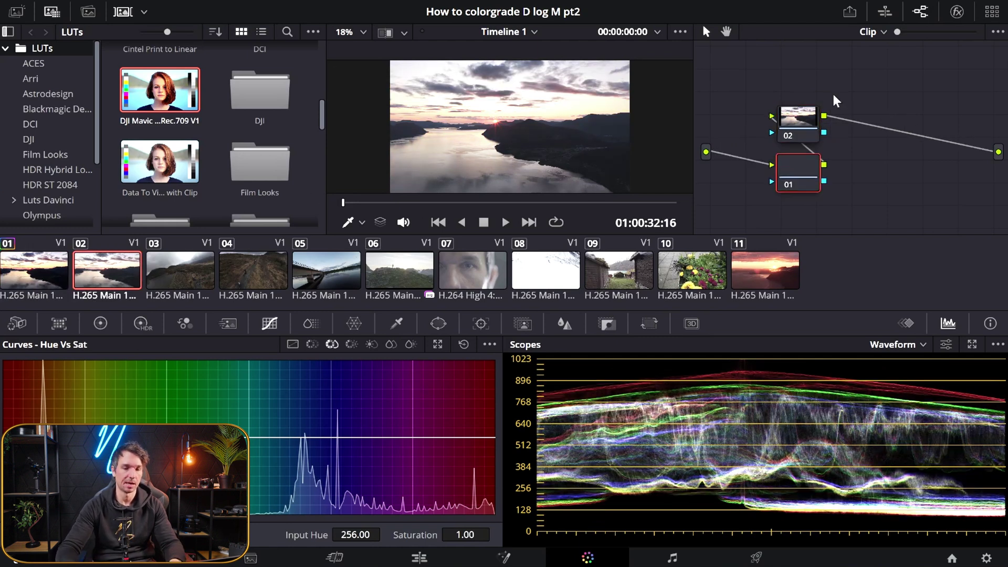
- Add one serial node before and one after clip 02's original node, arrange the first two in a row, and select the middle node
left_click_drag(793, 118, 845, 117)
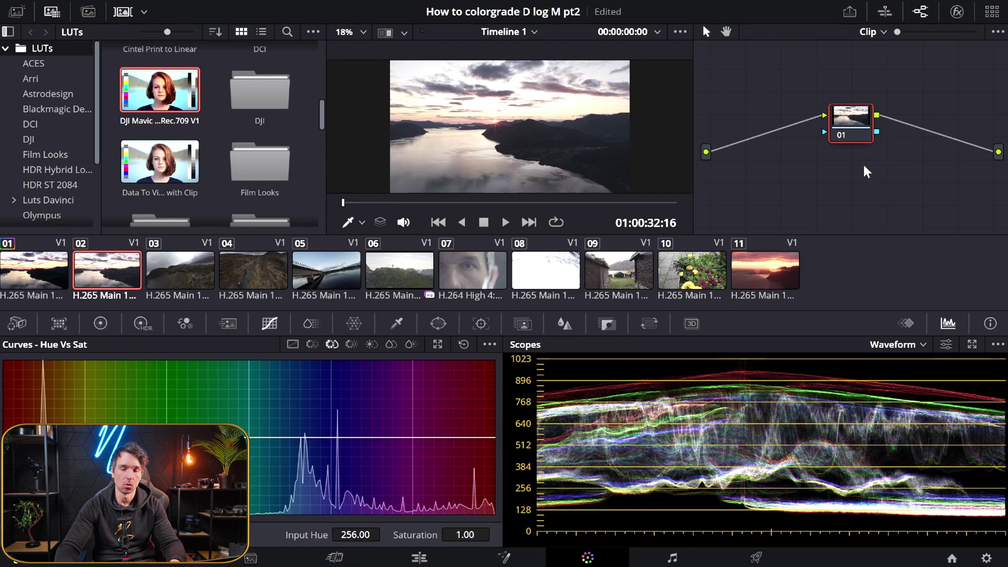
key("shift+s")
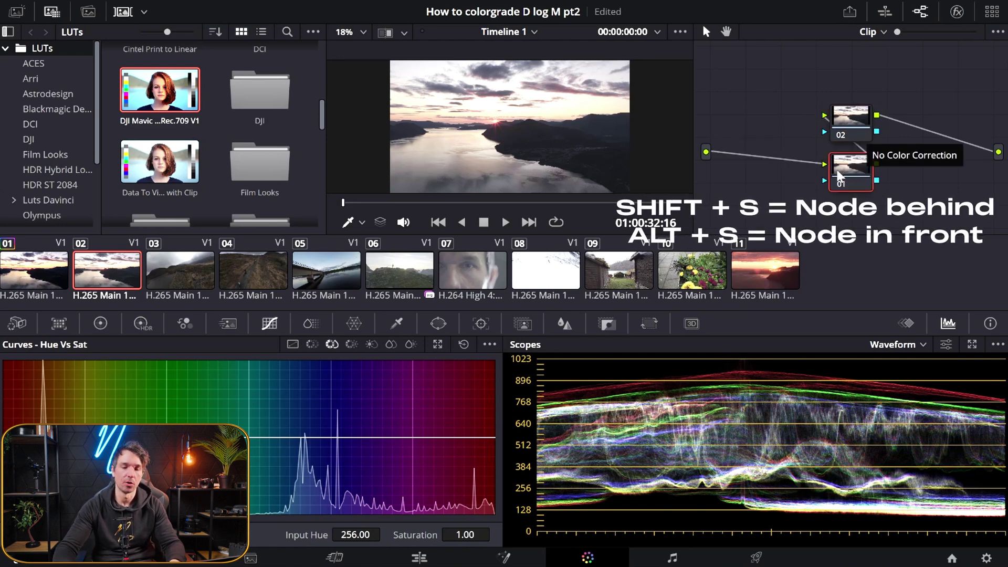
left_click_drag(838, 176, 772, 128)
left_click(853, 115)
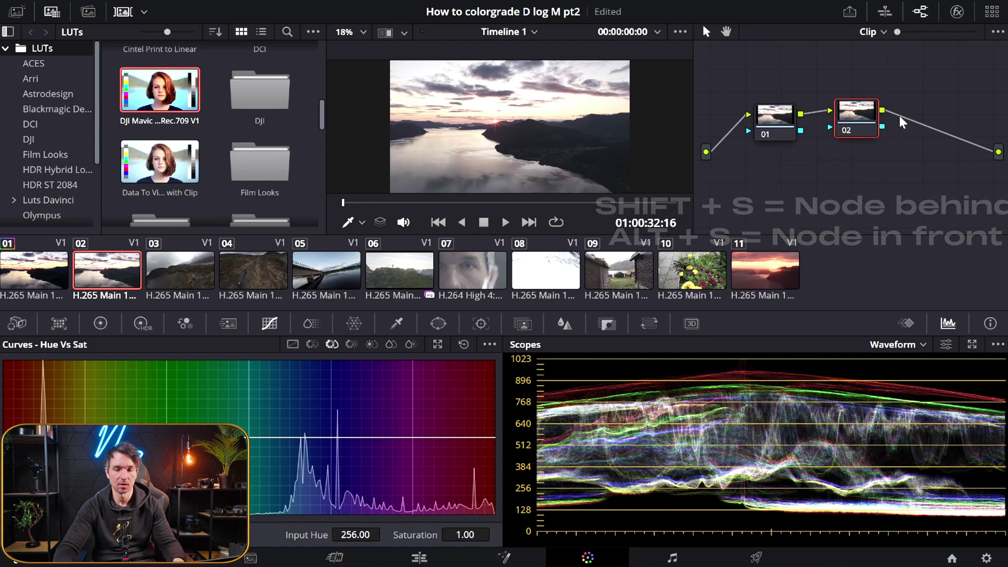
key("alt+s")
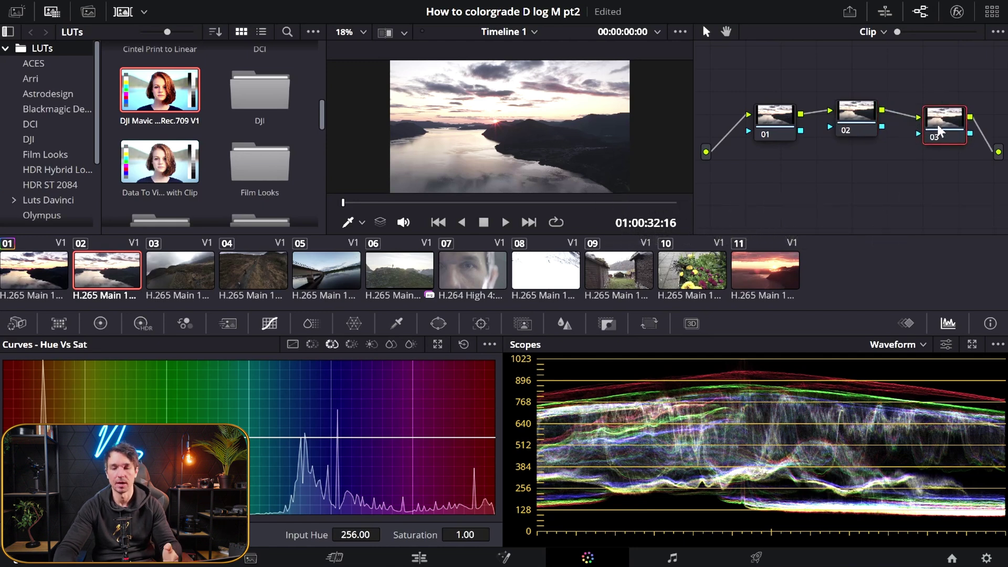
left_click(853, 113)
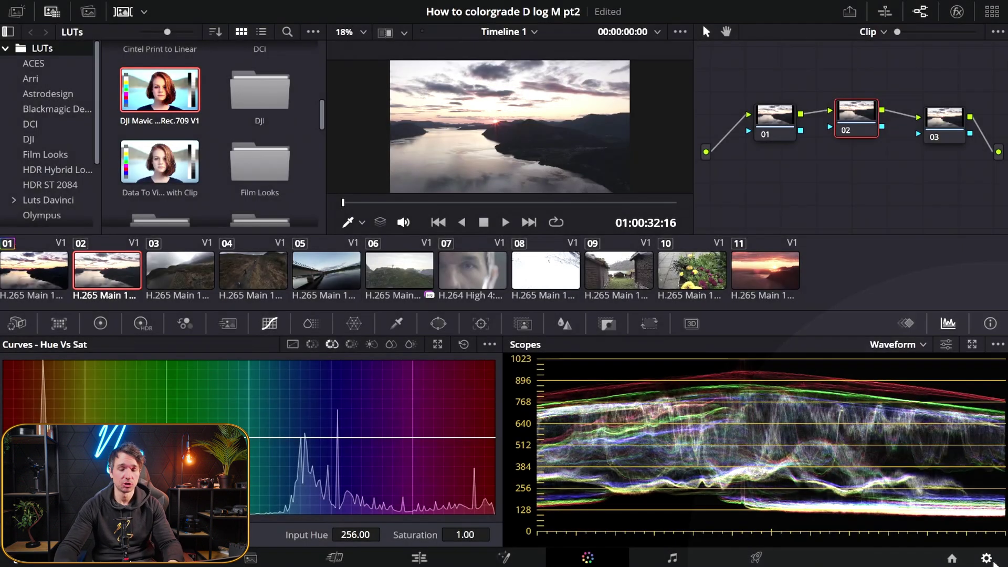
- Review the output color space options in the project's color management settings around Rec.709 Gamma 2.4, and close the settings without saving
left_click(991, 560)
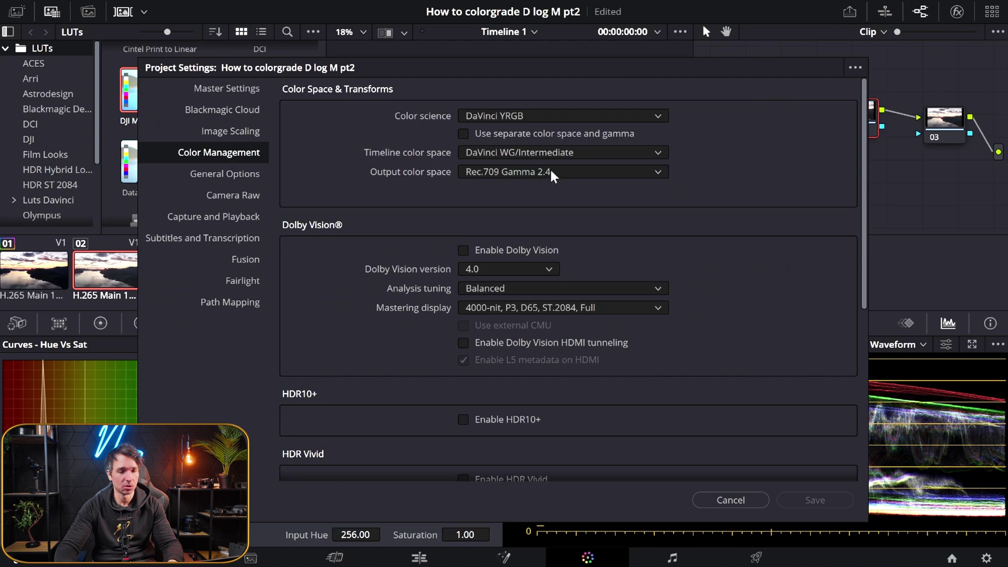
left_click(530, 172)
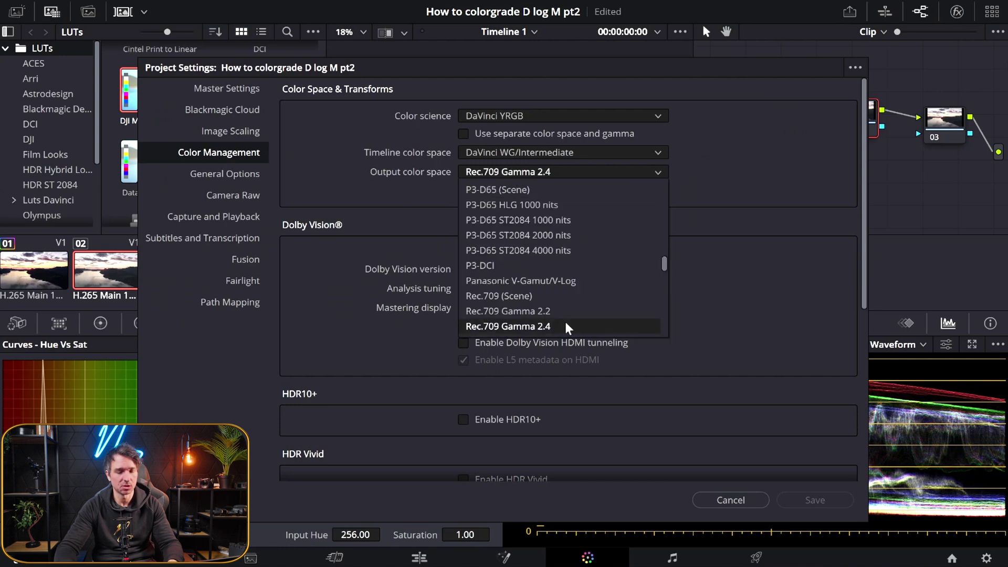
scroll(566, 329, "down", 1)
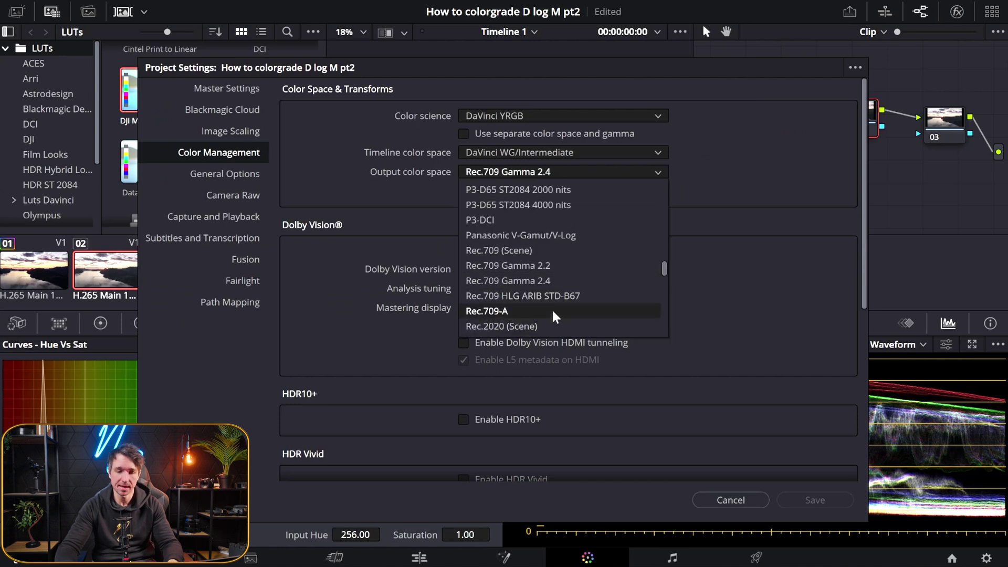
left_click(517, 282)
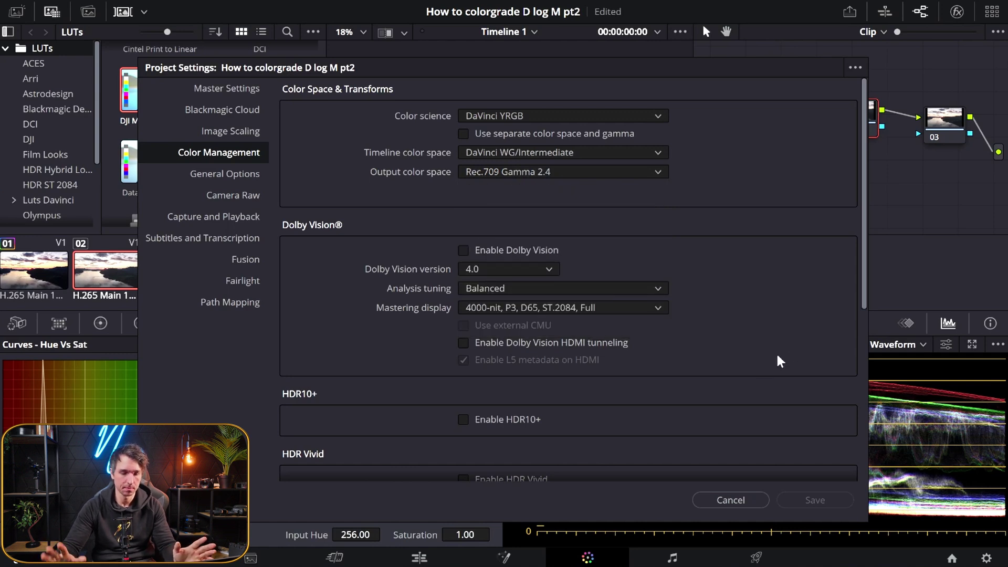
left_click(767, 502)
- Delete the middle node of clip 02 and add a Color Space Transform effect to both remaining nodes
key("Delete")
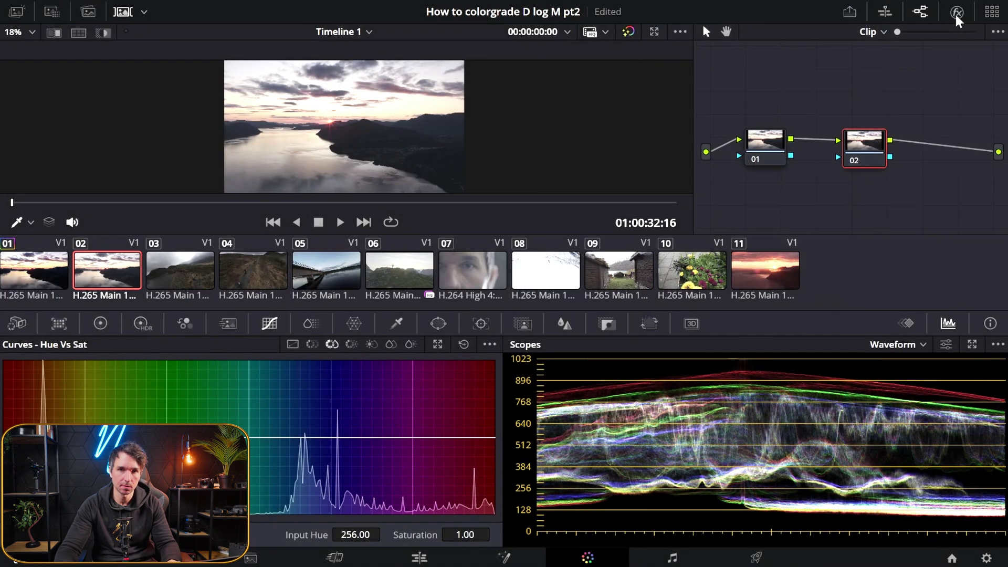
left_click(956, 11)
left_click(972, 32)
type("color ")
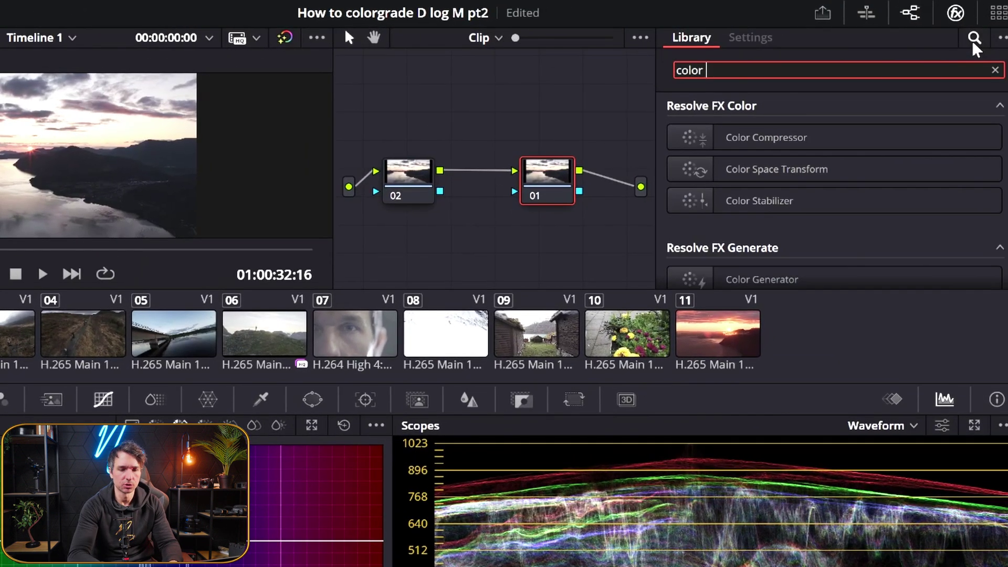
type("space")
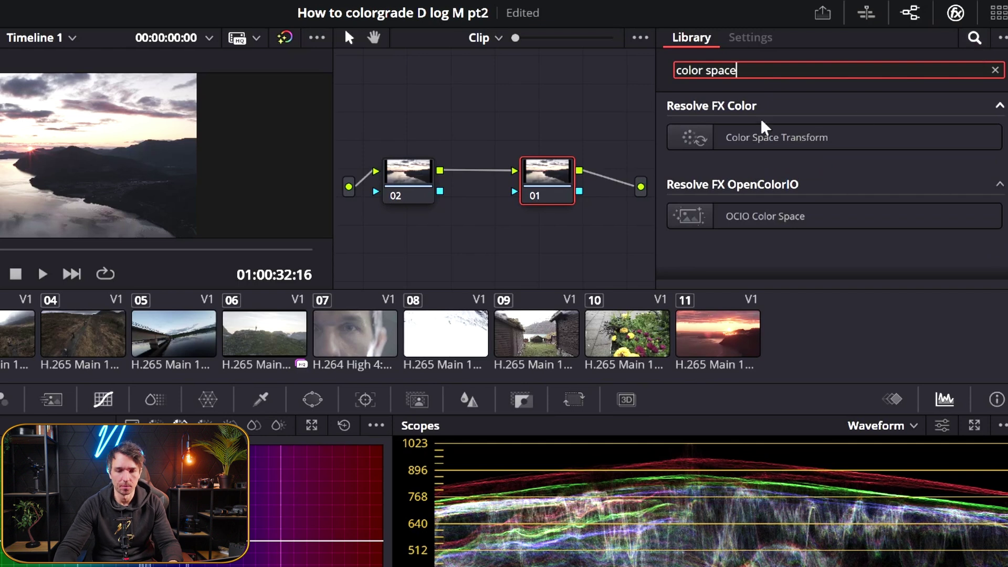
left_click_drag(816, 148, 409, 176)
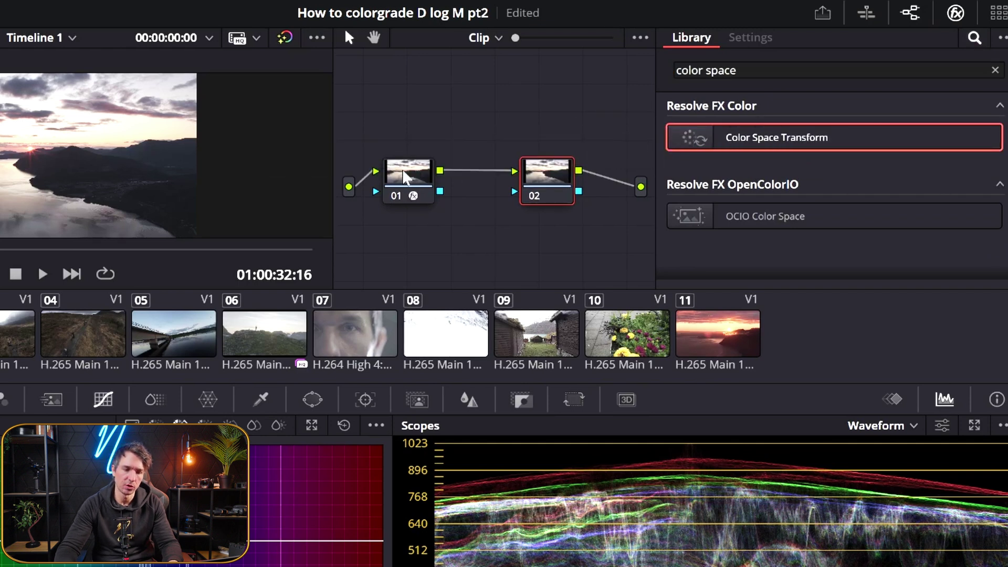
left_click_drag(803, 145, 538, 171)
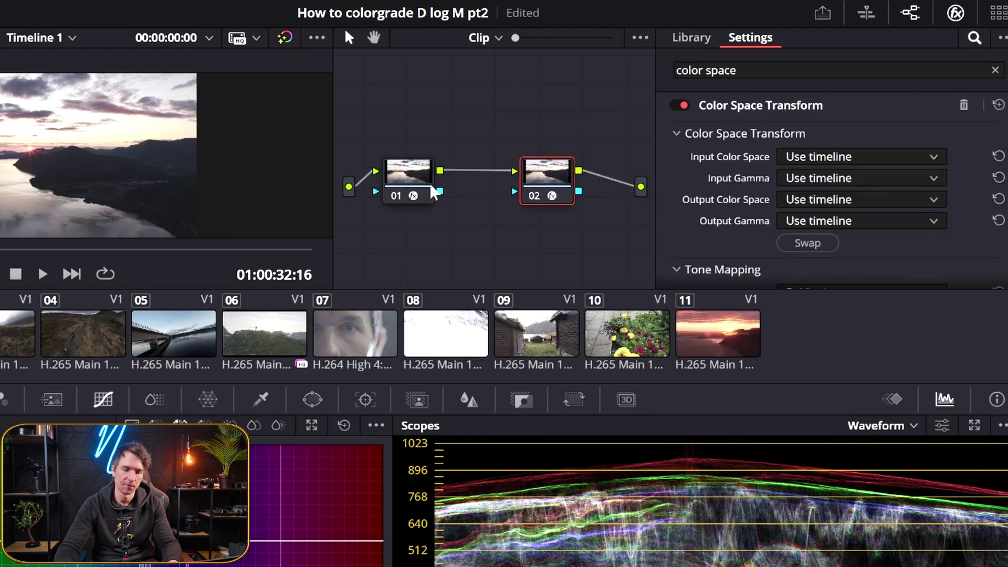
- Select node 01 and set the input color space of its Color Space Transform to DJI D-Gamut
left_click_drag(433, 196, 437, 179)
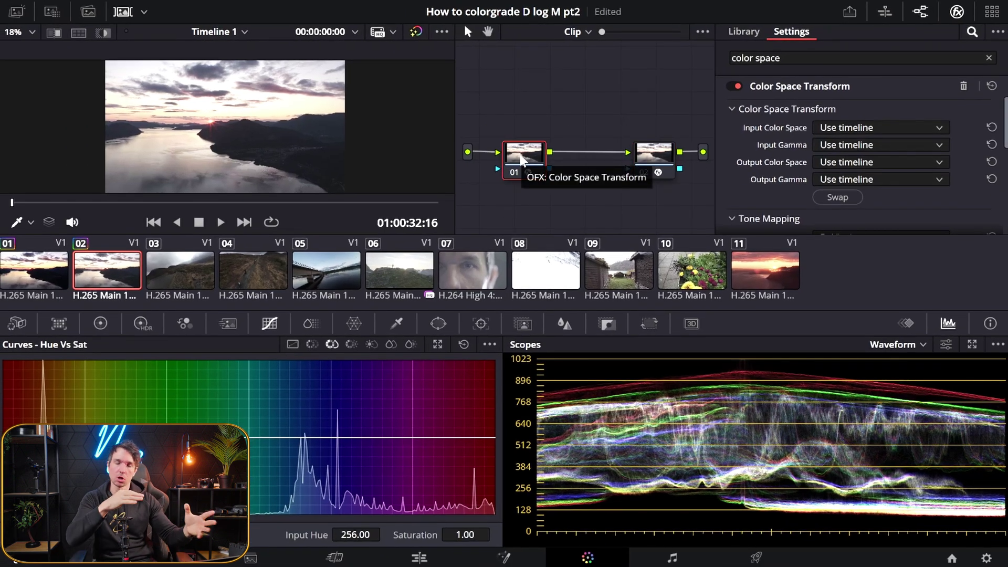
left_click(654, 160)
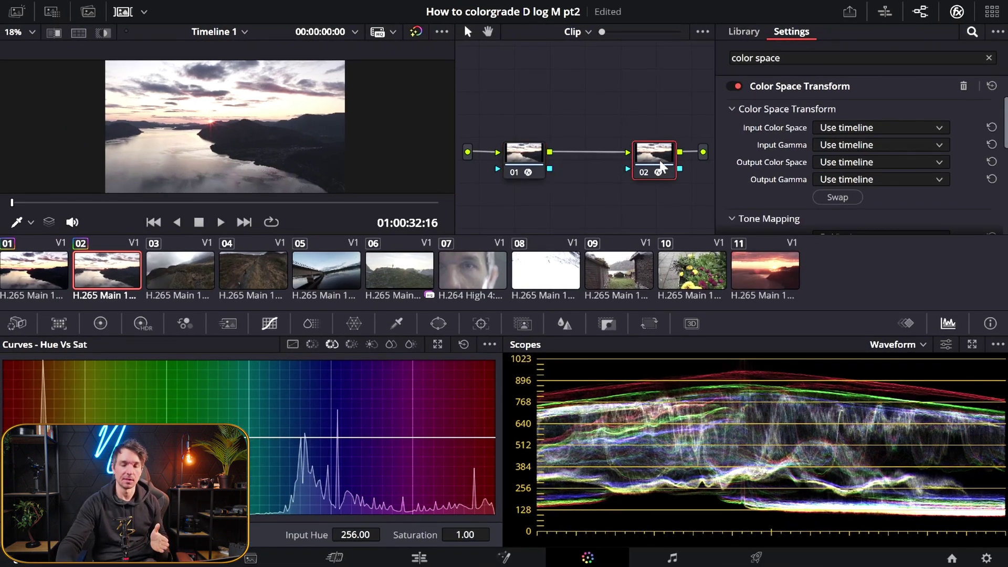
left_click_drag(536, 157, 535, 137)
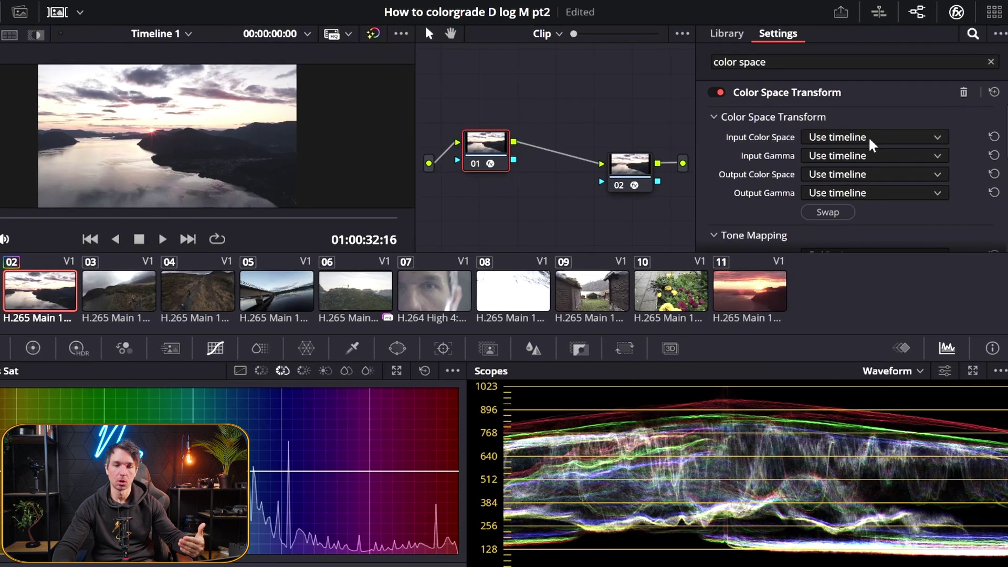
left_click(872, 138)
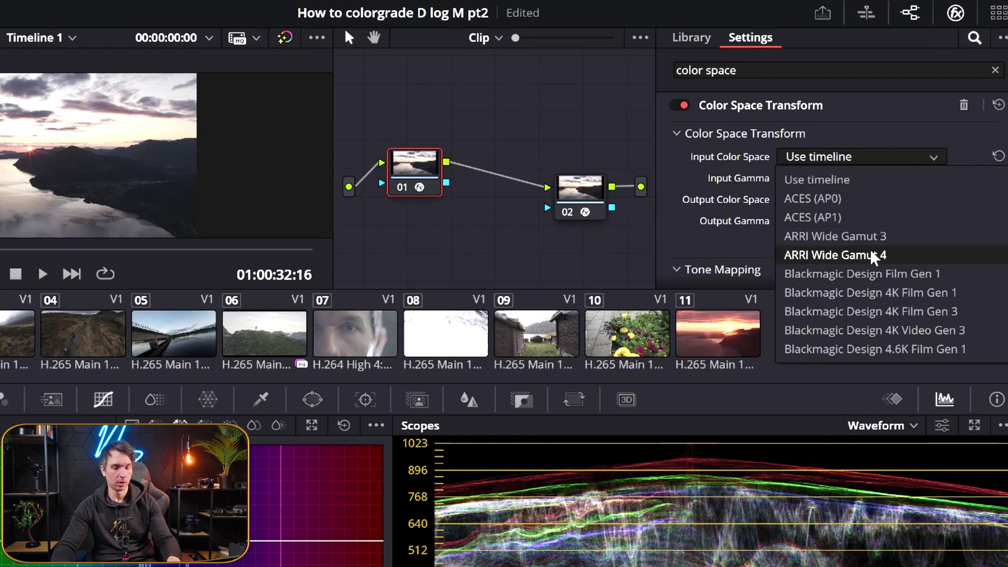
scroll(880, 252, "down", 4)
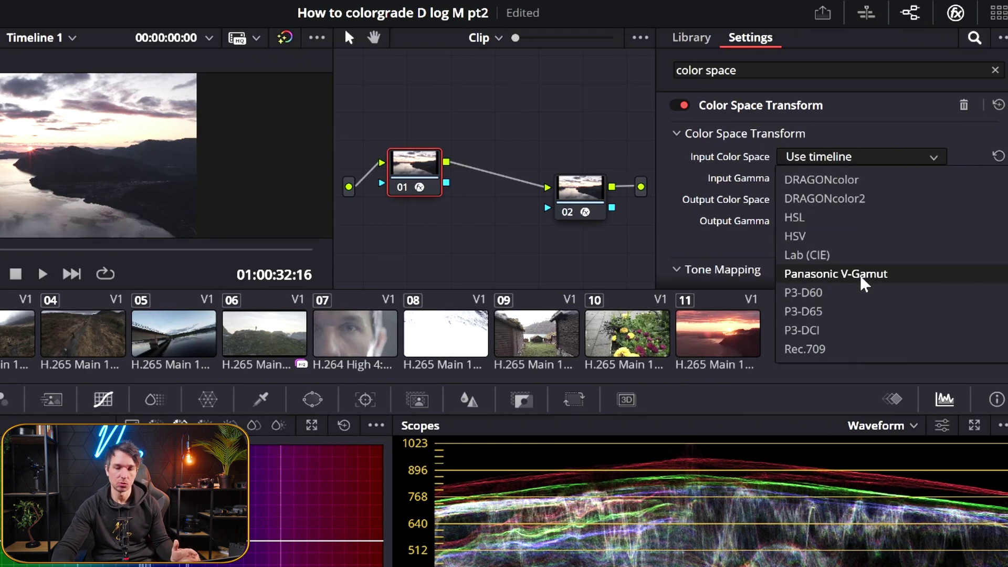
scroll(864, 278, "up", 3)
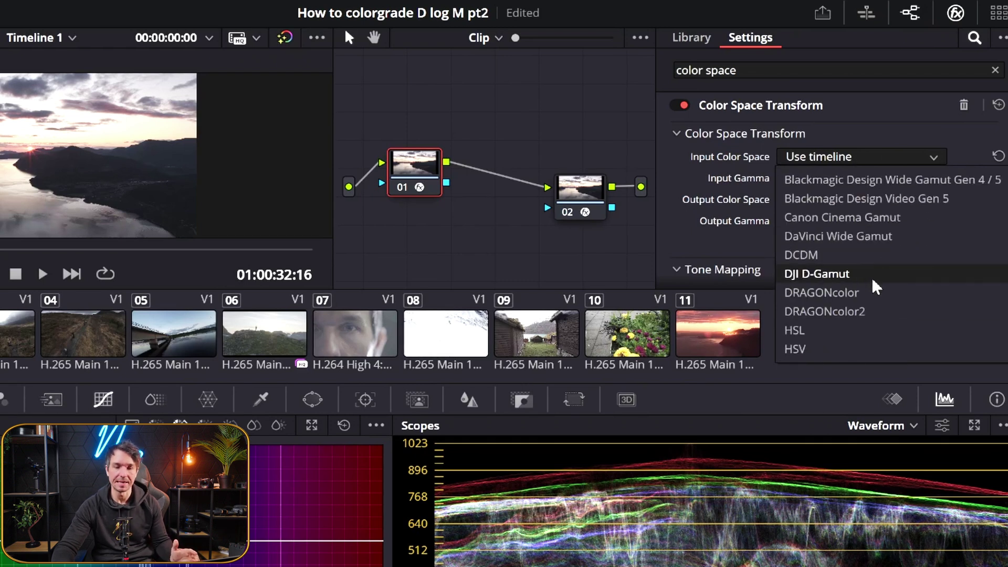
left_click(840, 274)
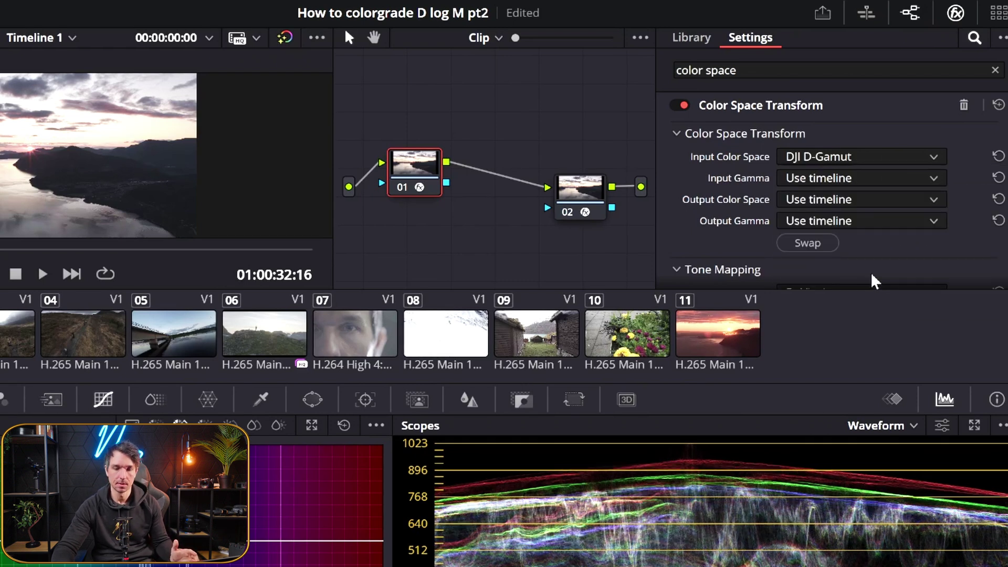
- Try DJI D-Log as the input gamma of node 01's Color Space Transform and settle on Gamma 2.4
left_click(856, 181)
scroll(873, 247, "down", 10)
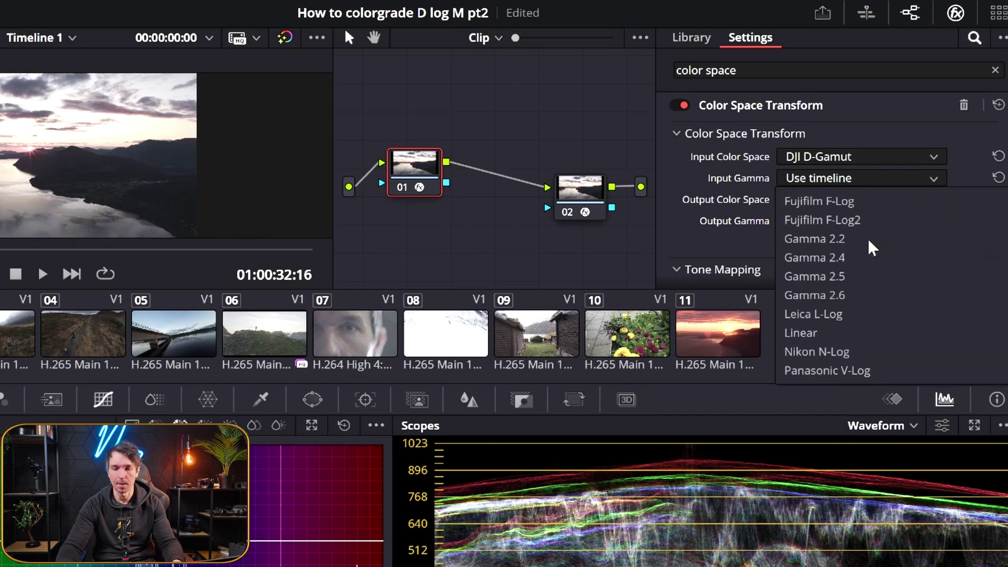
scroll(830, 257, "up", 1)
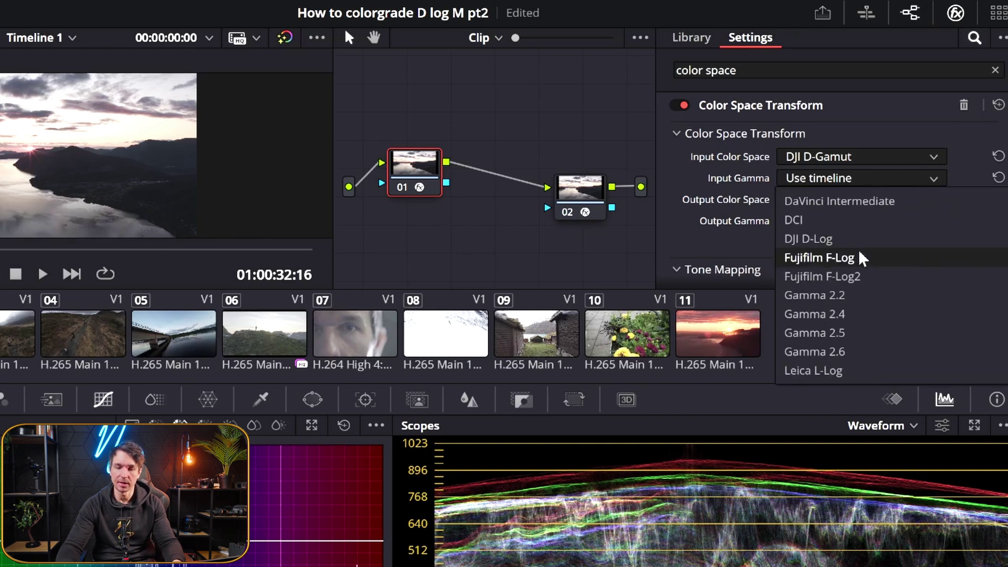
left_click(811, 239)
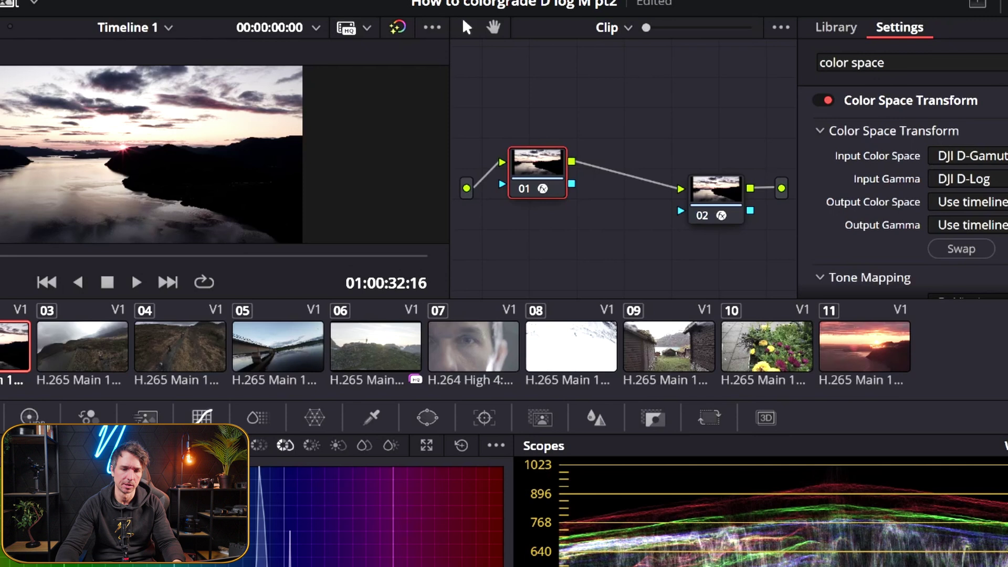
left_click(893, 221)
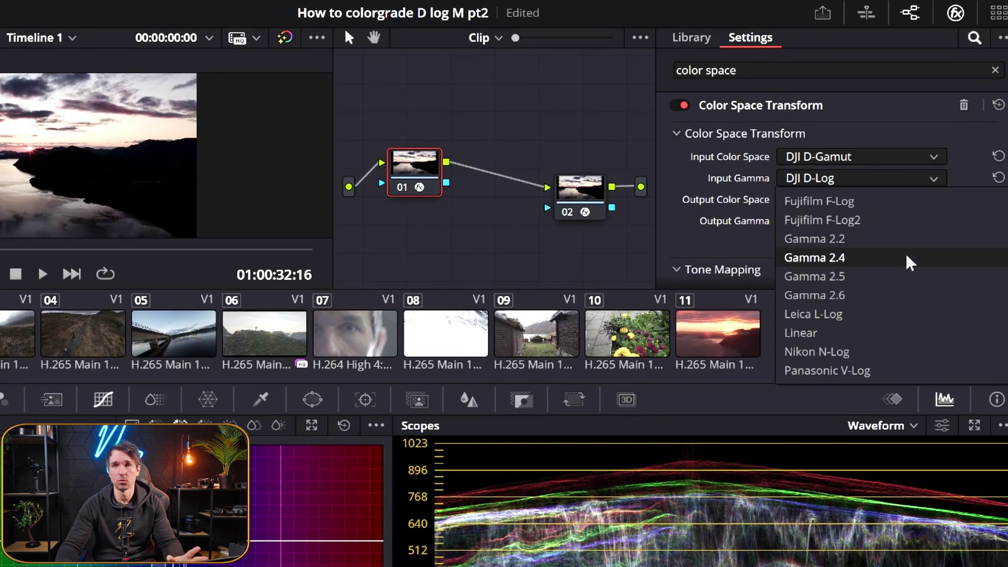
left_click(910, 262)
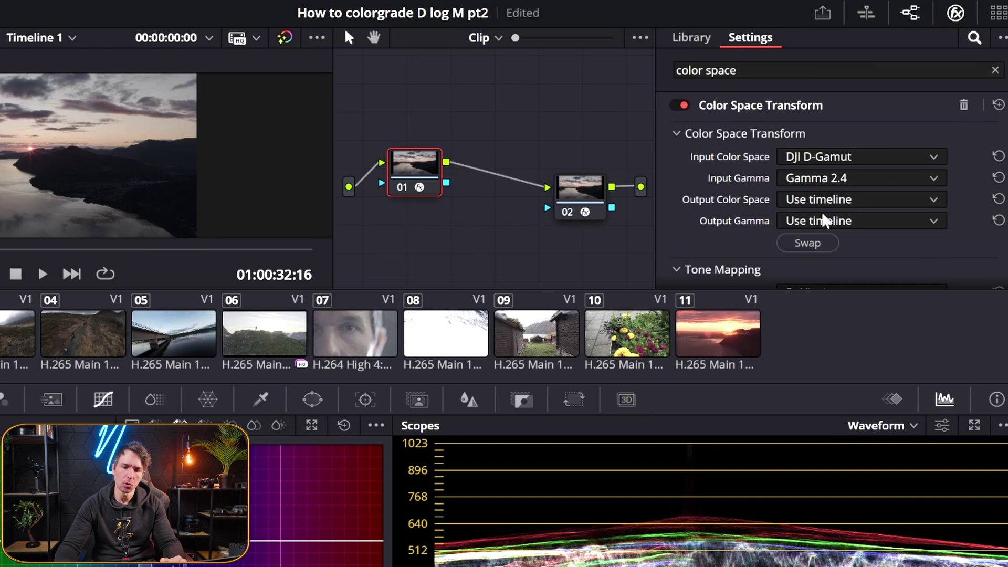
- Set node 01's output color space to DaVinci Wide Gamut and its output gamma to DaVinci Intermediate
left_click(823, 203)
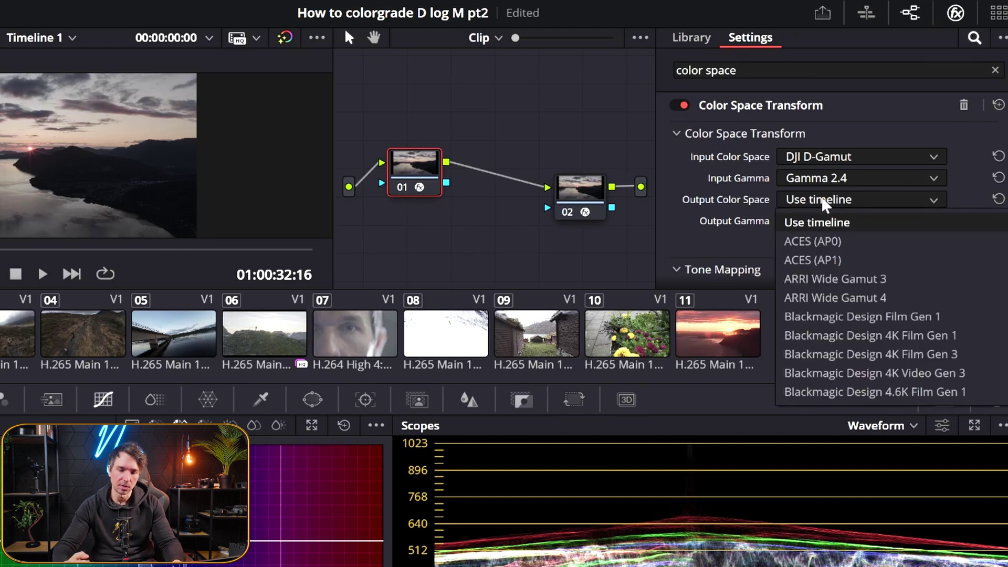
scroll(862, 348, "down", 3)
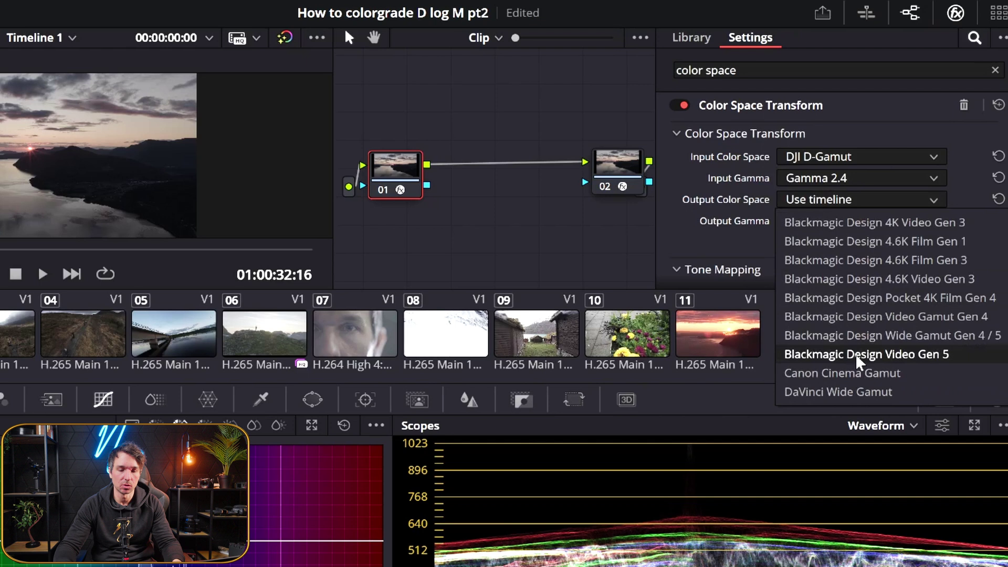
left_click(867, 392)
left_click(866, 222)
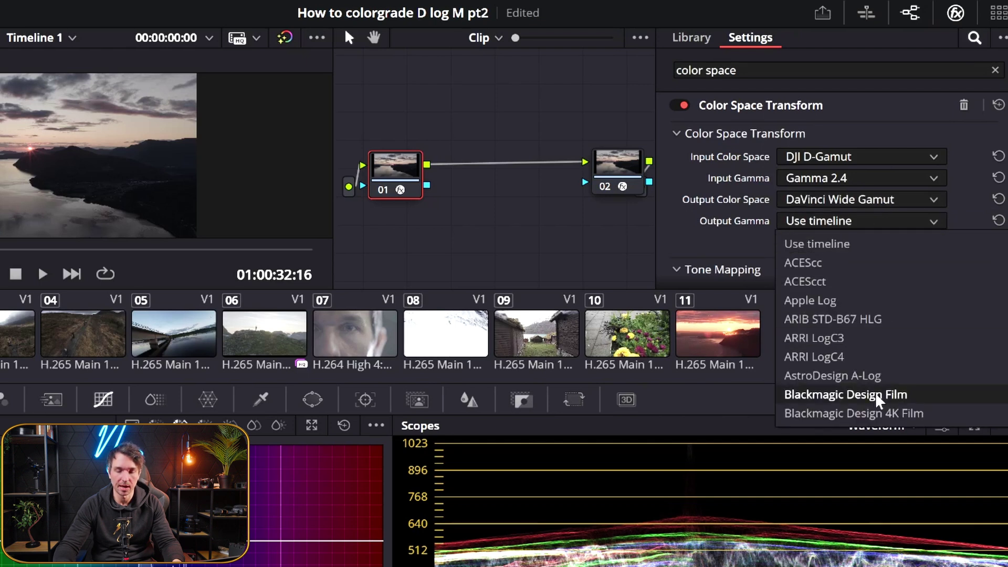
scroll(871, 405, "down", 3)
left_click(880, 413)
- Line up node 02 with node 01 and set its input color space to DaVinci Wide Gamut with DaVinci Intermediate input gamma
left_click_drag(635, 192, 605, 181)
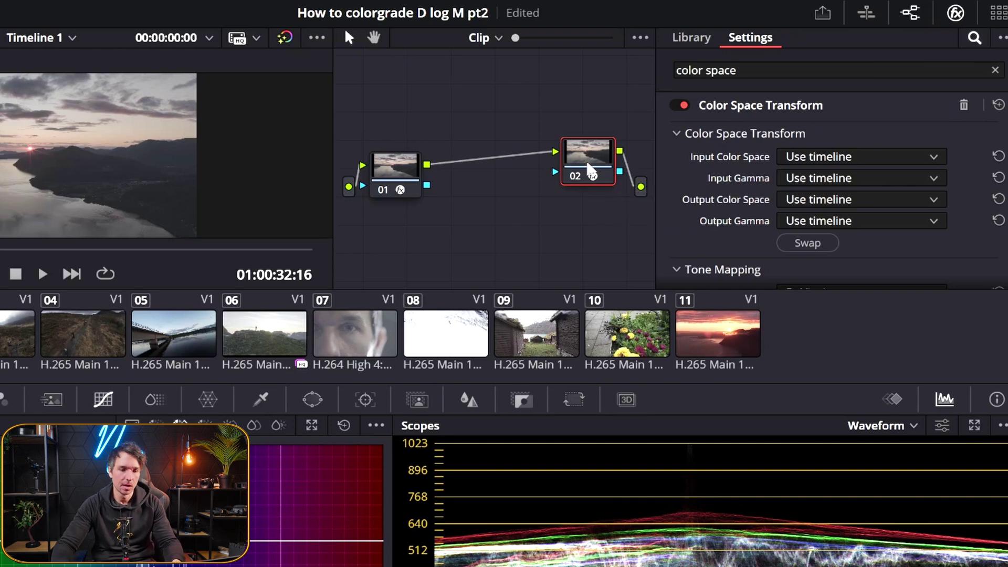
left_click_drag(602, 156, 605, 168)
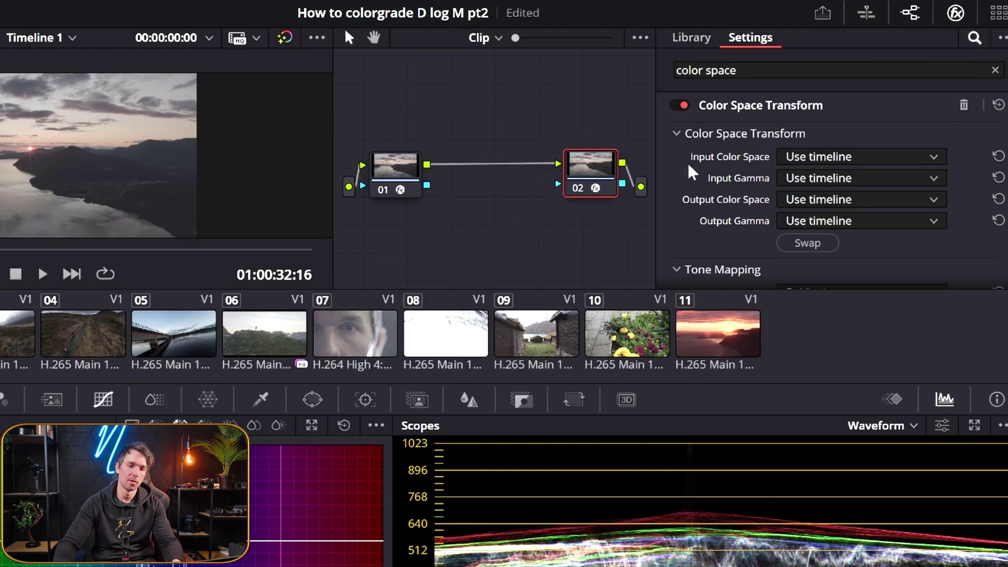
left_click(845, 156)
scroll(869, 315, "down", 4)
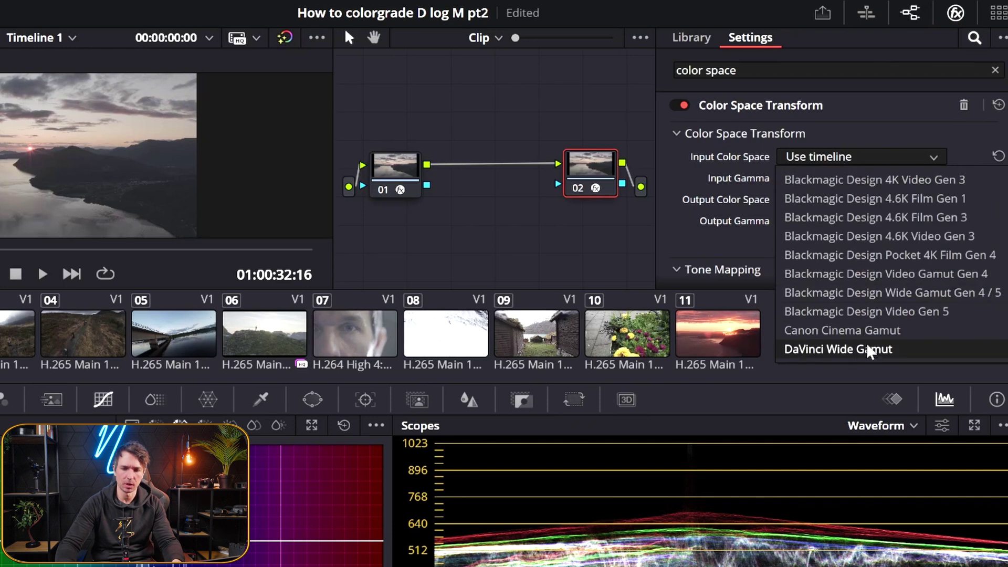
left_click(870, 349)
left_click(830, 158)
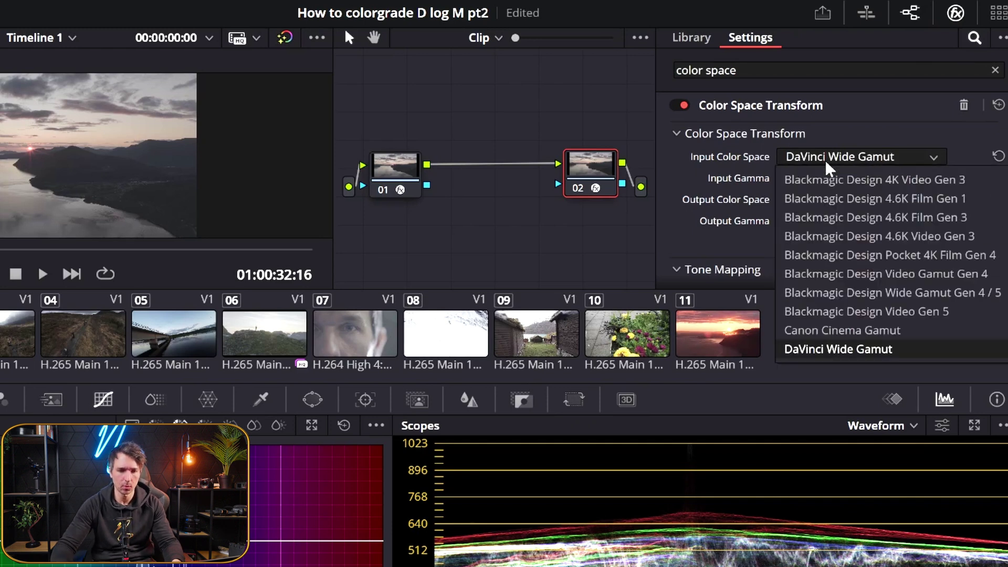
left_click(831, 160)
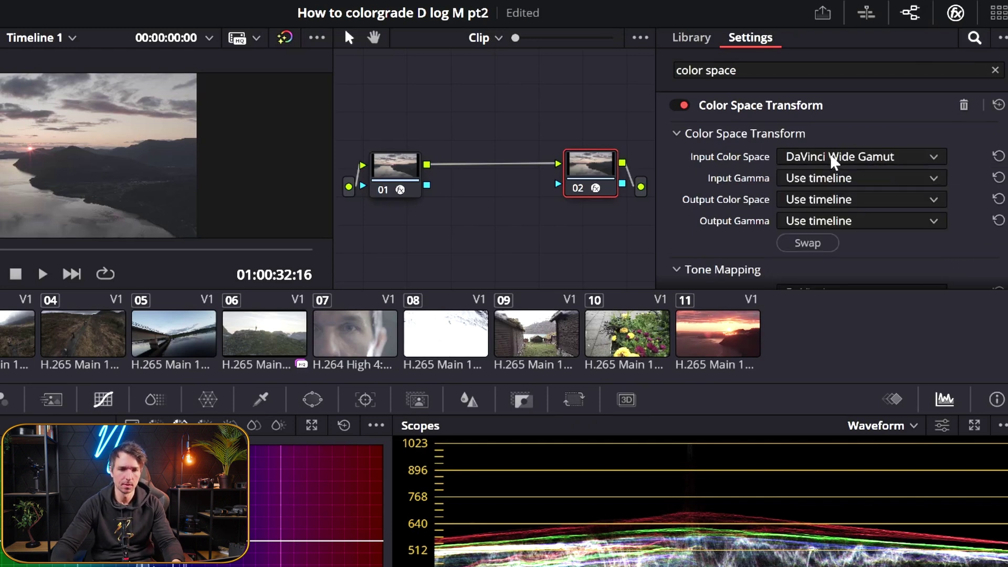
- Set node 02's output color space to Rec.709 and its output gamma to Gamma 2.4
left_click(841, 208)
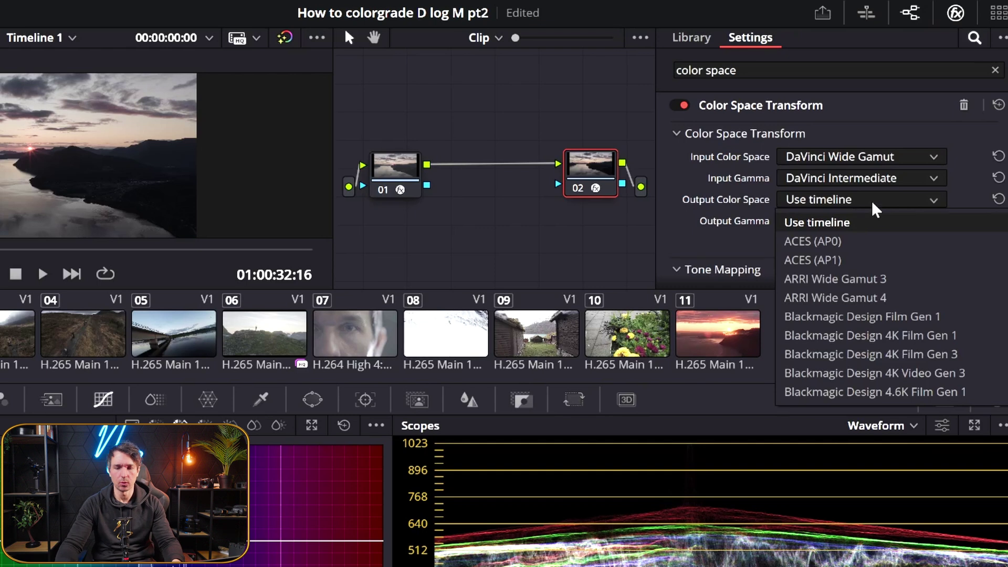
scroll(879, 246, "down", 10)
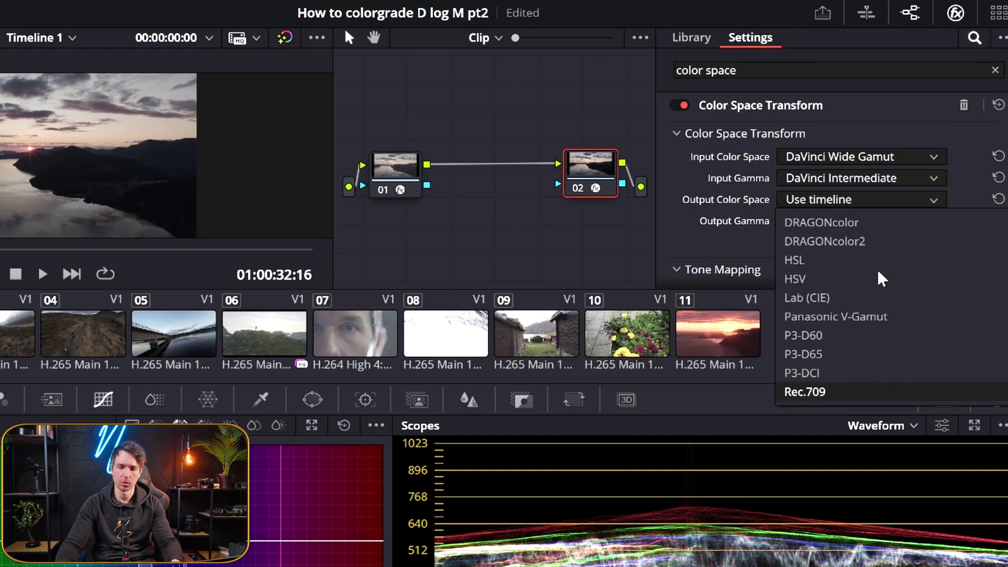
left_click(850, 394)
left_click(848, 223)
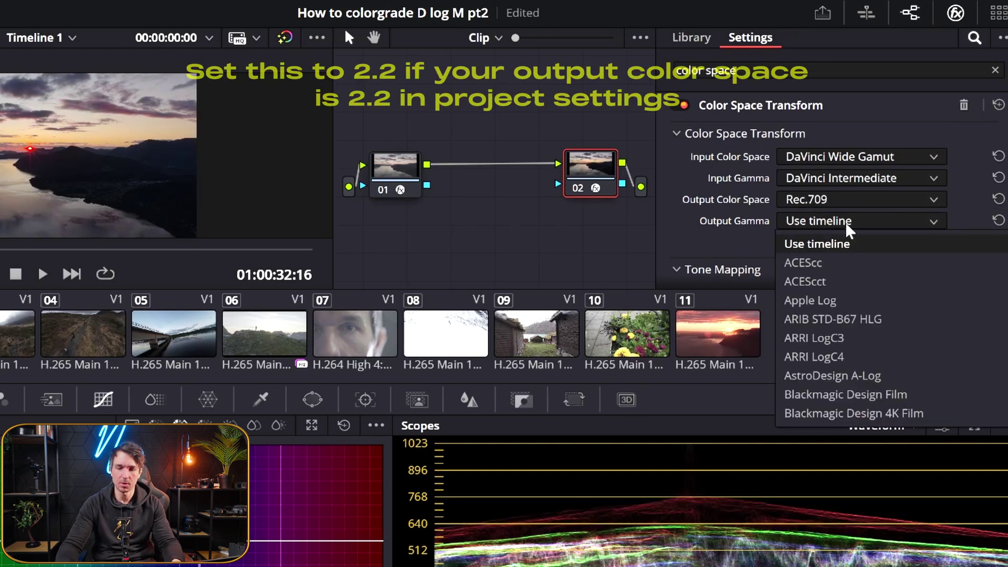
scroll(847, 231, "down", 5)
scroll(866, 322, "down", 3)
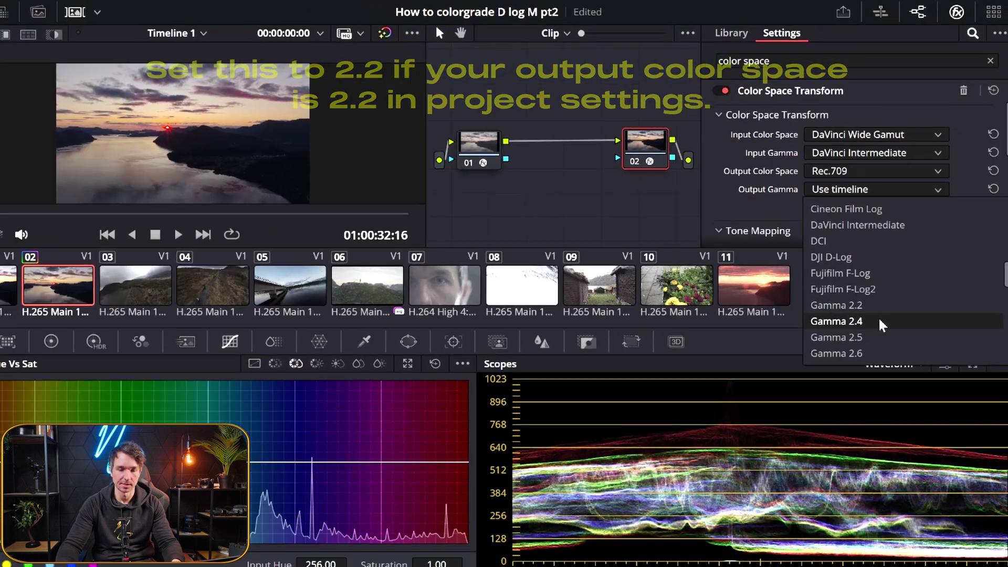
left_click(881, 324)
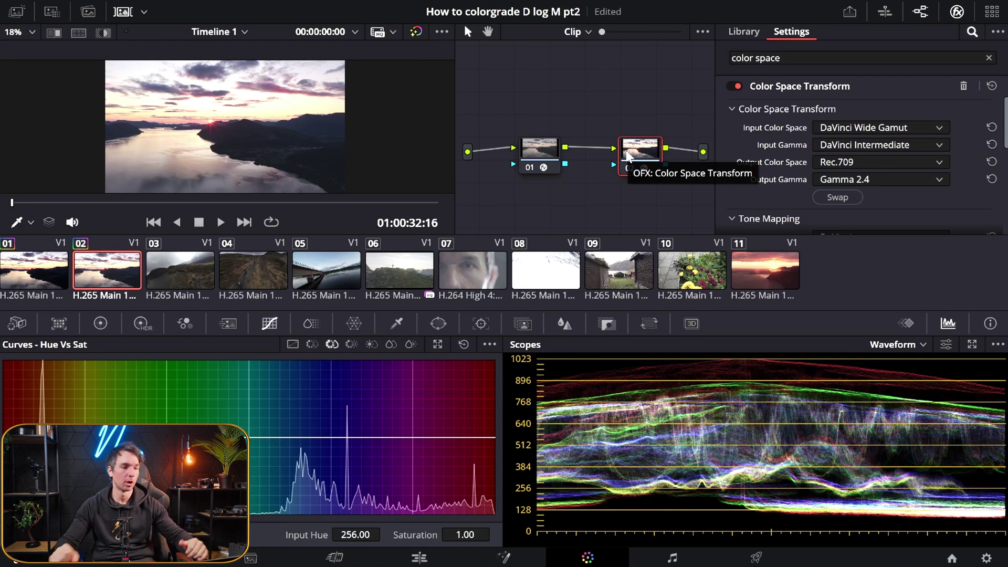
- Switch back and forth between clips 01 and 02 to compare the LUT conversion with the Color Space Transform result
left_click(54, 275)
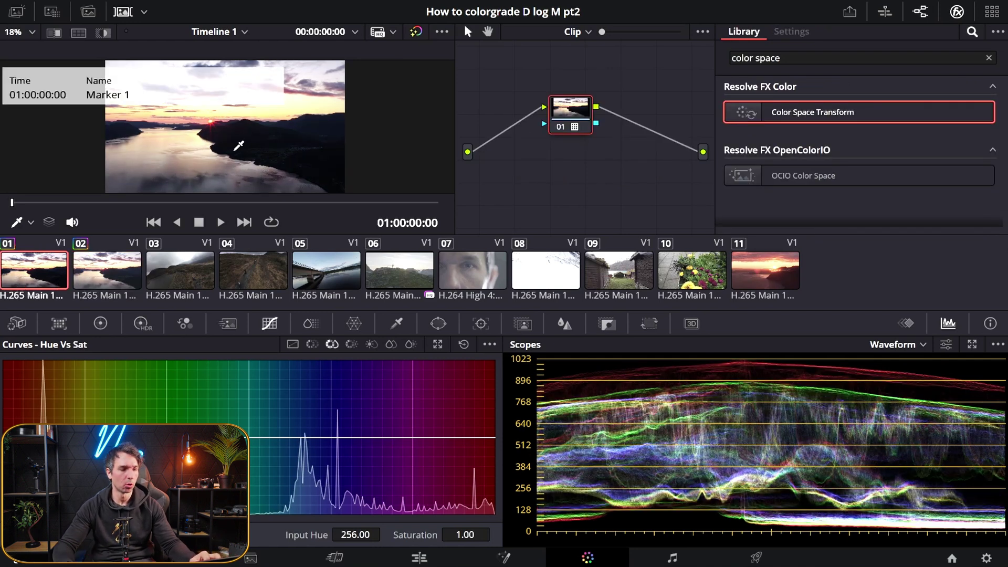
left_click(107, 269)
left_click(39, 271)
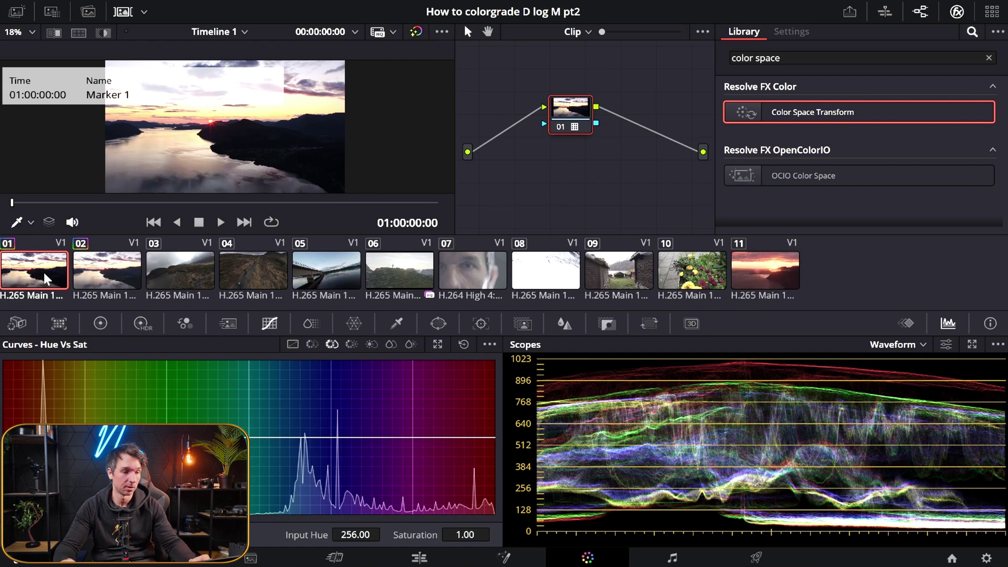
left_click(129, 278)
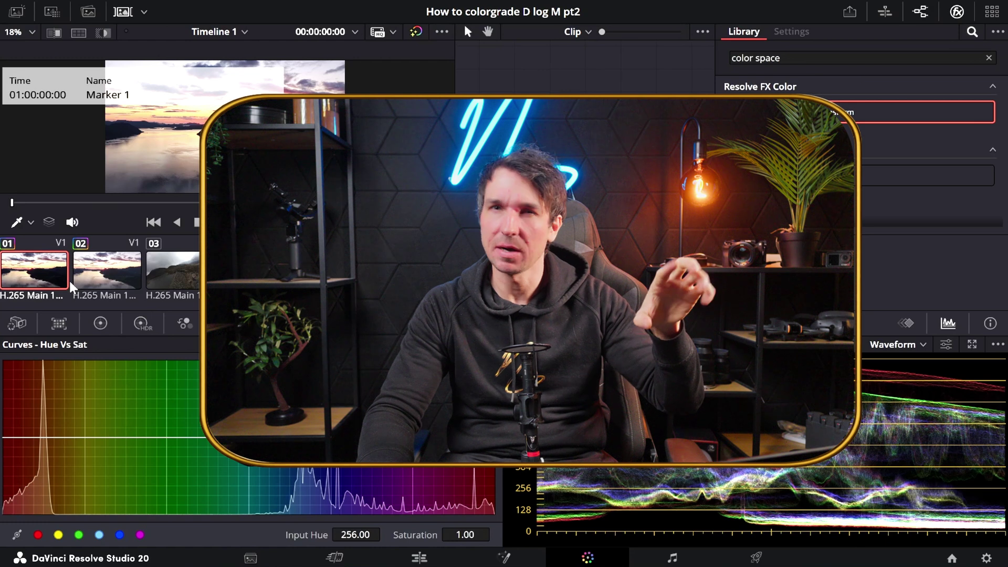
left_click(107, 271)
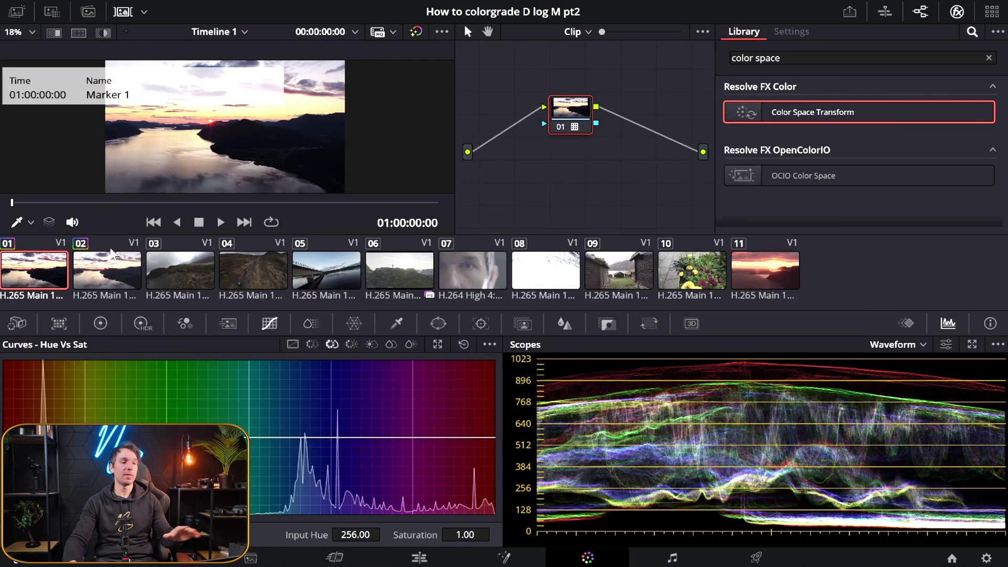
left_click(122, 264)
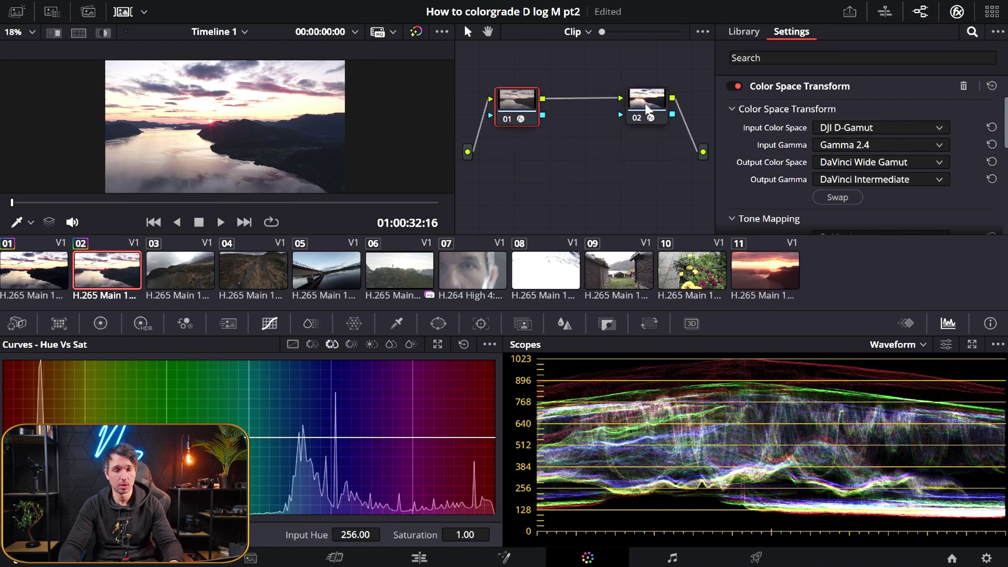
- Select clip 02's output Color Space Transform node and keep the scopes set to Waveform
left_click(646, 109)
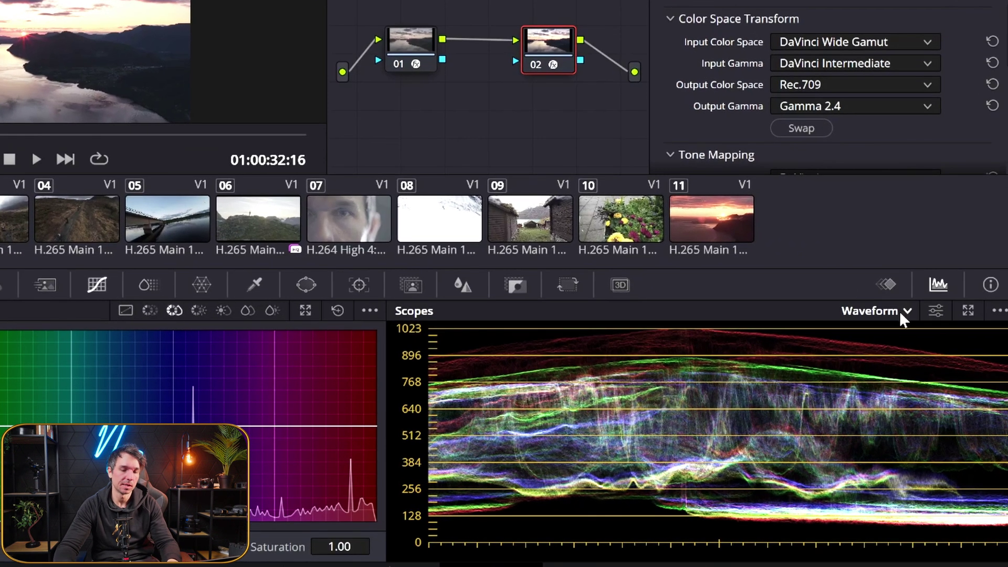
left_click(907, 314)
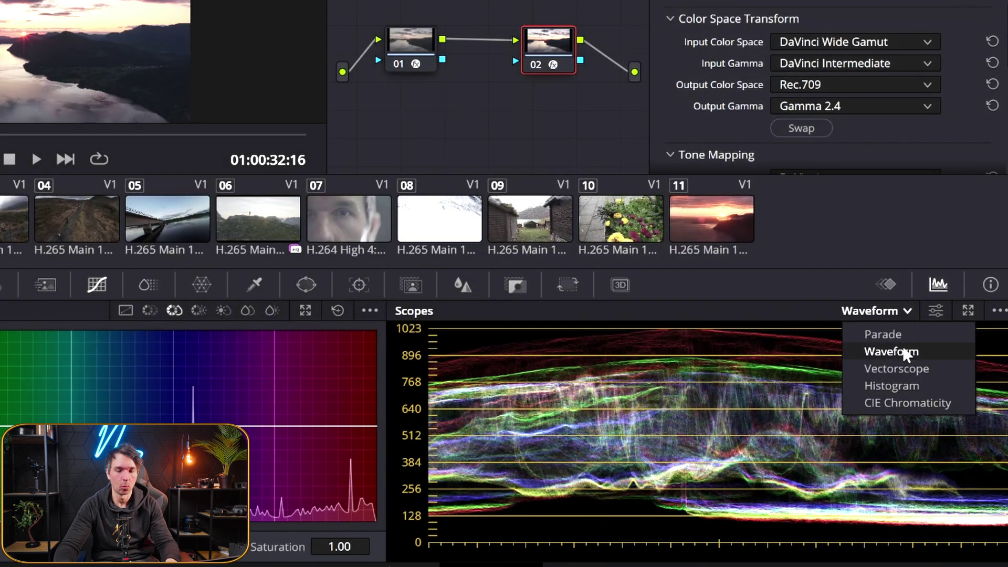
left_click(905, 353)
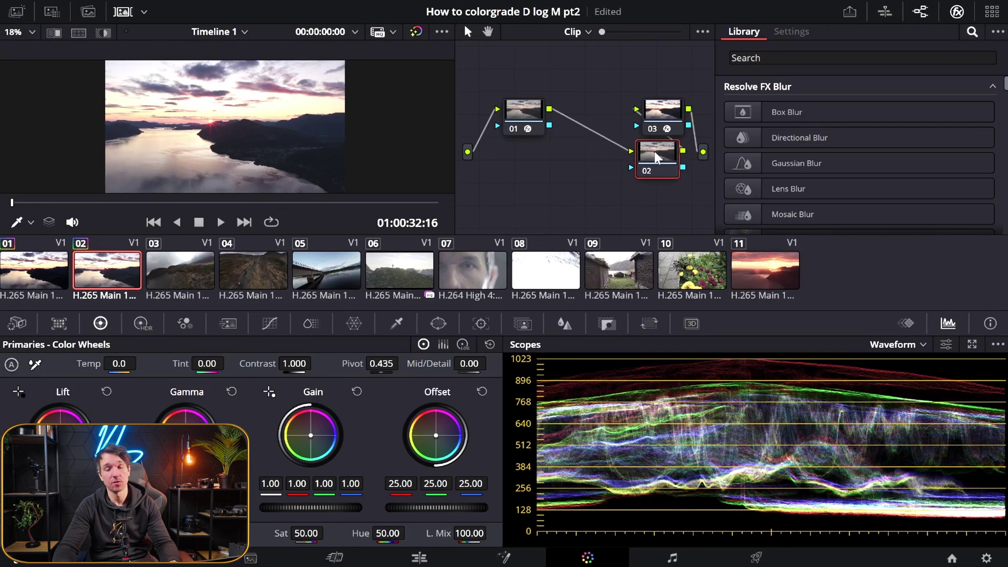
- Line up the new node 02 between the two Color Space Transform nodes and set its contrast to 1.302
left_click_drag(654, 154, 593, 123)
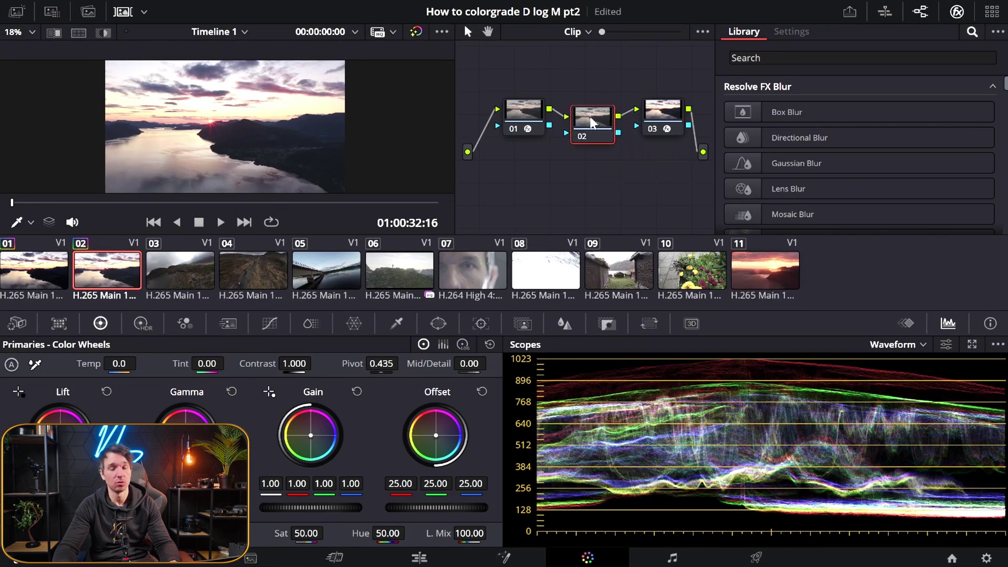
left_click_drag(525, 112, 512, 103)
left_click_drag(604, 130, 605, 121)
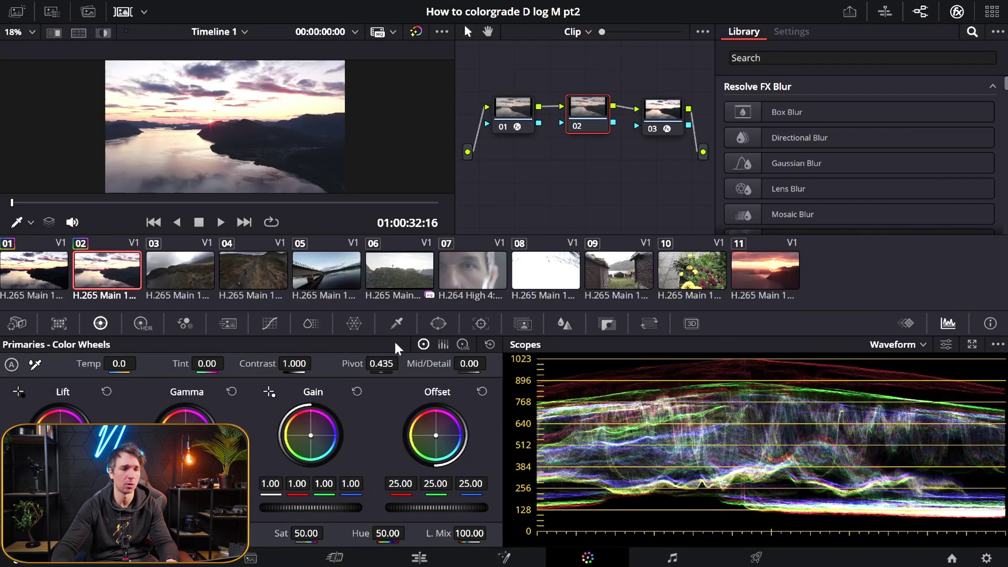
mouse_move(283, 364)
left_mouse_down()
mouse_move(266, 367)
mouse_move(295, 364)
left_mouse_up()
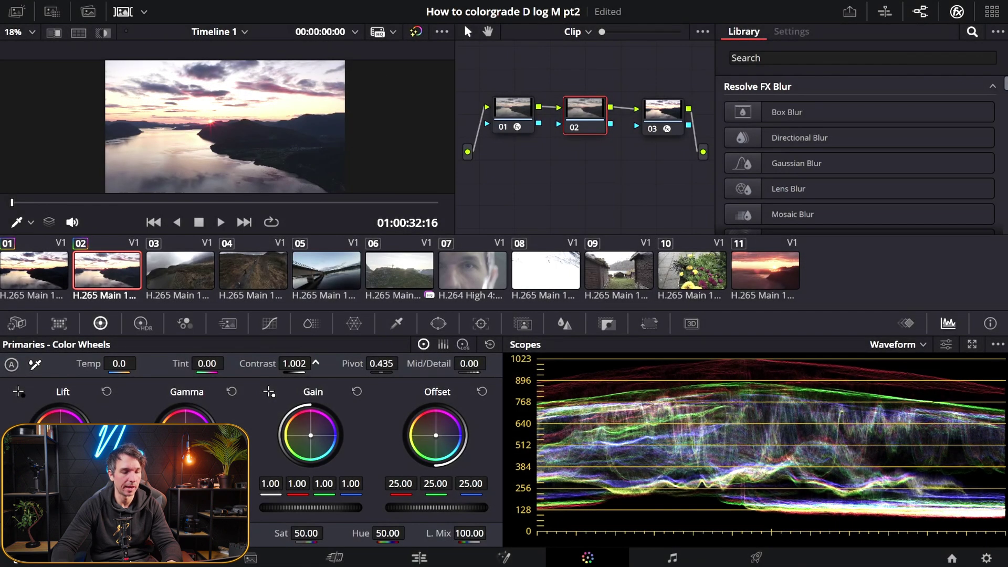
left_click_drag(294, 364, 331, 364)
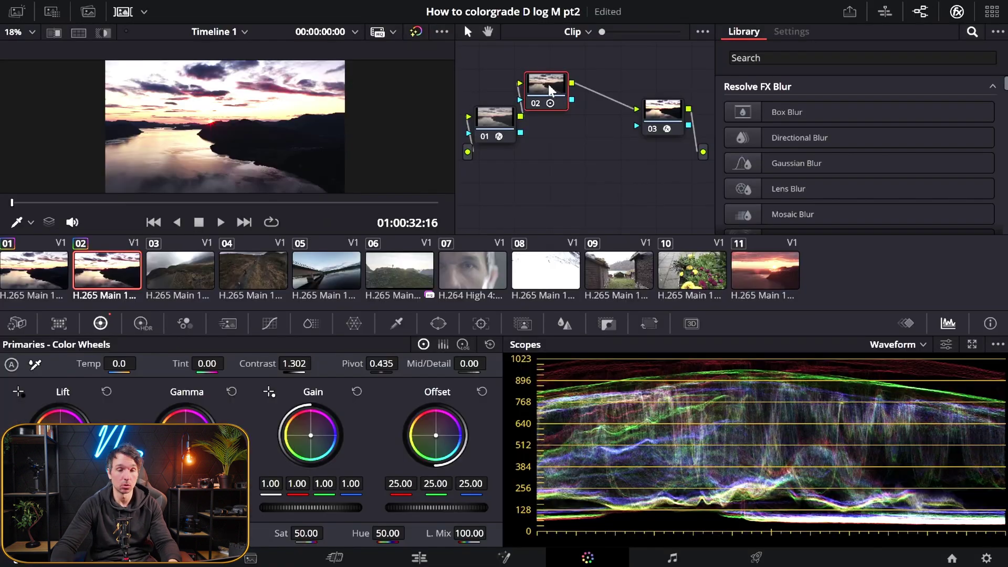
- Label the contrast-adjusted node 02 as Contrast
right_click(548, 84)
left_click(603, 114)
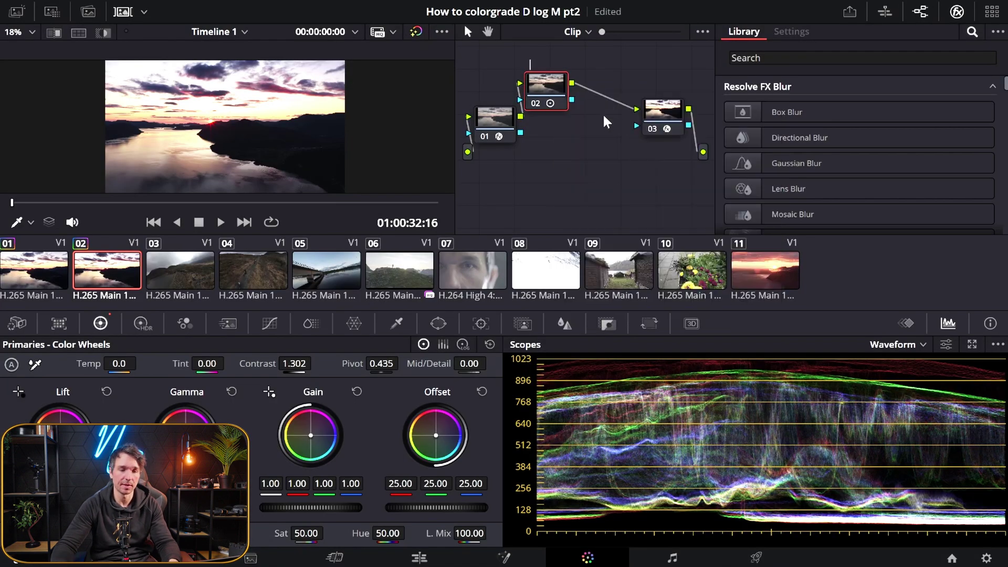
type("Contrast")
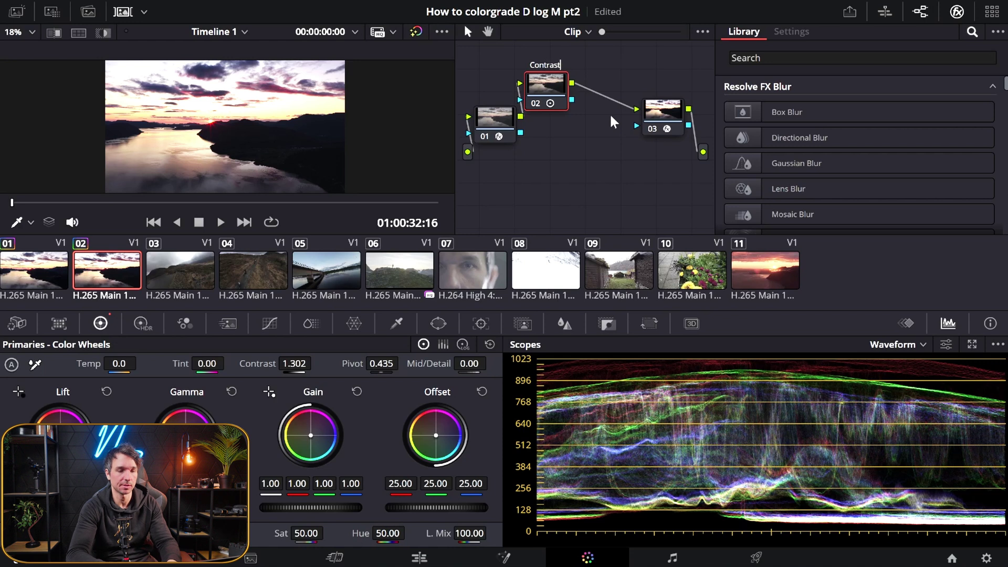
key("Return")
- Add a serial node between node 01 and the Contrast node and set its highlights to -100.00
left_click_drag(505, 114, 503, 130)
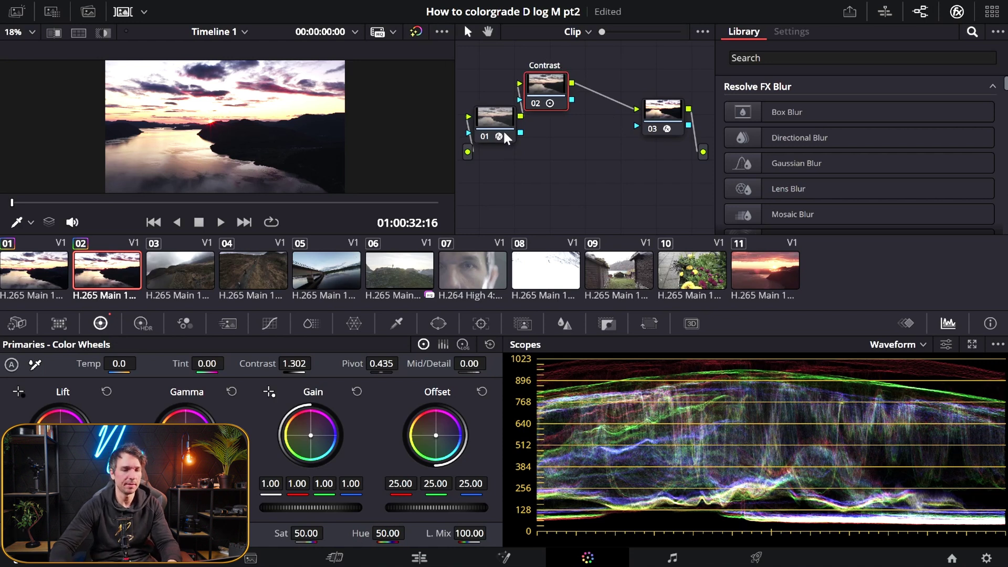
key("shift+s")
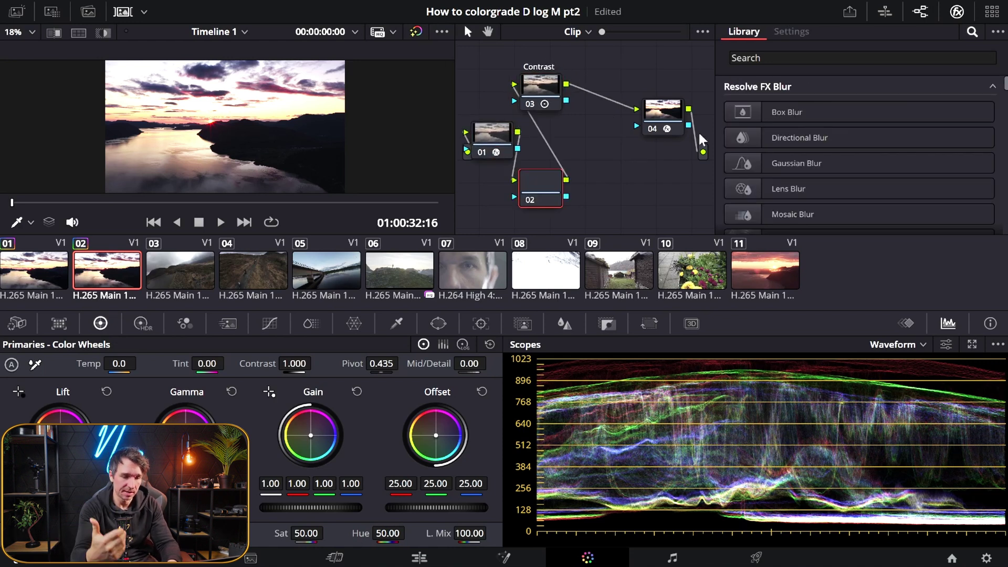
left_click_drag(537, 186, 557, 142)
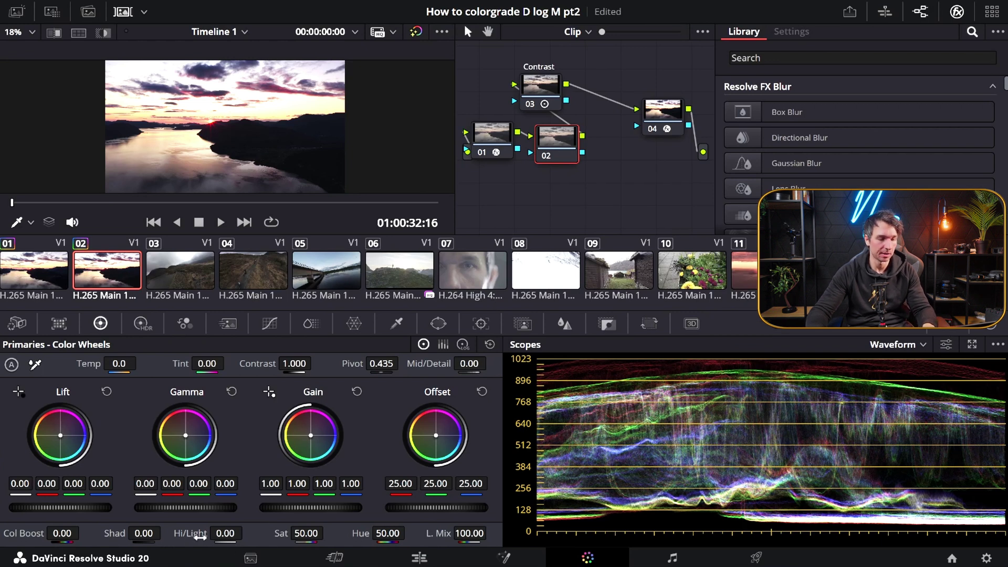
left_click_drag(235, 533, 183, 533)
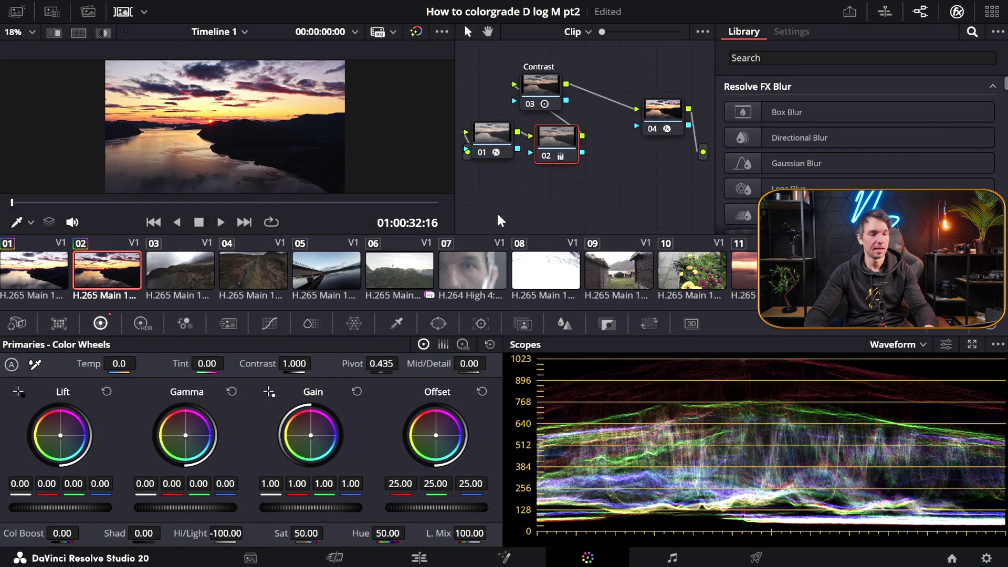
- Compare the image full screen with the highlight recovery node on and off, and check it against clip 01
key("ctrl+f")
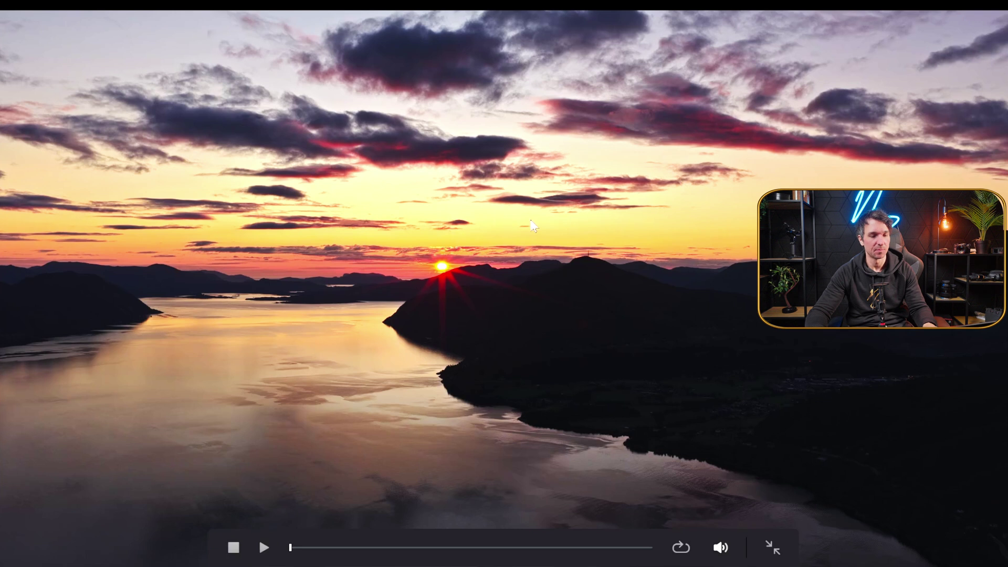
key("shift+d")
key("shift+d")
key("shift+d")
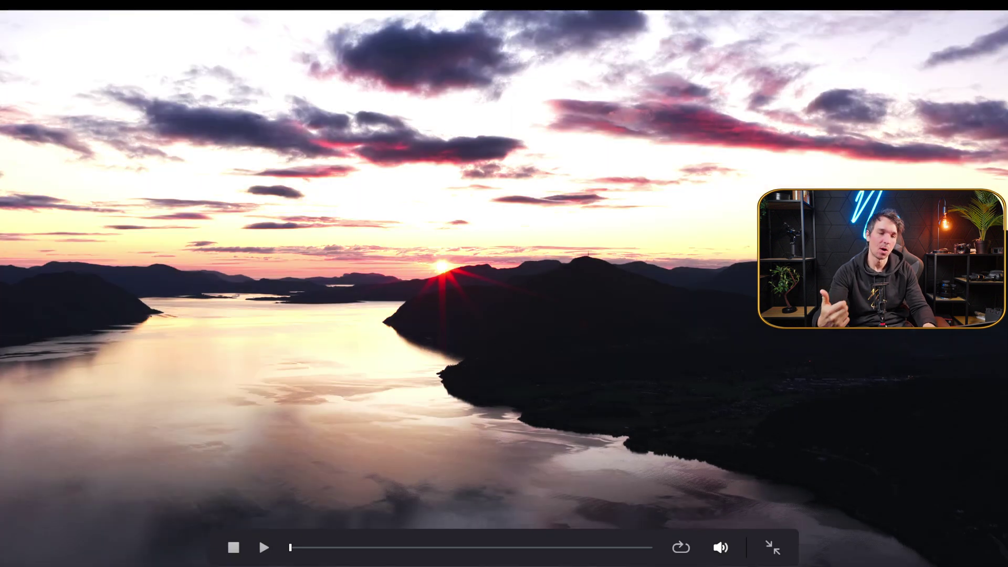
key("shift+d")
key("shift+d")
key("shift+d")
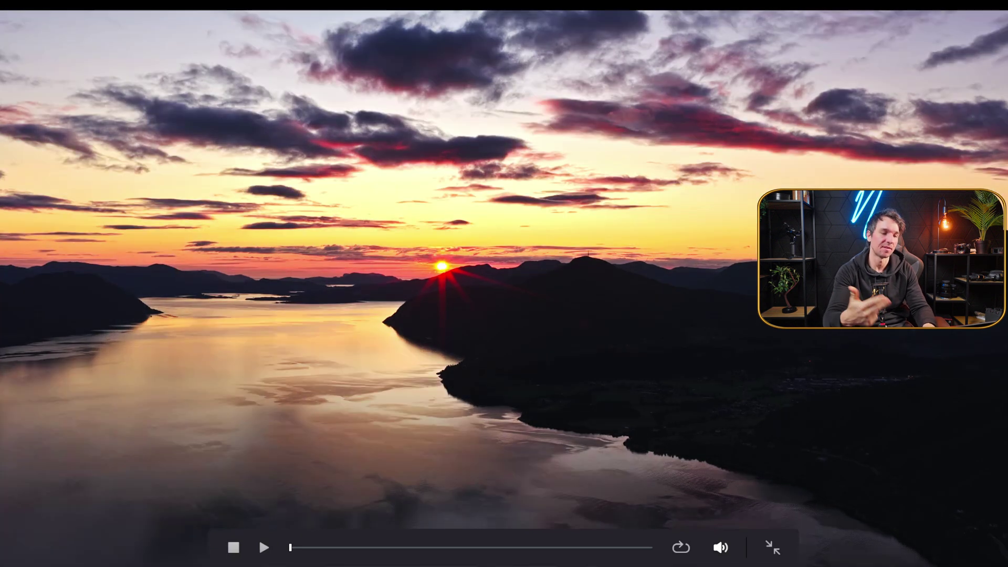
key("ctrl+f")
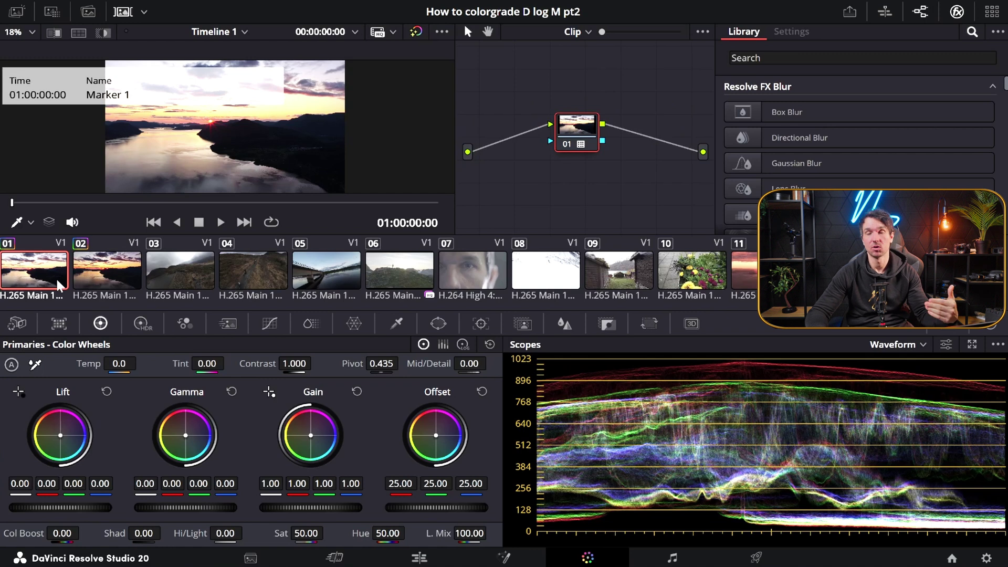
left_click(105, 279)
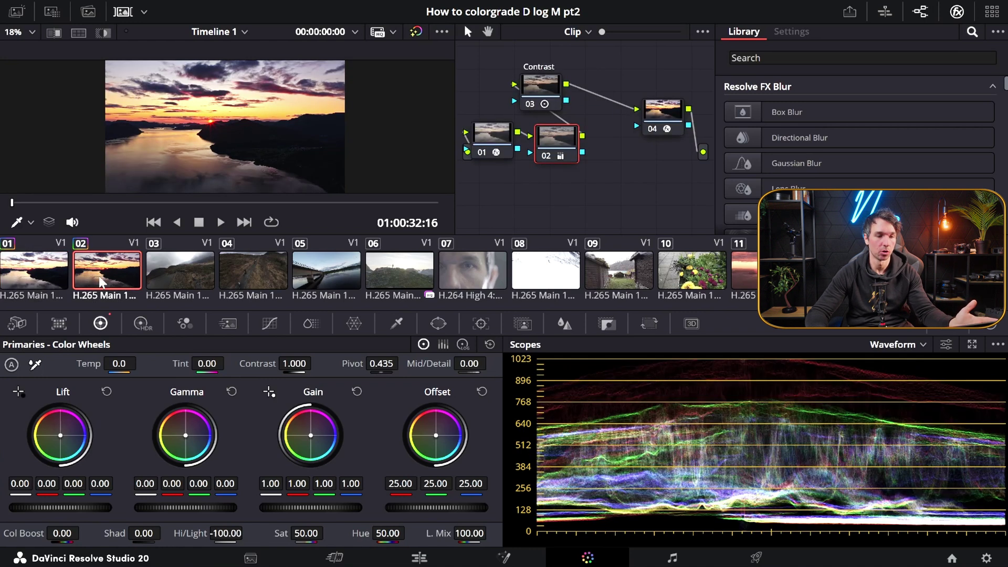
- Add another serial node directly after node 01 on clip 02 and view the image full screen
key("shift+s")
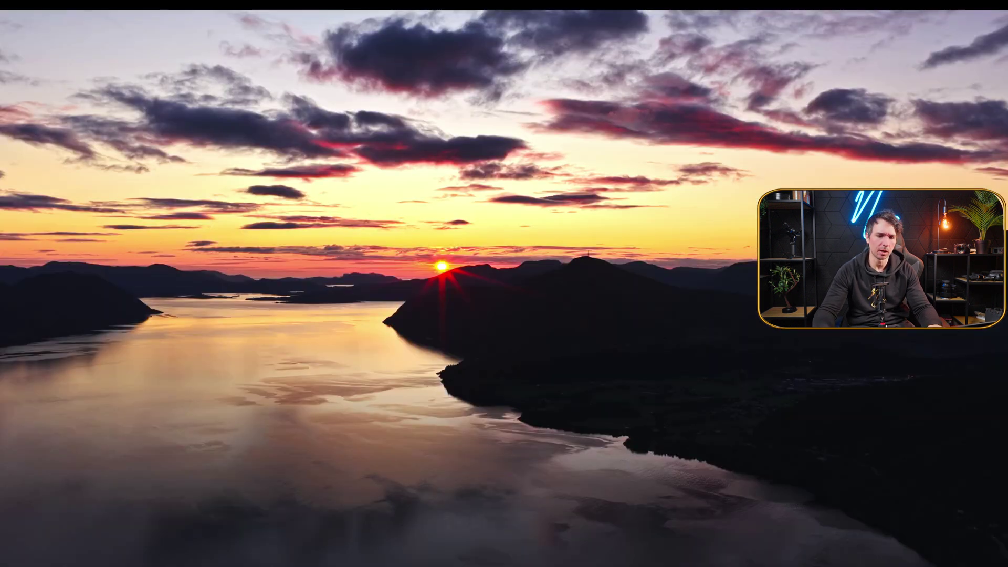
mouse_move(867, 378)
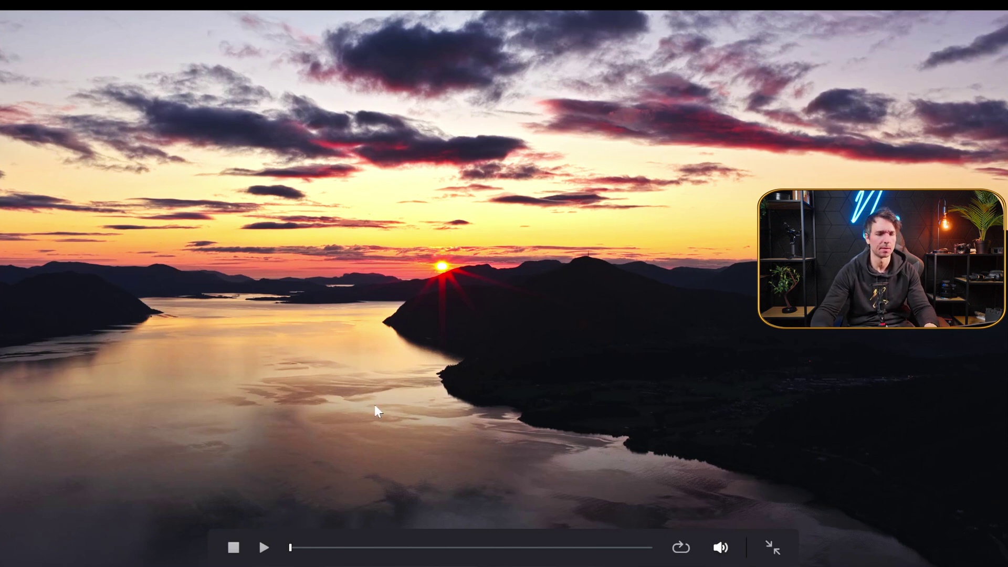
key("Escape")
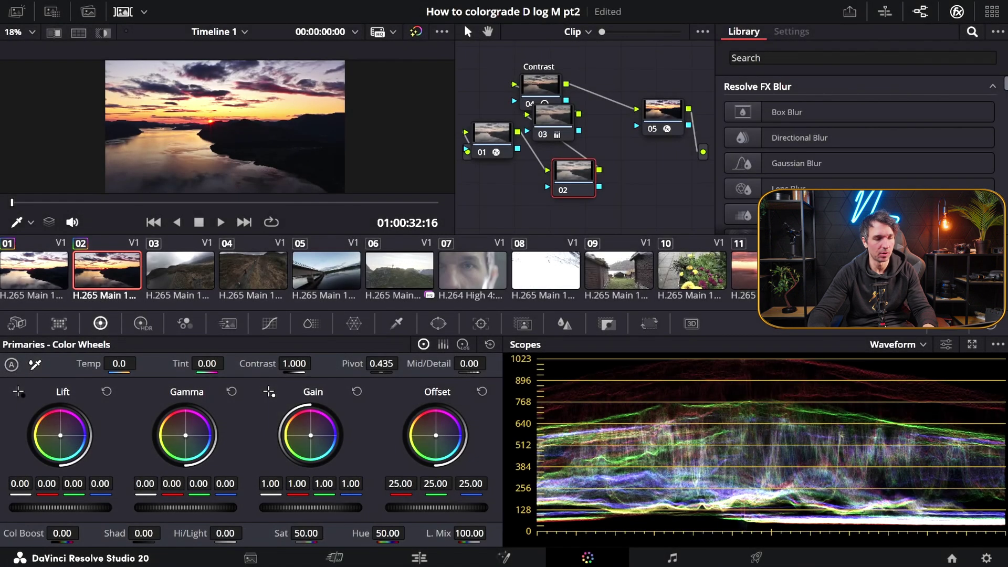
- Try raising node 02's shadows across the whole image, ending at 74.50
left_click_drag(143, 533, 526, 339)
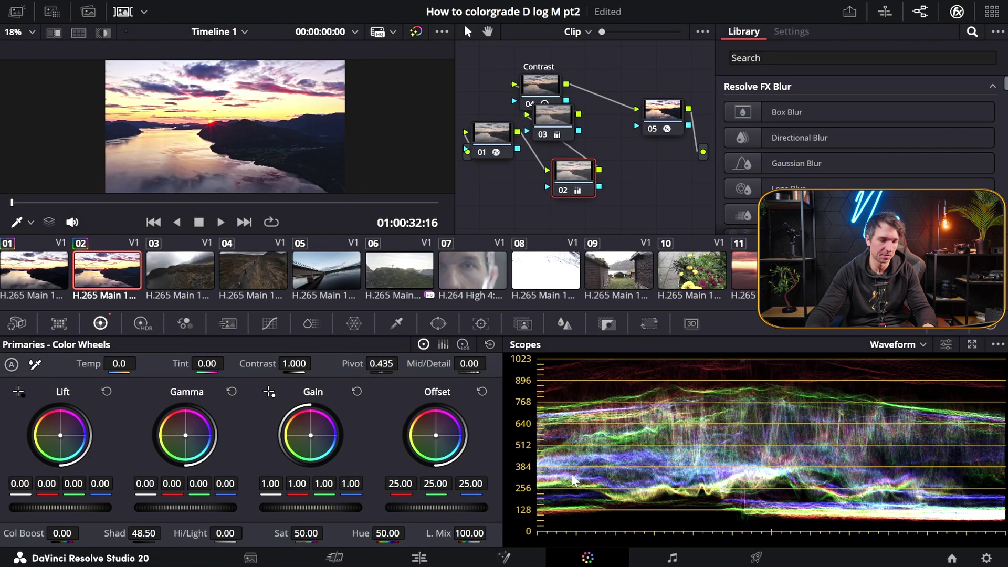
mouse_move(152, 540)
left_mouse_down()
mouse_move(165, 532)
mouse_move(153, 534)
left_mouse_up()
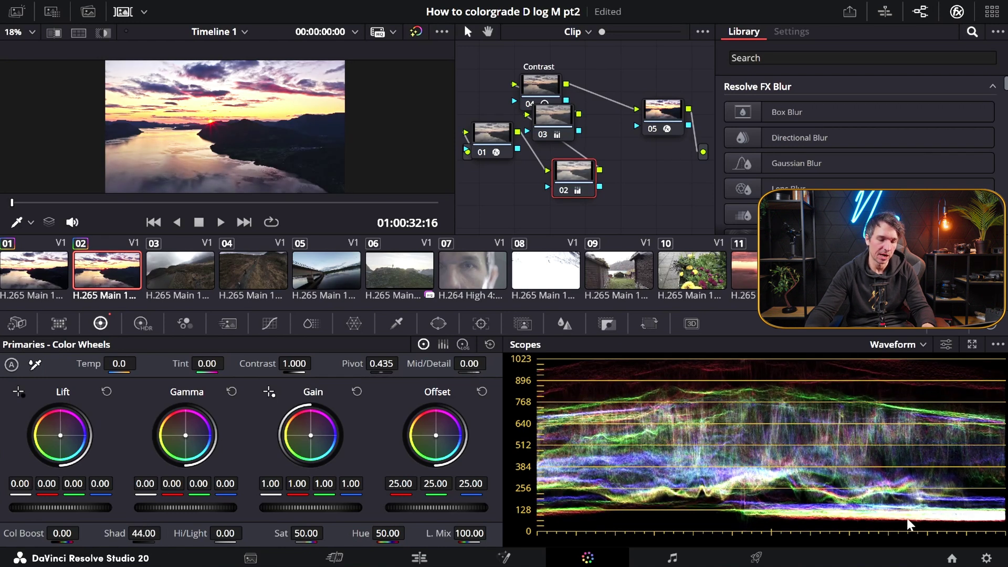
left_click_drag(146, 536, 704, 436)
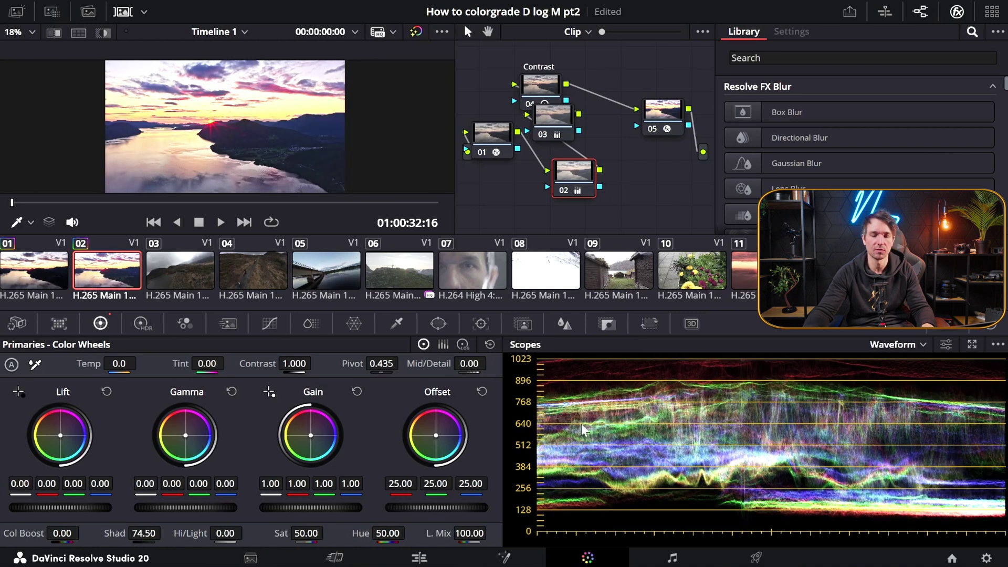
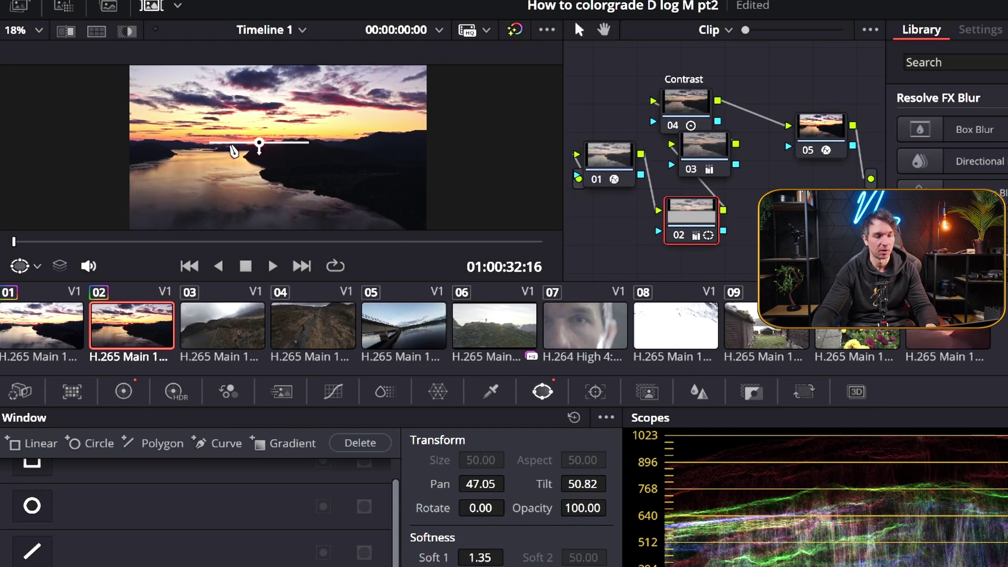
- Place node 02's gradient window along the horizon, set the node's shadows to 54.00 and compare the change full screen
key("ctrl+z")
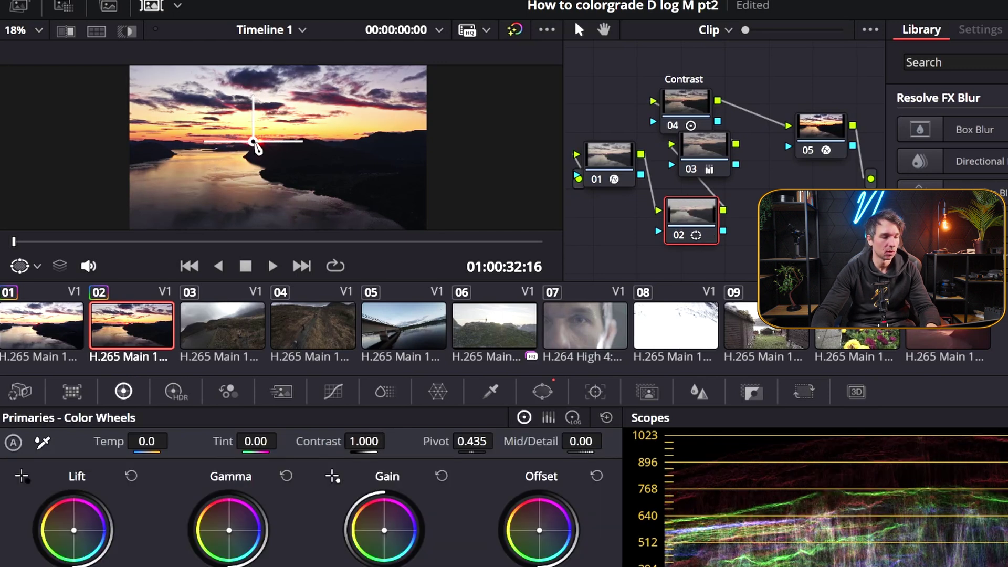
left_click_drag(253, 151, 255, 148)
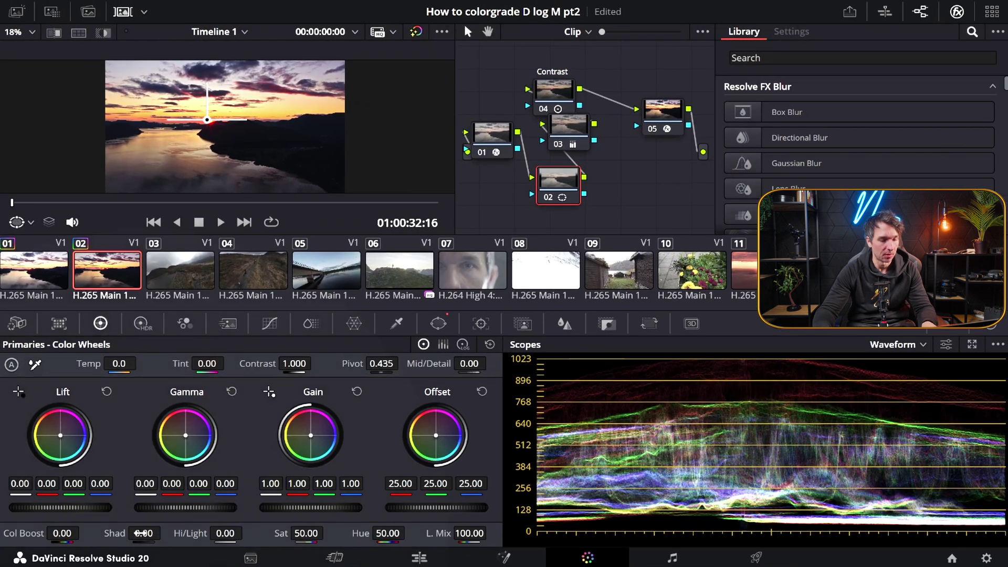
left_click_drag(140, 533, 188, 532)
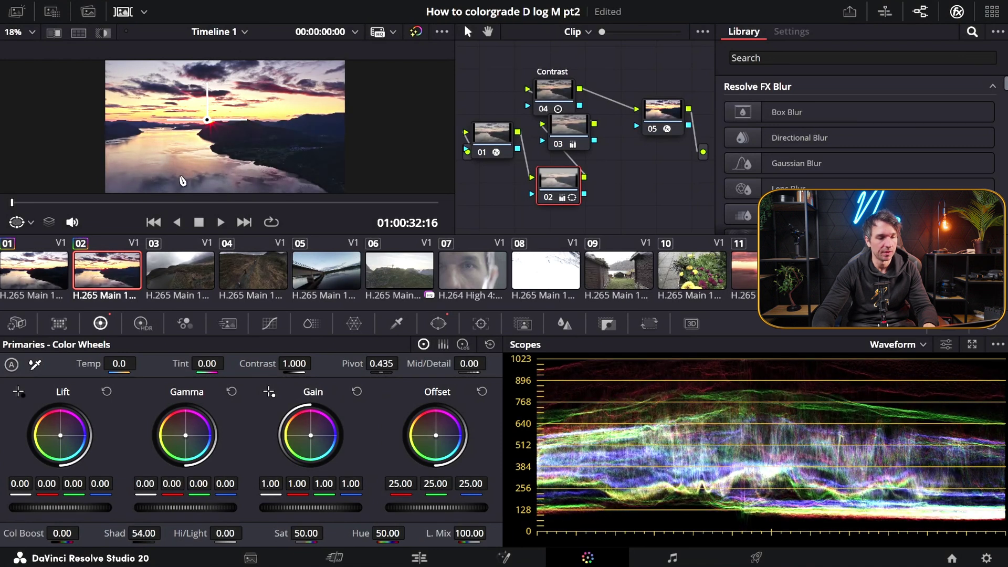
key("ctrl+f")
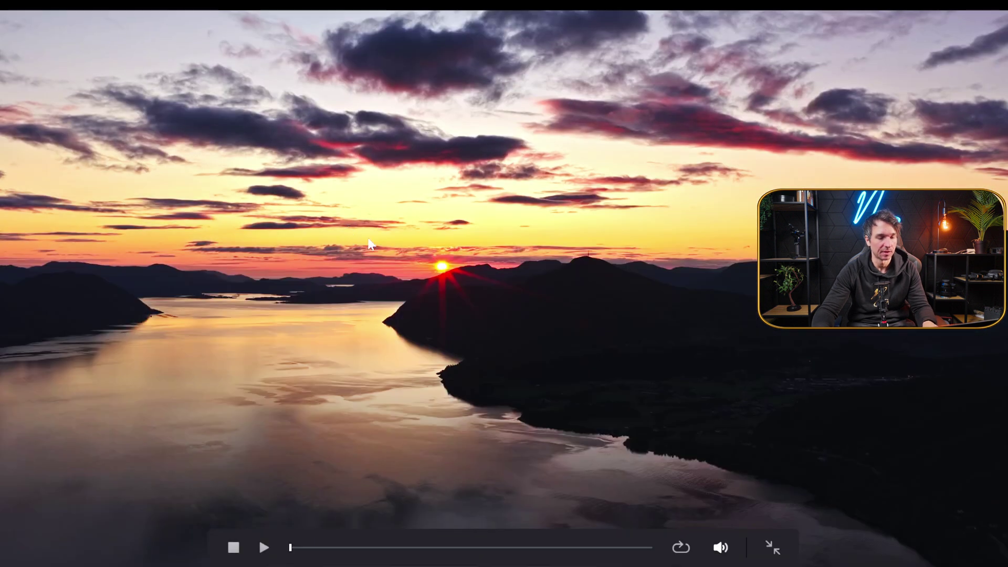
key("shift+d")
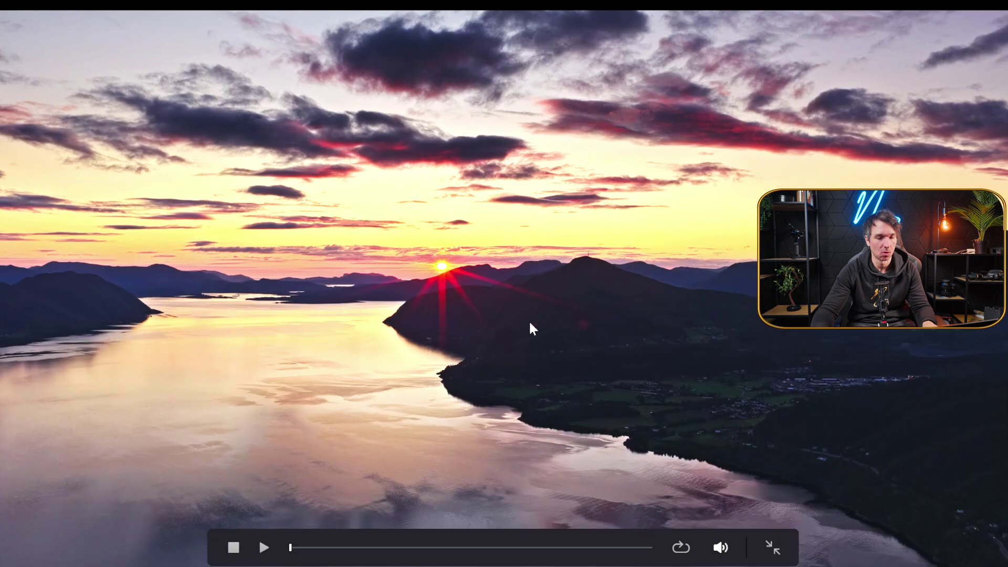
- Lower node 02's gradient window slightly, set the node's shadows to 38.50 and look at the HDR color wheels
key("ctrl+f")
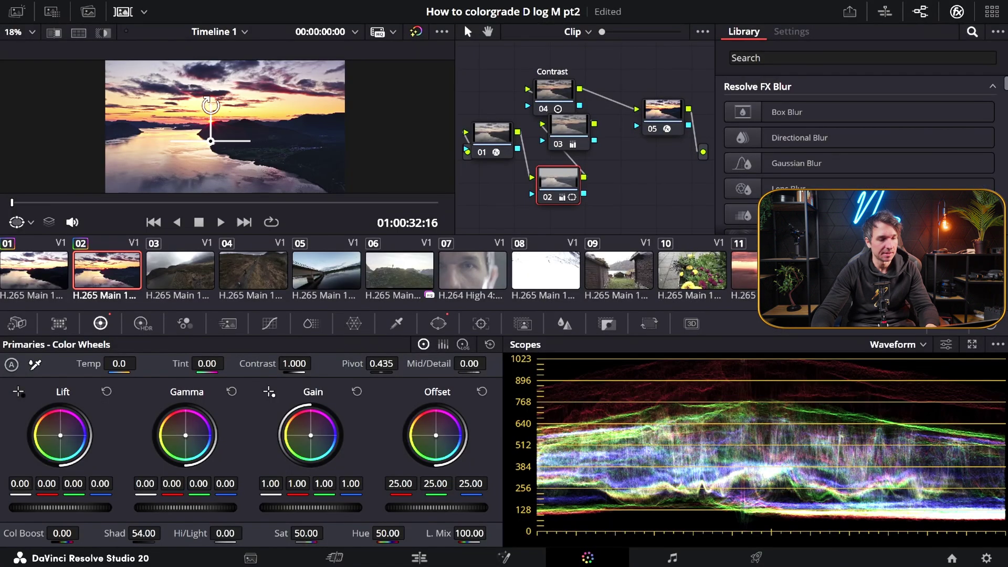
mouse_move(211, 110)
left_mouse_down()
mouse_move(207, 127)
mouse_move(214, 99)
mouse_move(216, 134)
mouse_move(211, 120)
left_mouse_up()
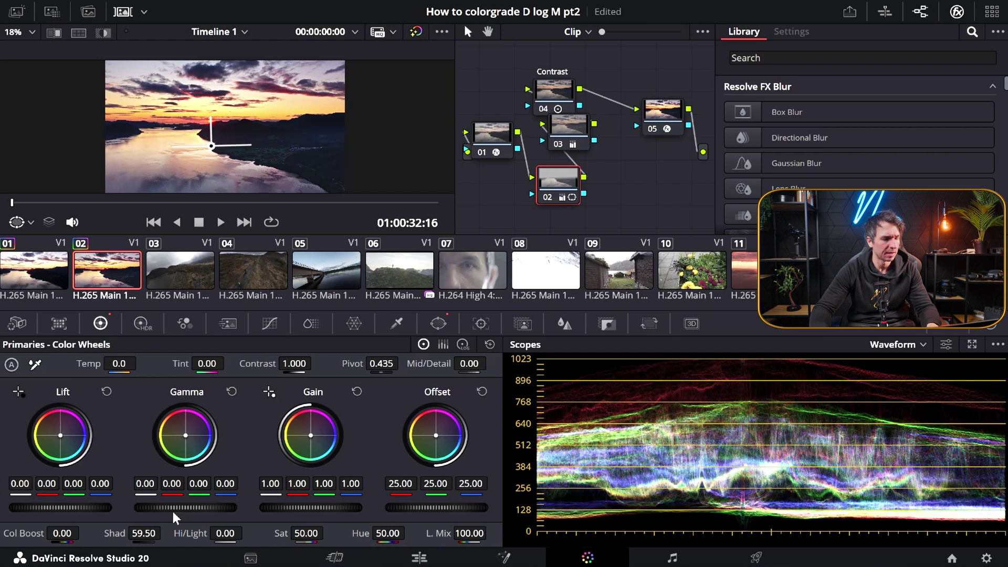
left_click_drag(145, 533, 144, 533)
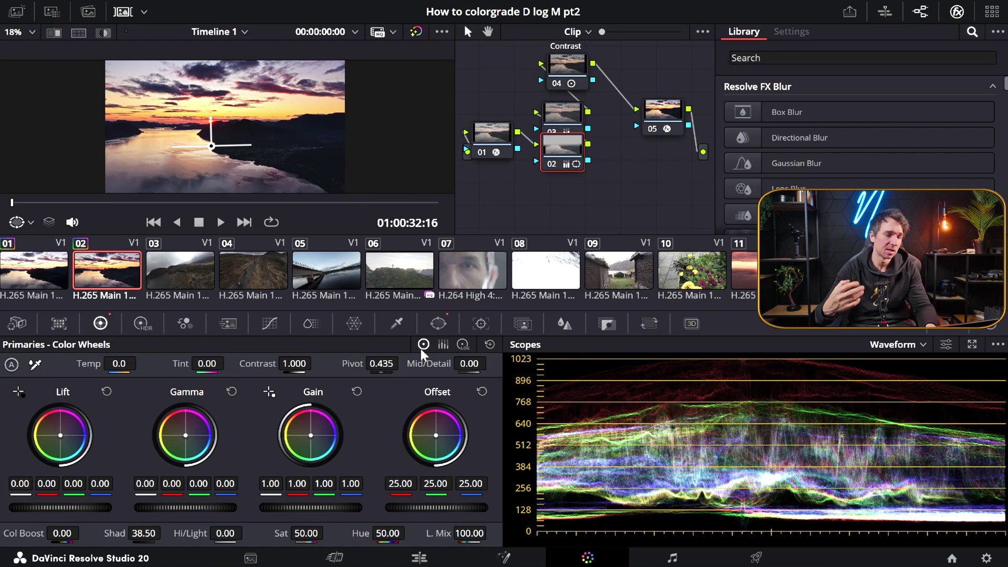
left_click(140, 325)
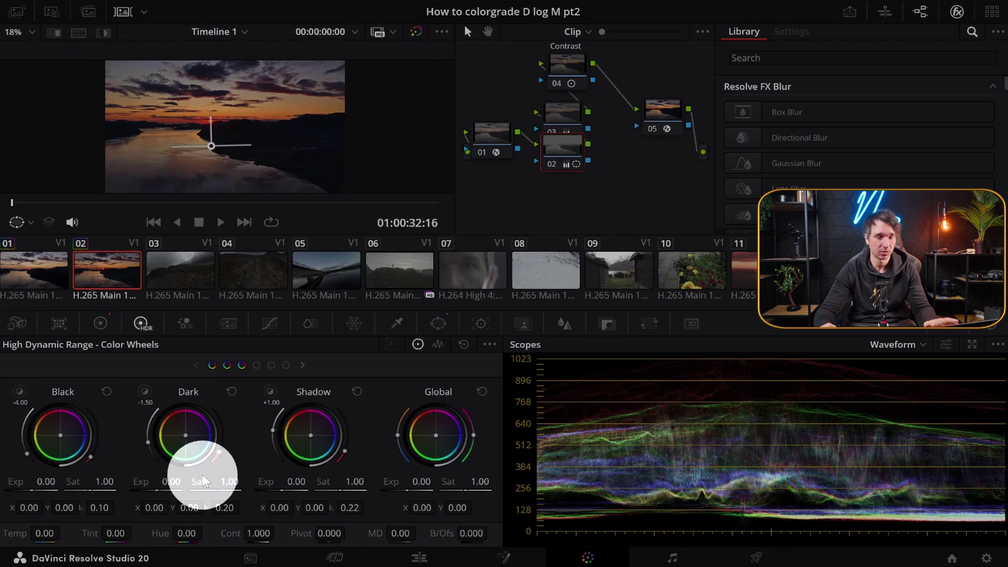
left_click(100, 323)
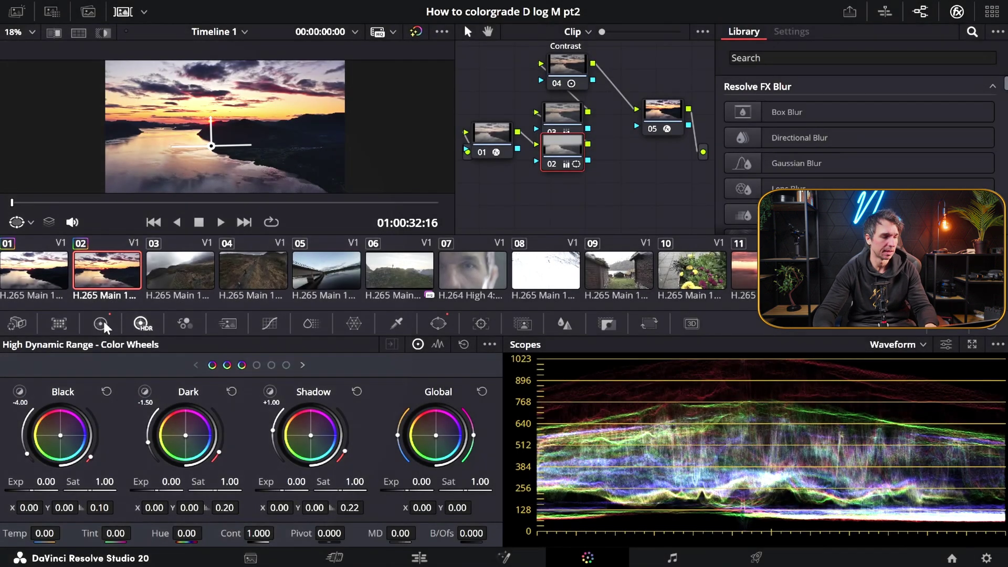
- Add a serial node between the windowed shadow node and the highlight node, and sample the orange sky for its Hue Vs Sat curve
key("alt+s")
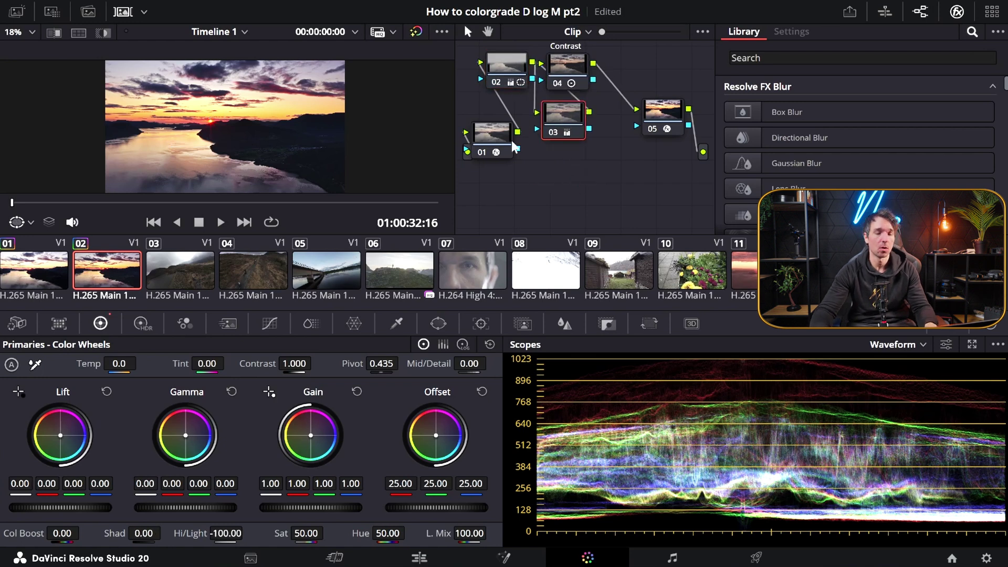
key("ctrl+shift+[")
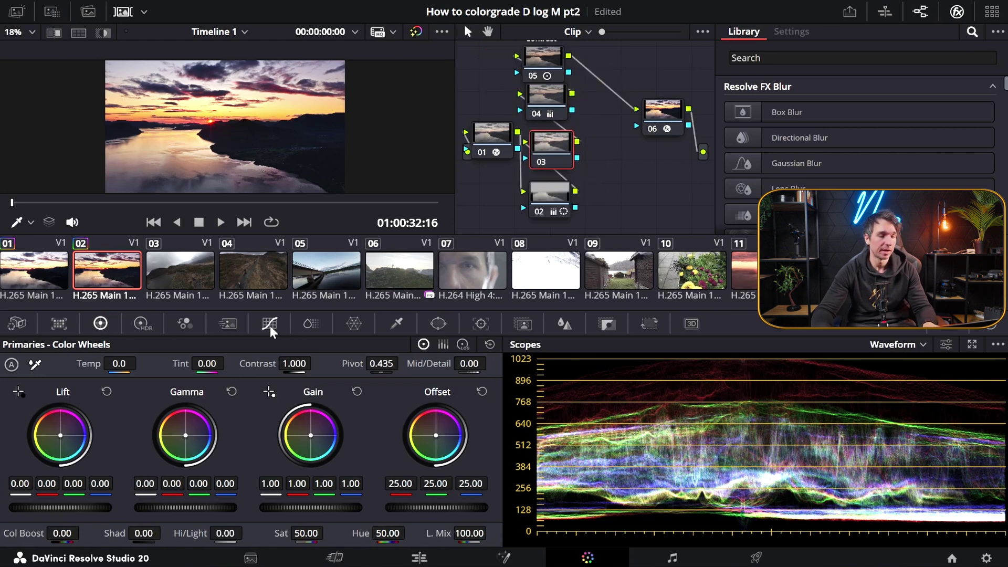
left_click(270, 323)
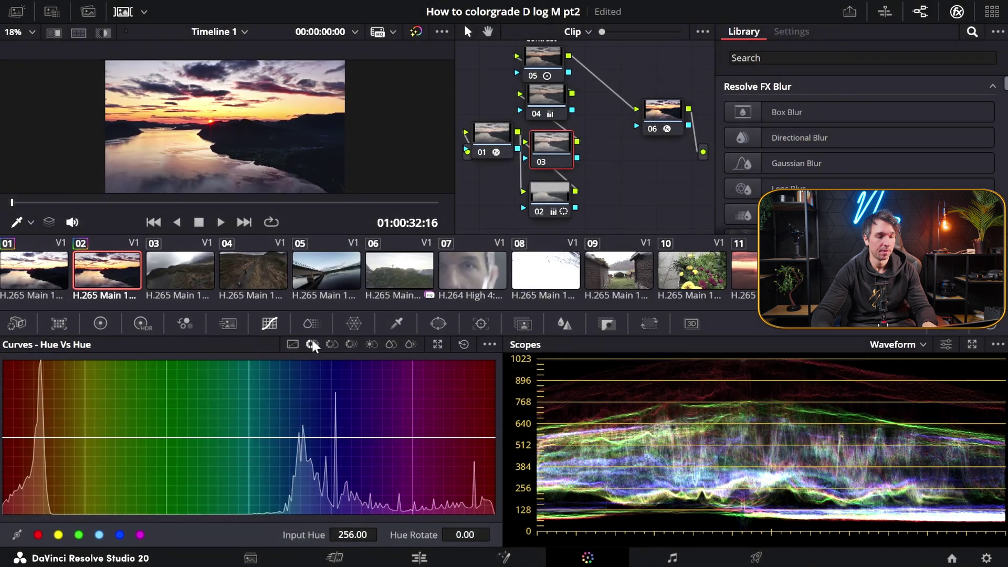
left_click(336, 344)
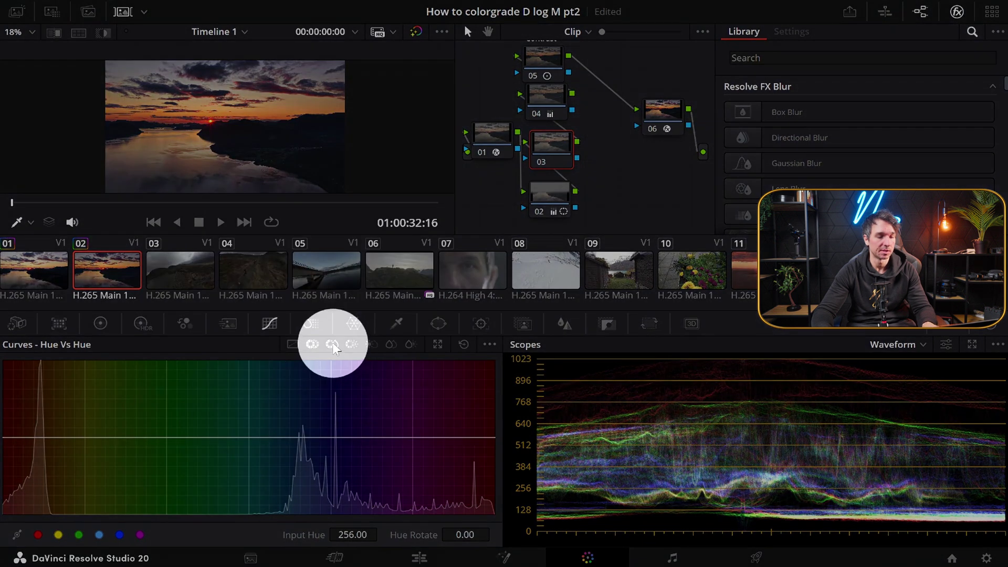
left_click(332, 345)
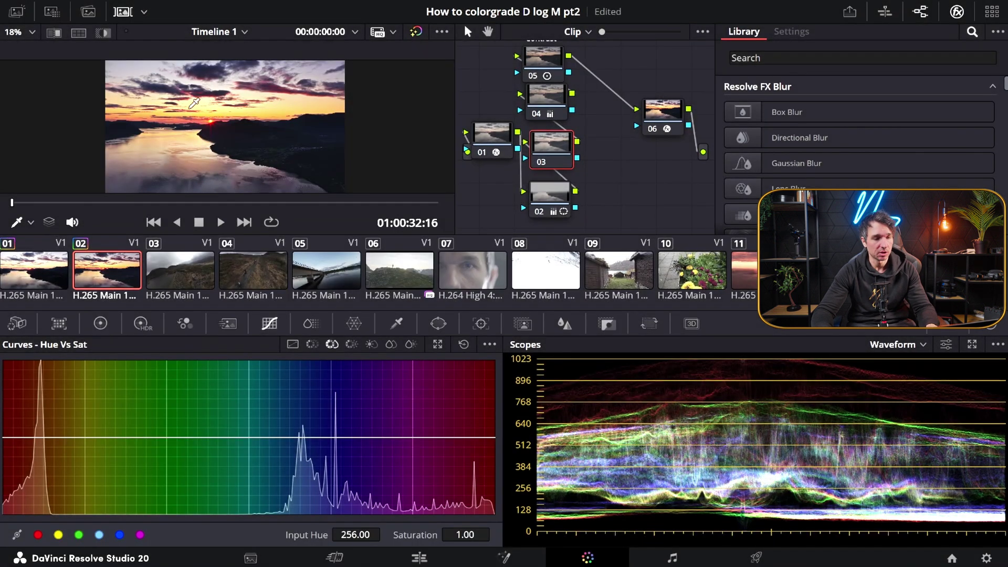
left_click(268, 110)
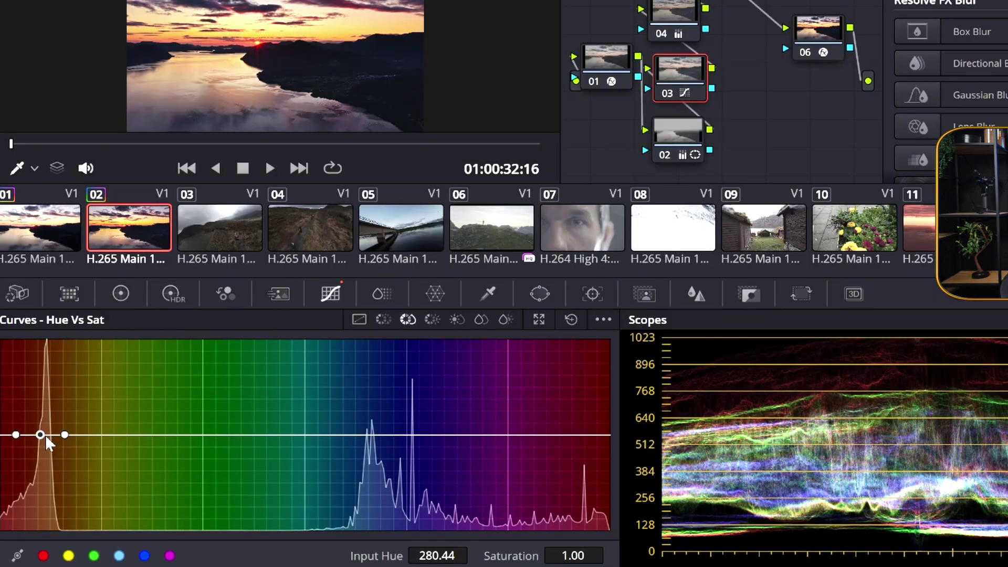
- Try raising the orange saturation to 1.84 in the Hue Vs Sat curve, view the image full screen and undo the increase
left_click_drag(40, 435, 40, 355)
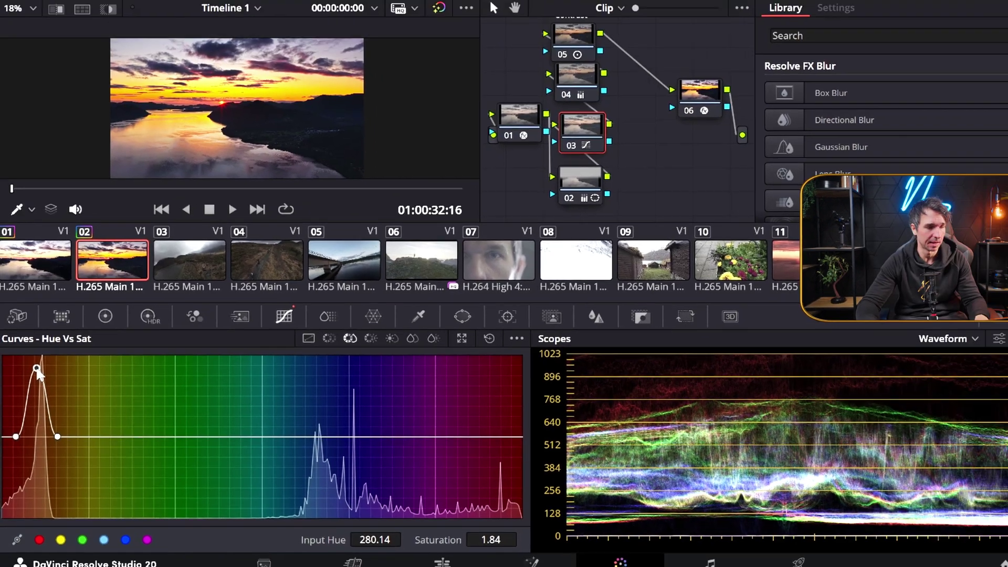
key("ctrl+f")
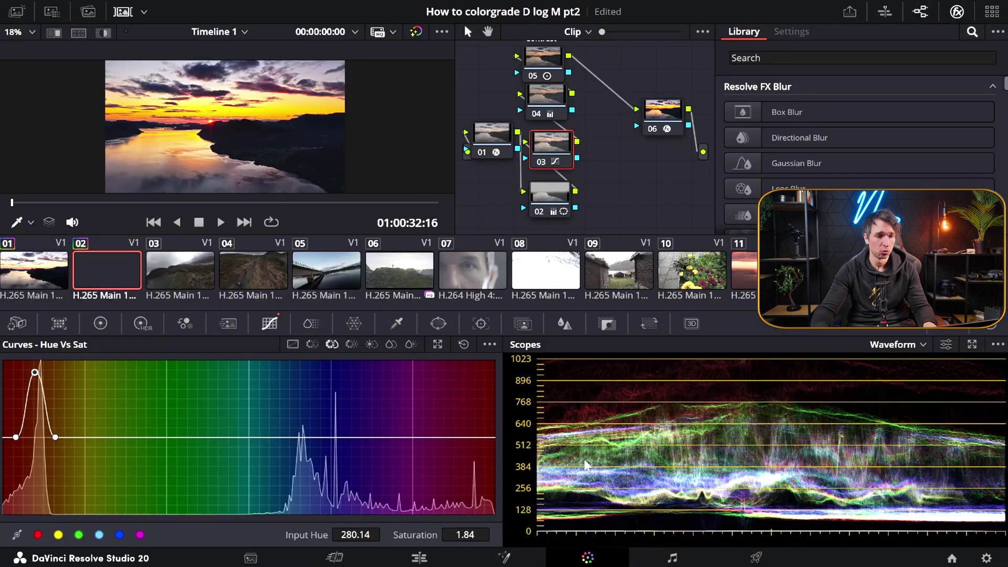
key("ctrl+z")
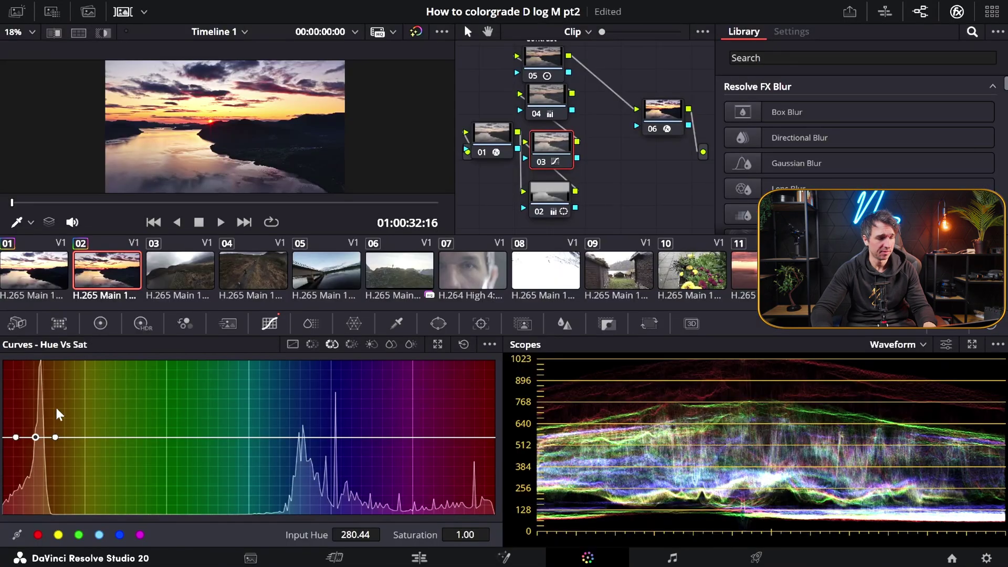
- Add a serial node directly after node 01 and show its primaries color wheels
key("alt+s")
scroll(610, 184, "down", 2)
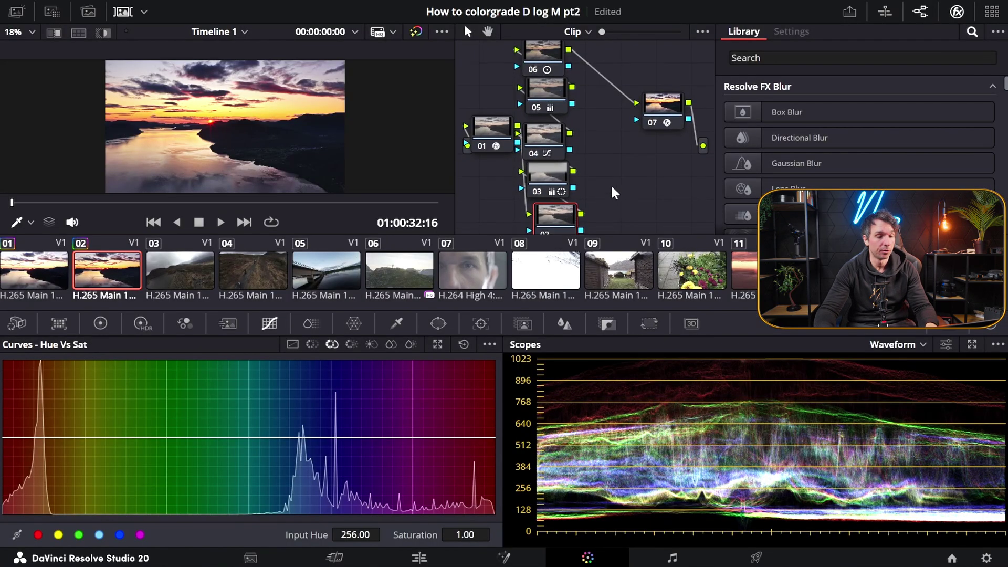
left_click(101, 323)
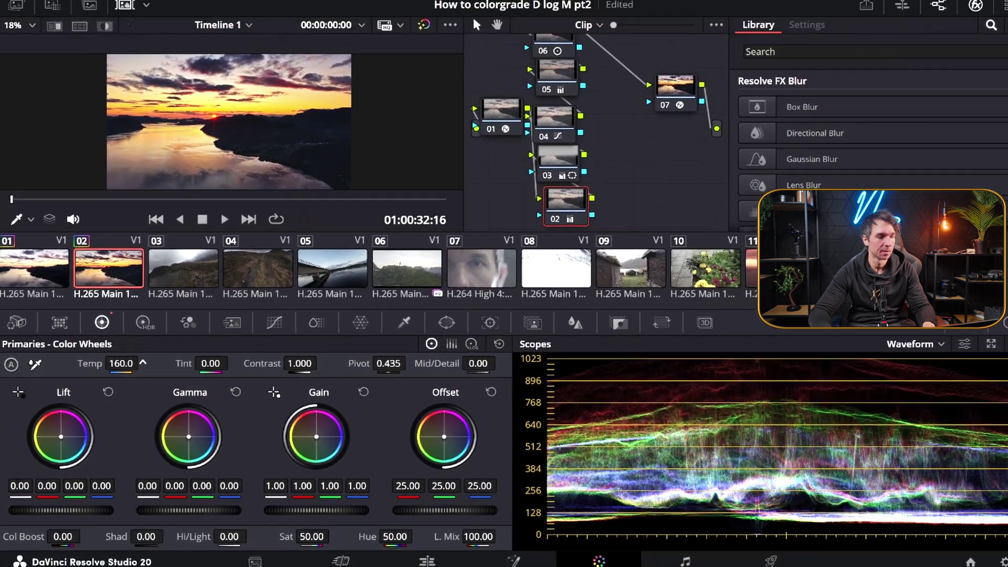
- Try node 02's temperature at 160.0 and -340.0, compare both full screen with the grade bypassed, and reset it to 0.0
key("ctrl+f")
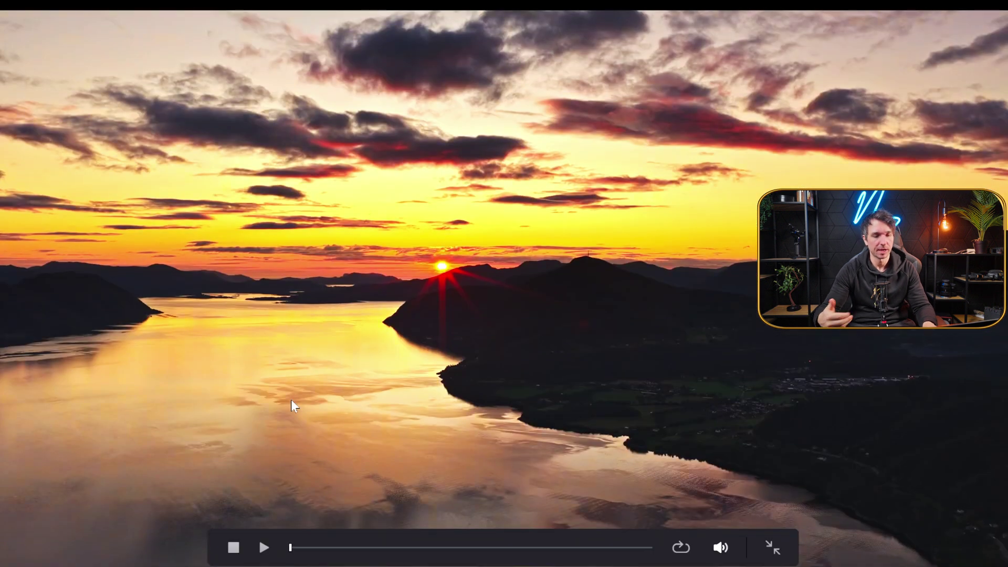
key("shift+d")
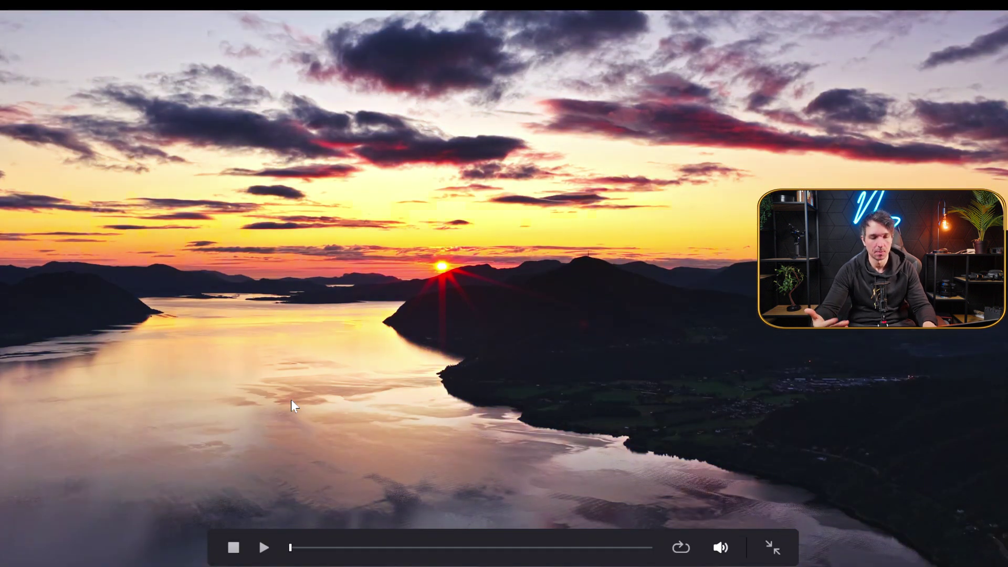
key("ctrl+f")
mouse_move(120, 364)
left_mouse_down()
mouse_move(100, 363)
mouse_move(122, 360)
left_mouse_up()
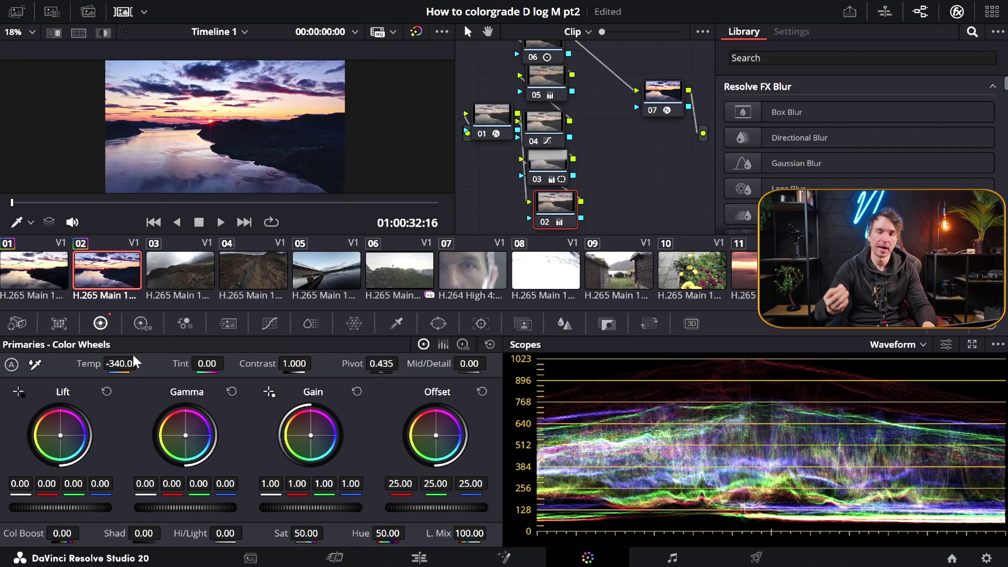
key("ctrl+f")
key("shift+d")
key("shift+d")
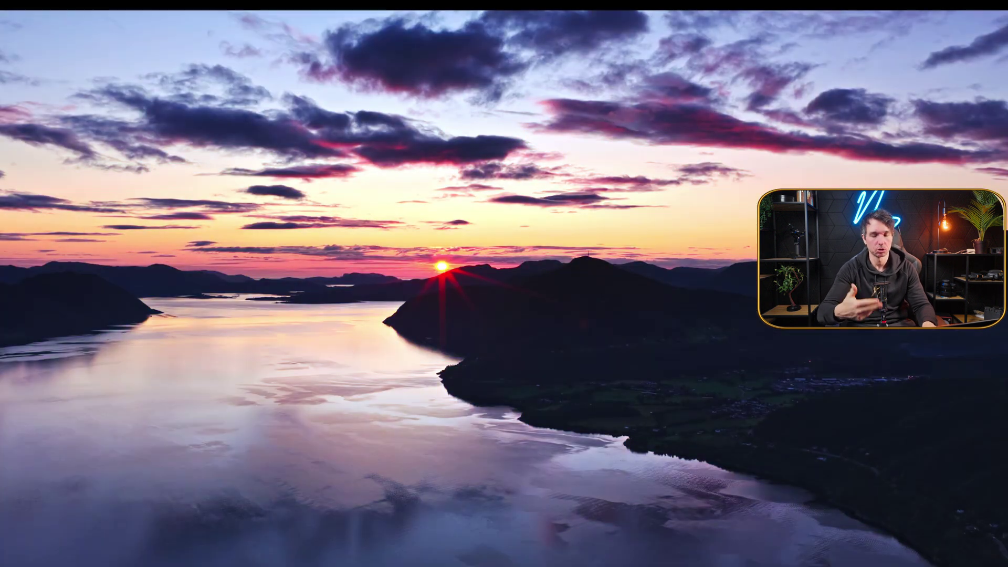
key("shift+d")
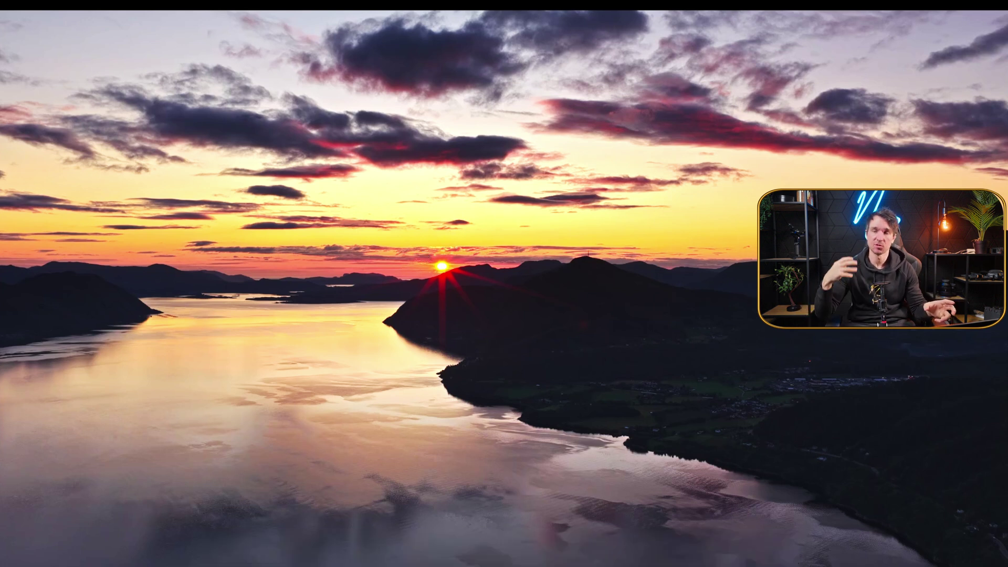
key("Escape")
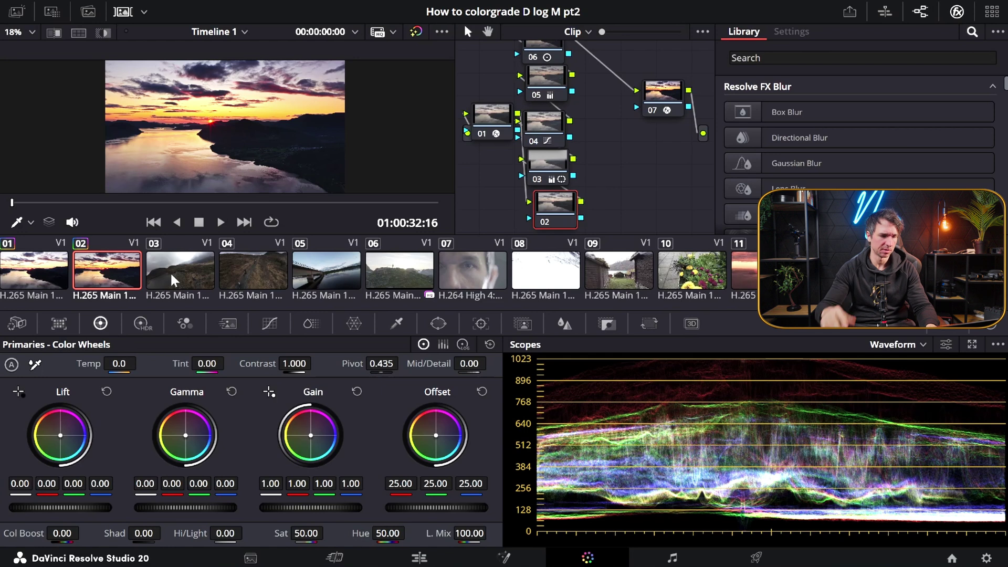
- Tidy the positions of nodes 02 and 03, add a serial node after the Contrast node and set its Mid/Detail to 27.50
left_click_drag(546, 220, 526, 220)
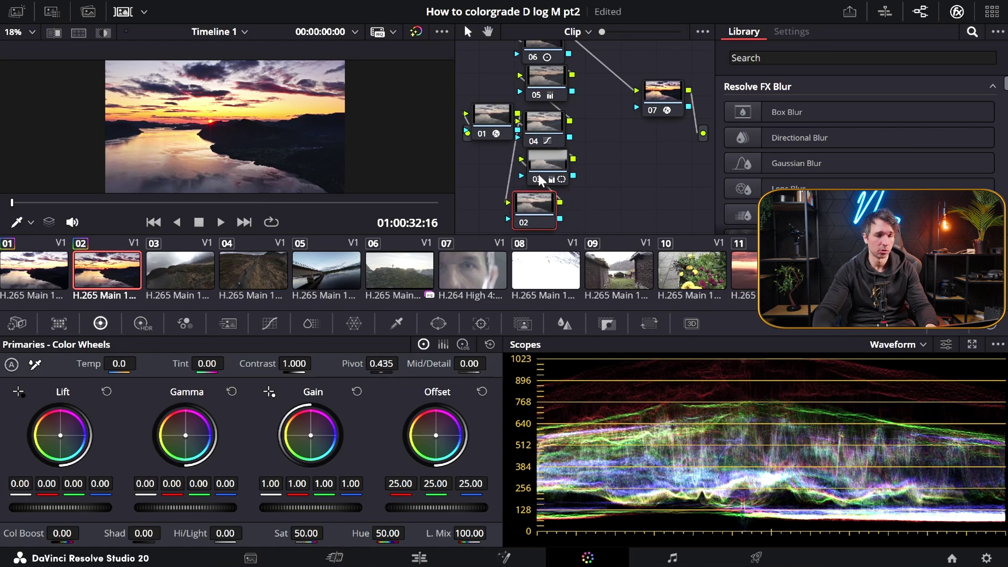
left_click_drag(546, 164, 541, 156)
key("alt+s")
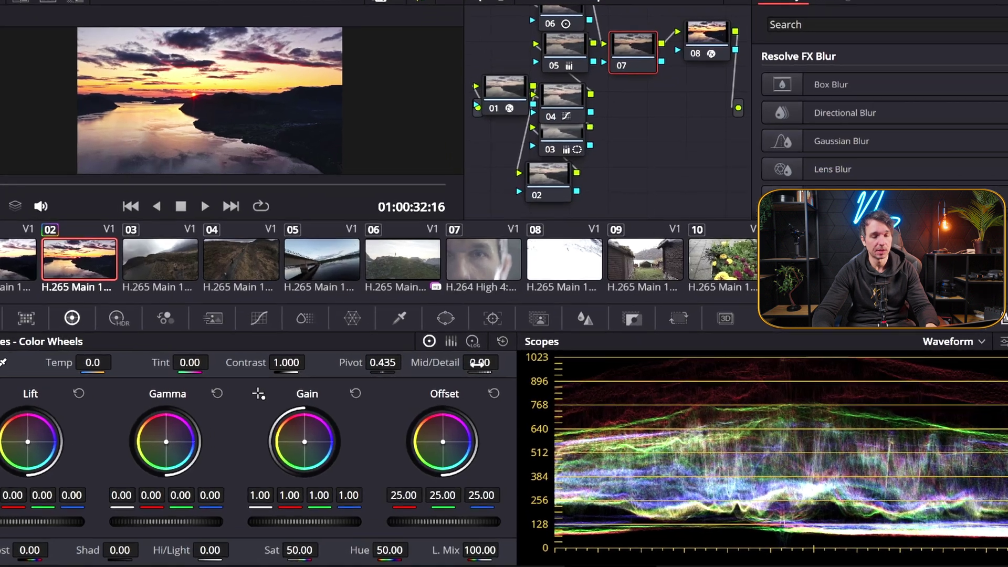
left_click_drag(447, 362, 478, 362)
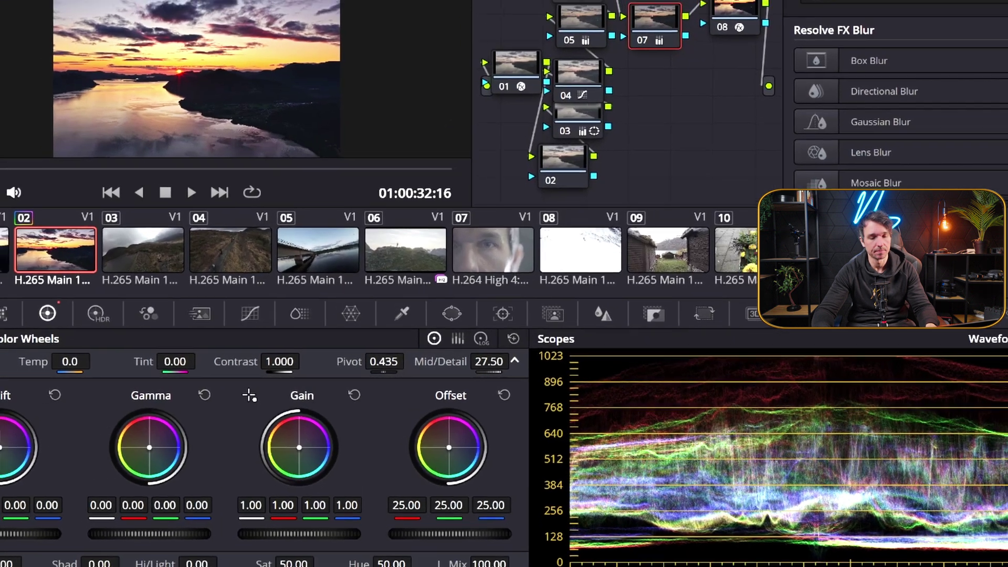
key("ctrl+f")
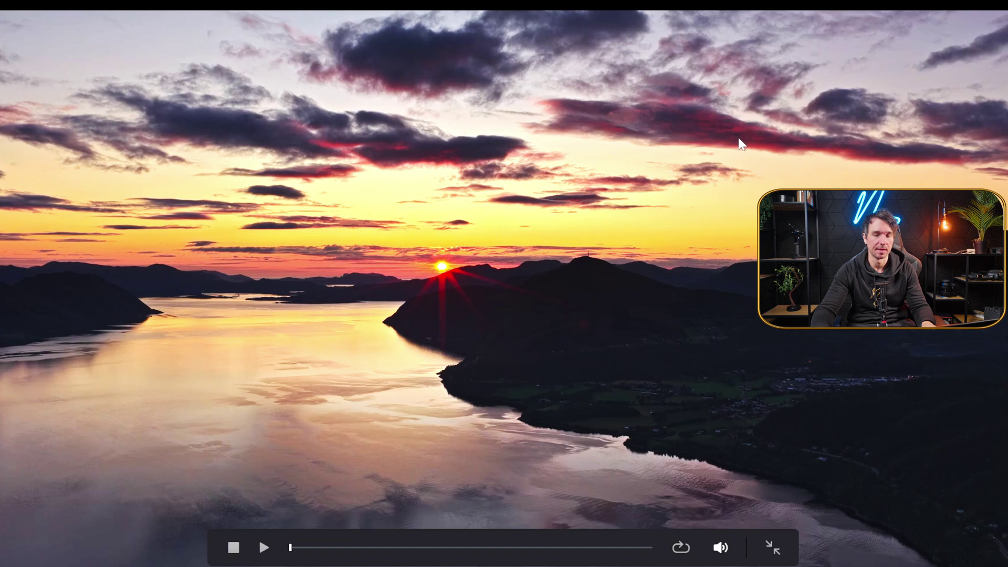
key("Escape")
- Add a serial node between the Contrast node and the windowed detail node, and apply the Glow effect to it
left_click(601, 82)
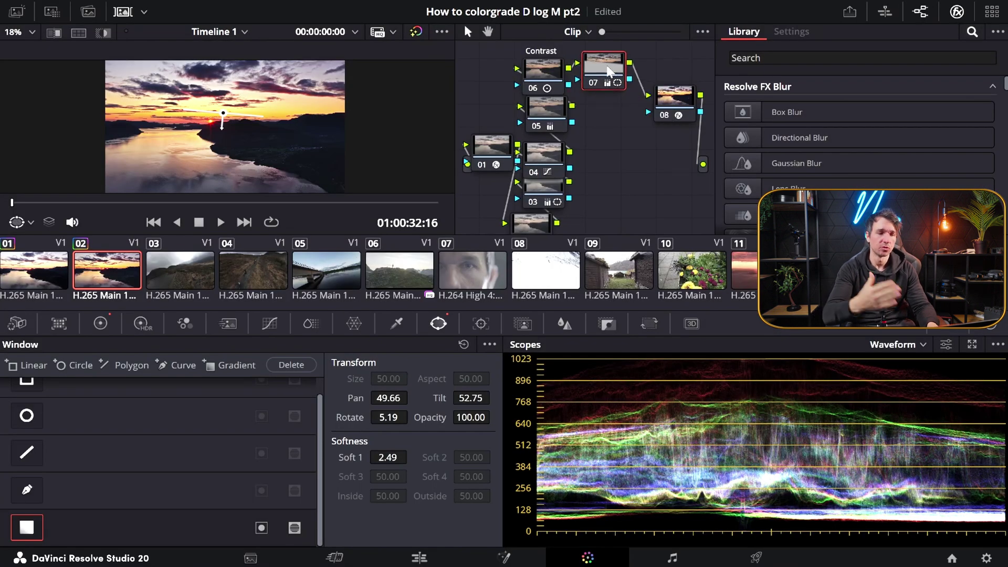
key("alt+s")
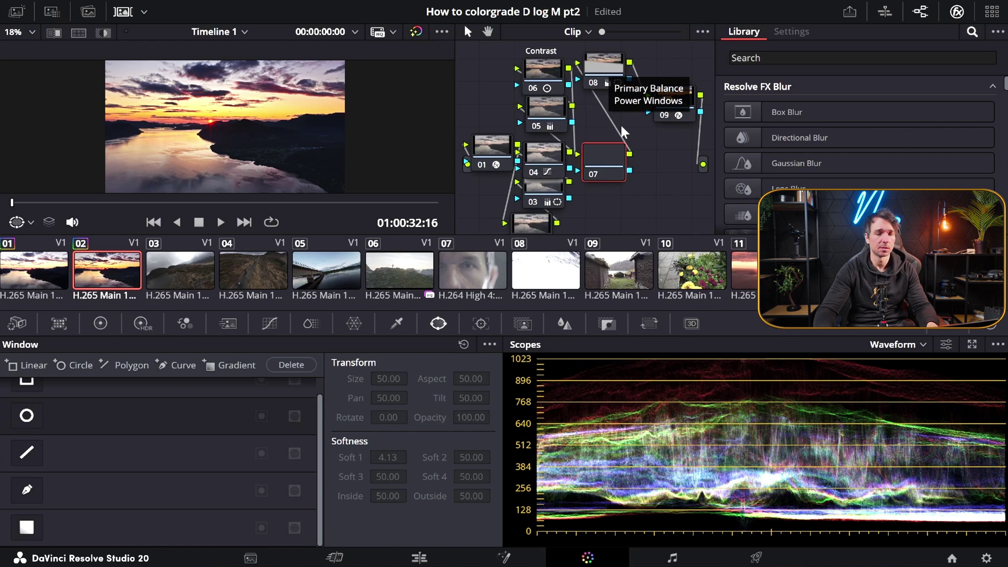
left_click(819, 57)
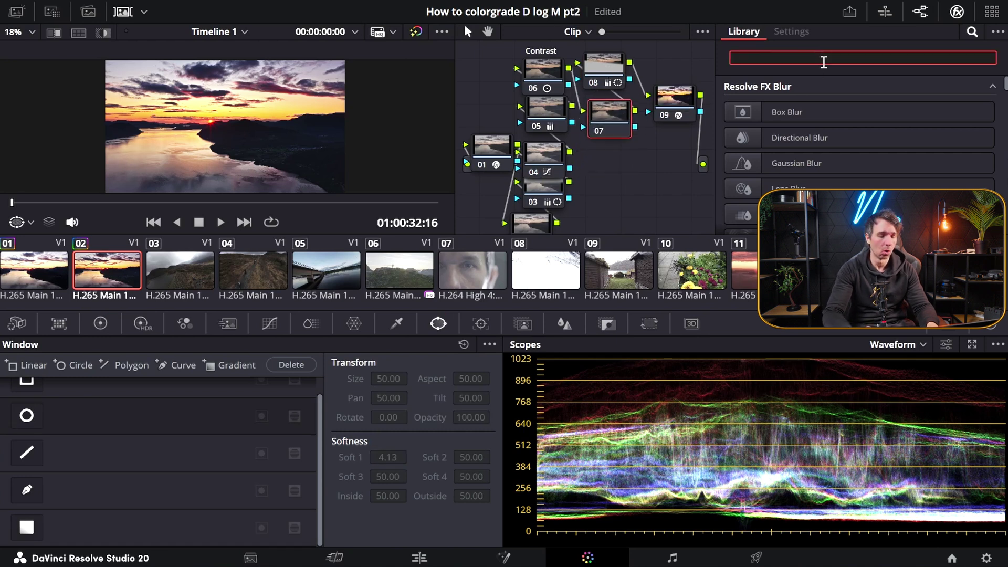
type("glow")
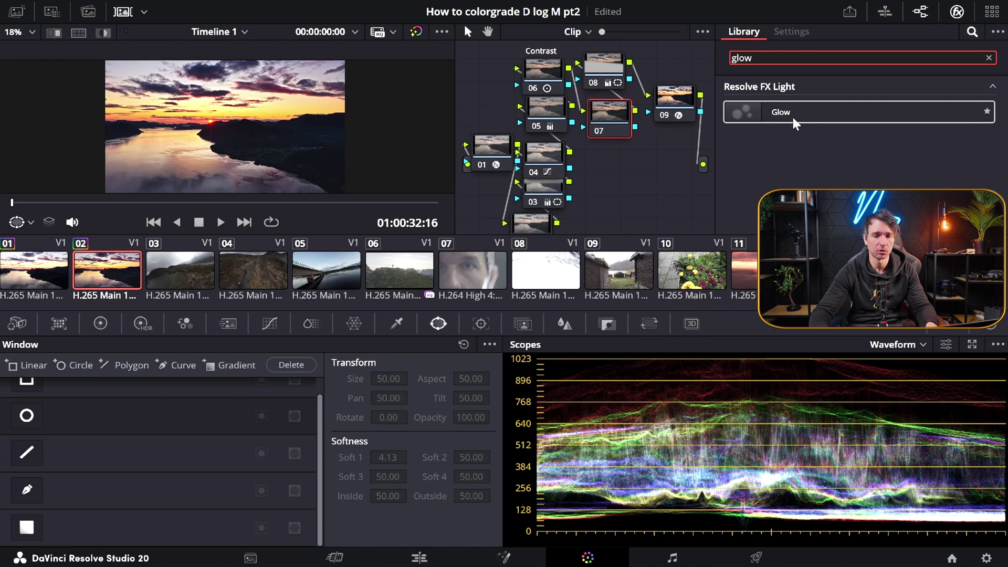
left_click_drag(791, 115, 617, 112)
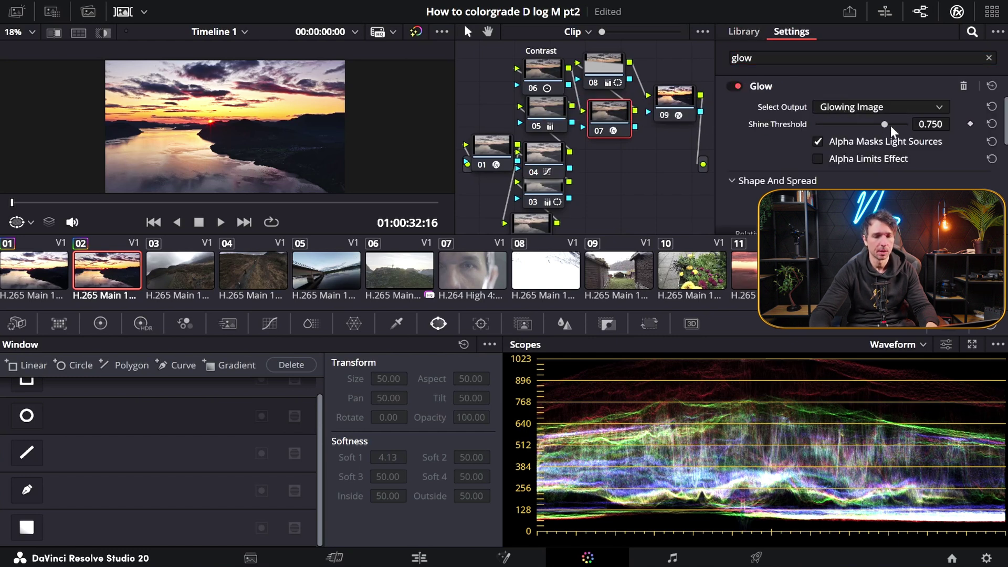
- Try lowering Glow's Shine Threshold below 0.271, view the image full screen and reset the threshold to 0.750
left_click_drag(890, 125, 842, 122)
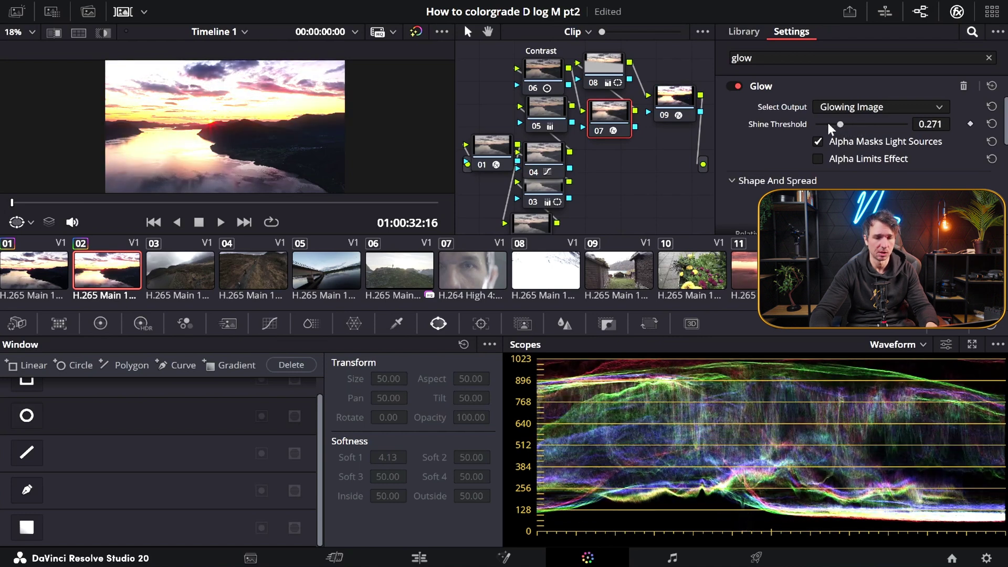
left_click_drag(828, 123, 833, 124)
key("p")
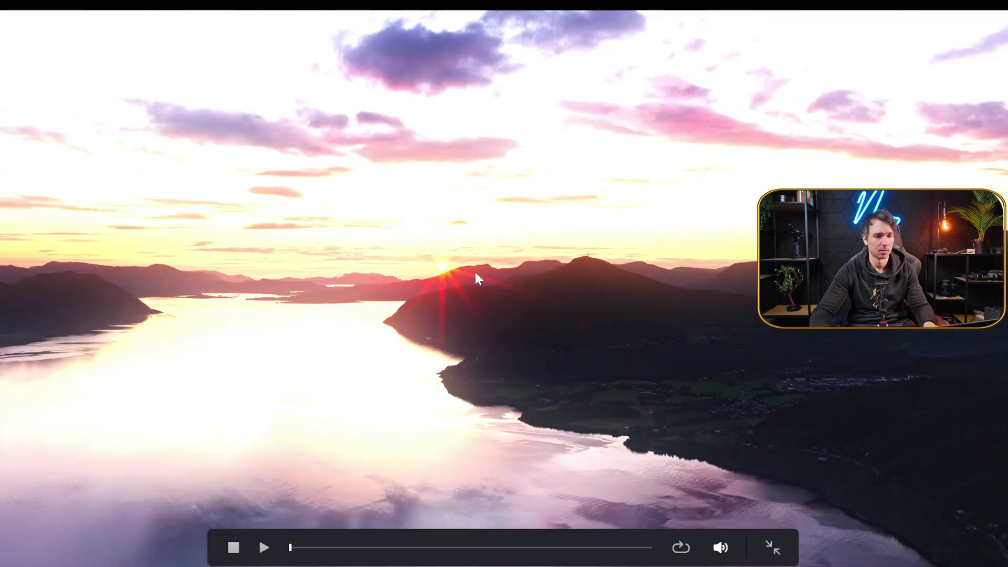
key("p")
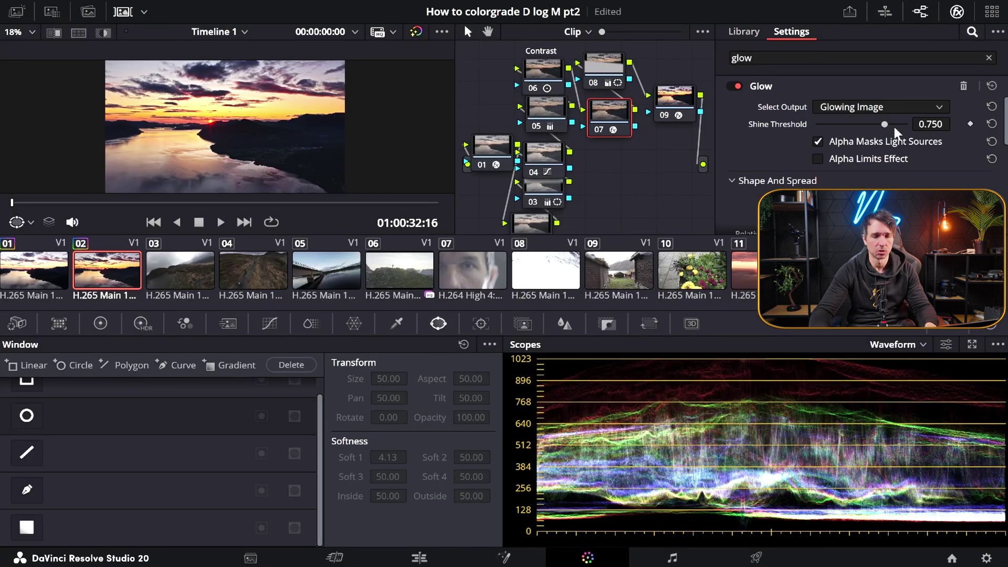
- Lower Glow's Shine Threshold moderately for a subtle glow in the sky and view the image full screen
left_click_drag(883, 127, 855, 124)
key("p")
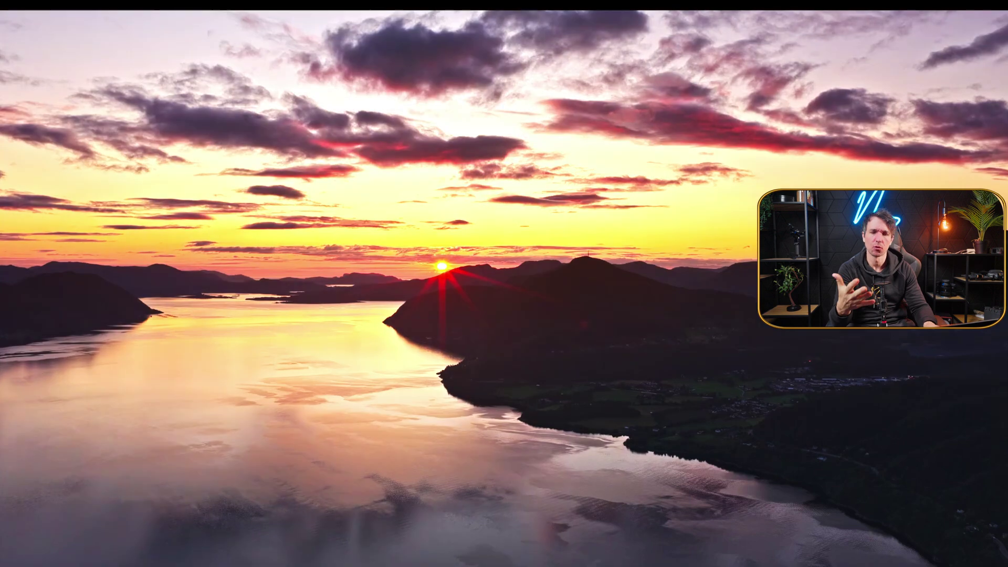
- Leave the full-screen view and compare the look of clip 01 with the graded clip 02
key("p")
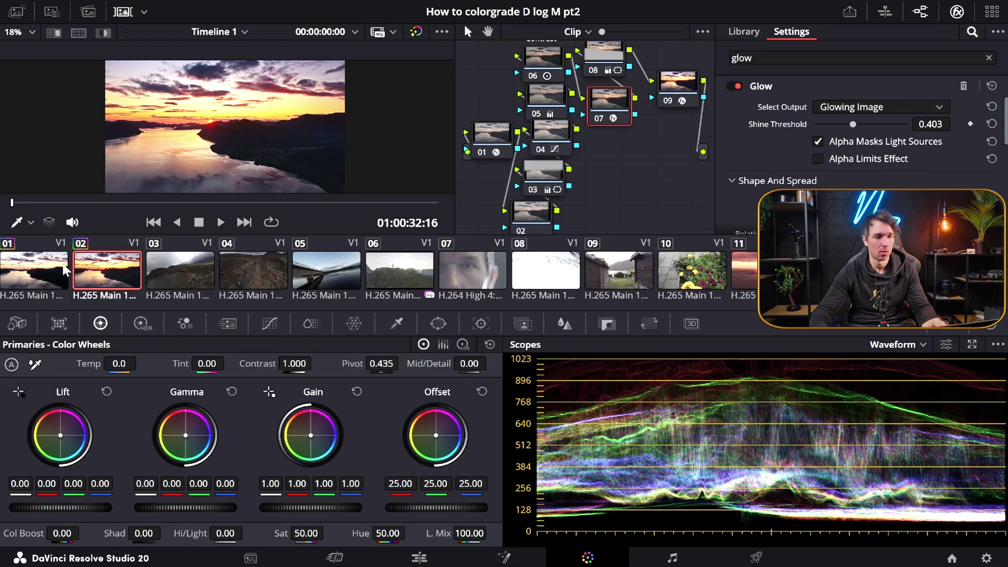
left_click(65, 286)
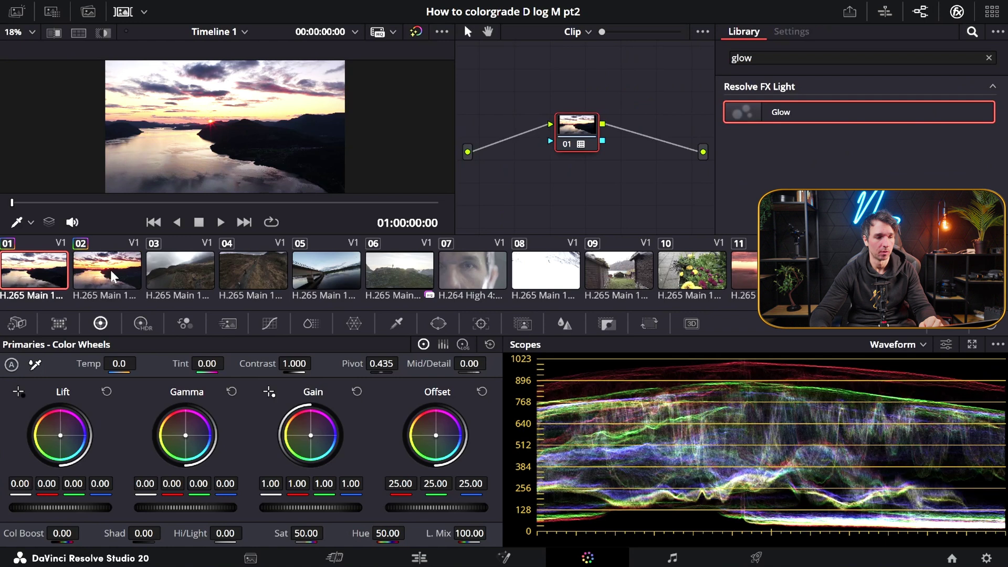
left_click(110, 273)
left_click(63, 269)
left_click(107, 269)
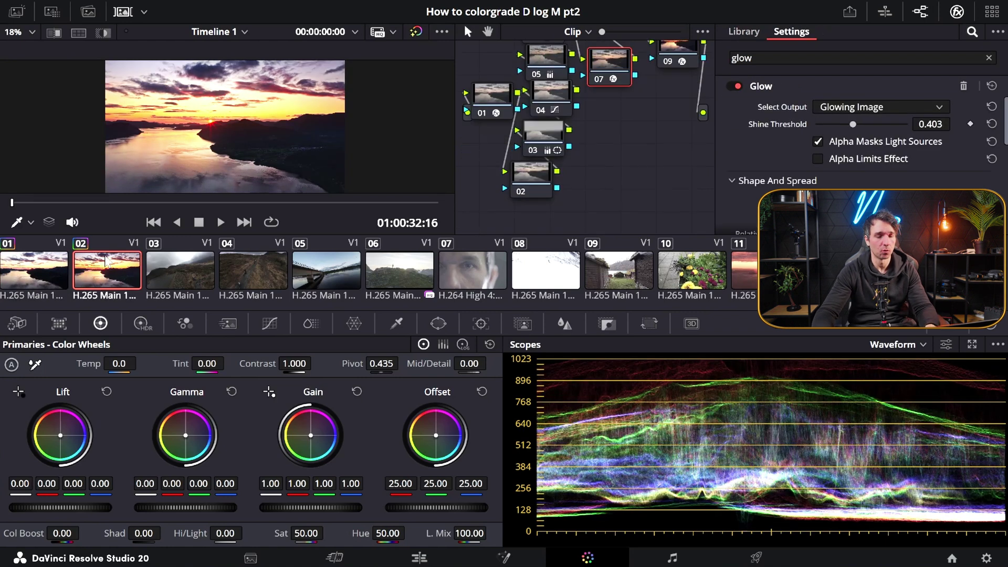
- Play clip 05 up to its tilted sunset view, copy clip 02's grade onto it and check the image full screen
left_click(330, 270)
key("space")
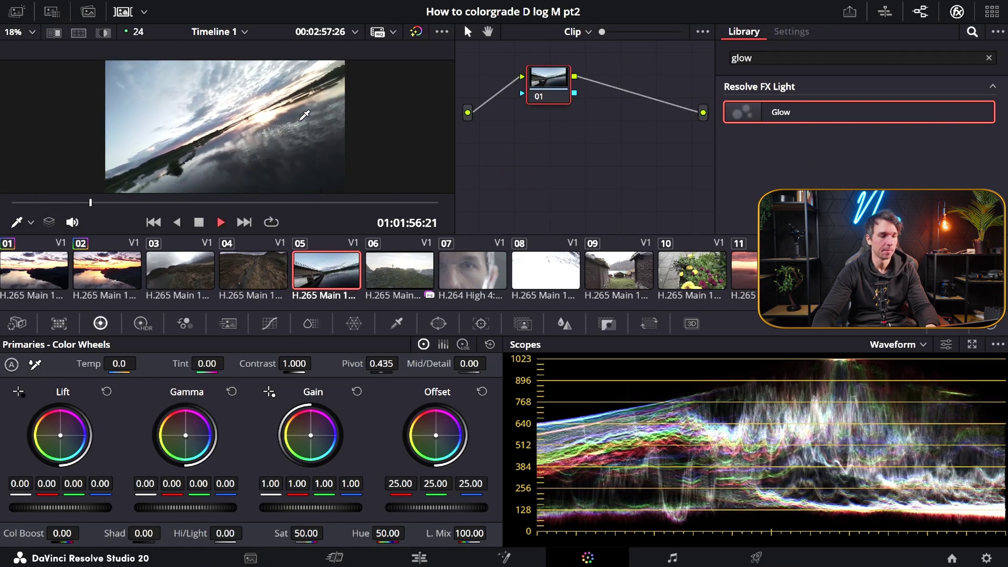
key("space")
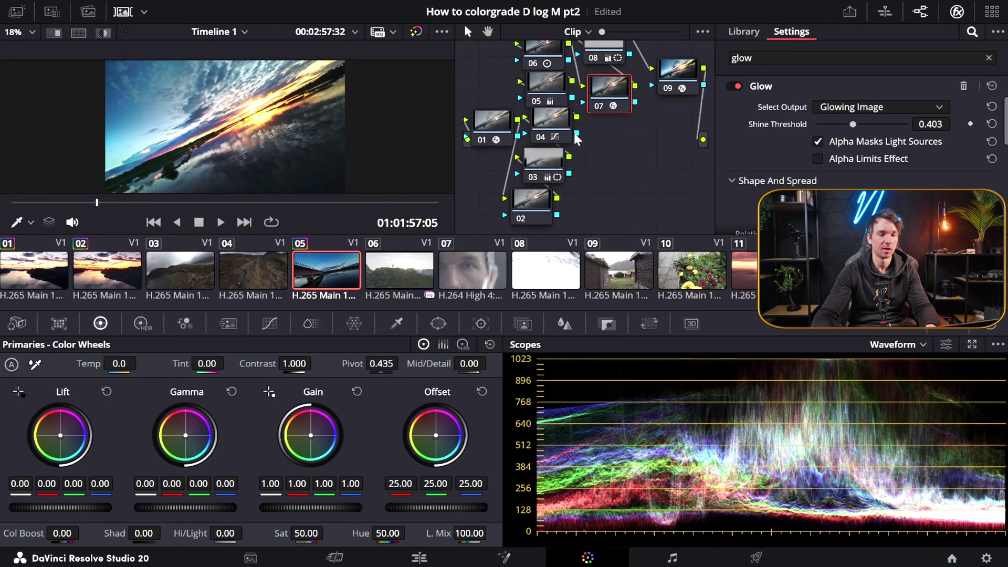
scroll(575, 133, "up", 3)
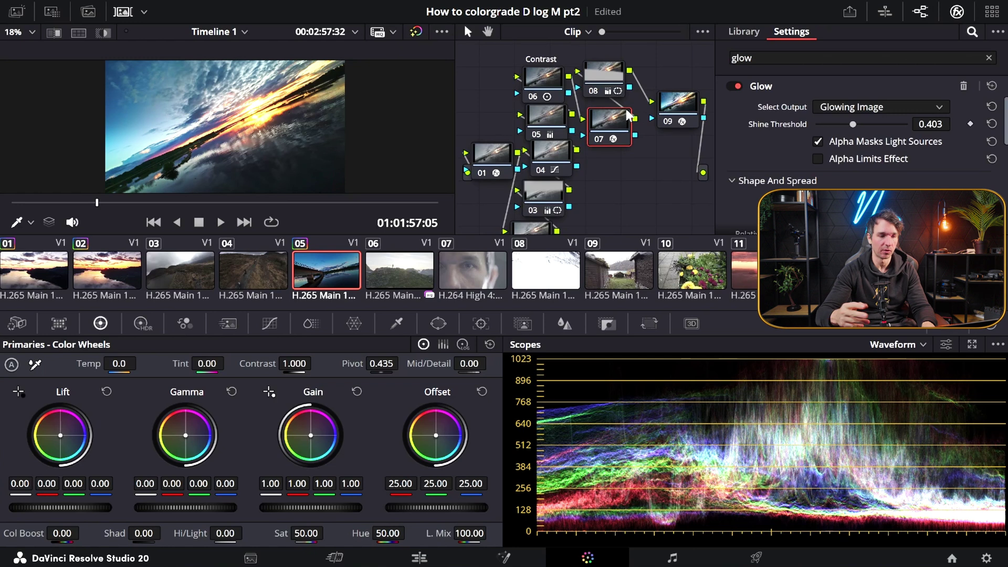
key("ctrl+f")
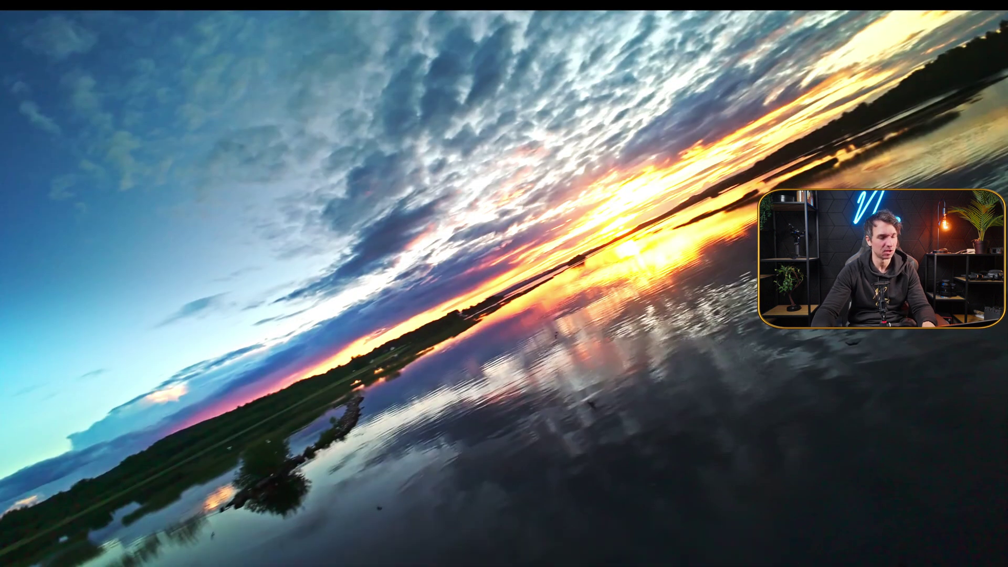
key("ctrl+f")
key("ctrl+f")
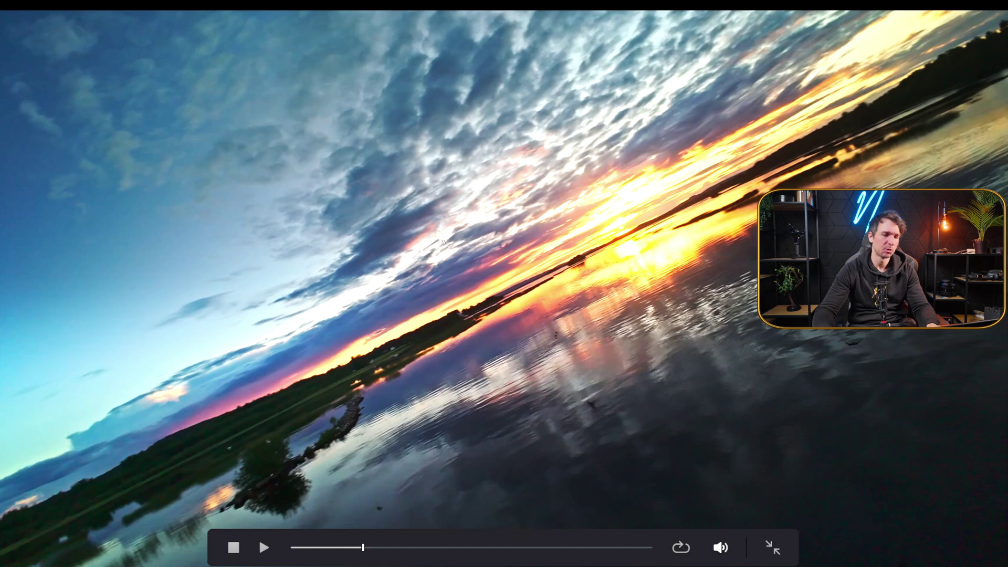
key("ctrl+f")
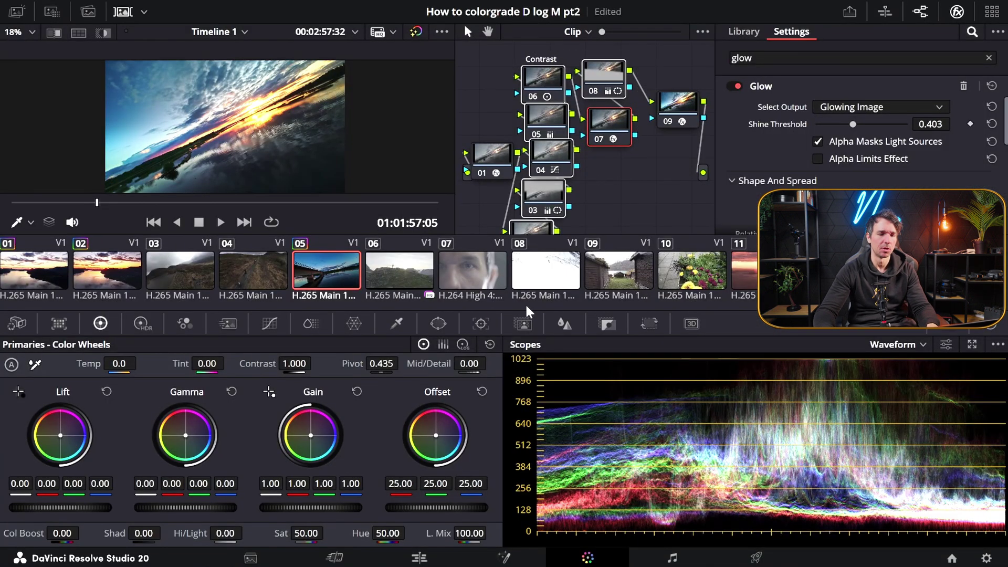
- Delete all nodes between clip 05's two Color Space Transform nodes and reposition the remaining two
scroll(601, 180, "down", 3)
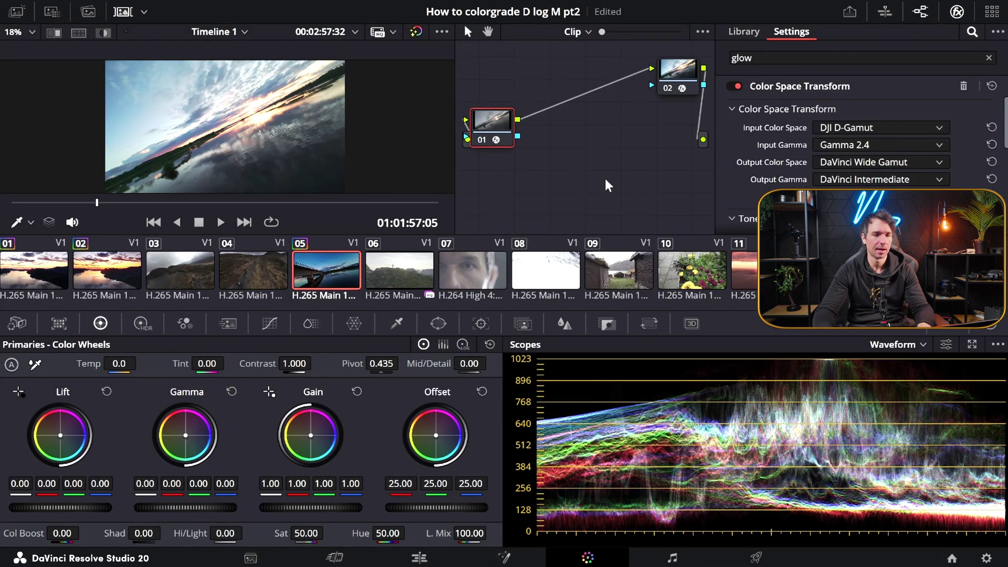
left_click_drag(492, 129, 522, 127)
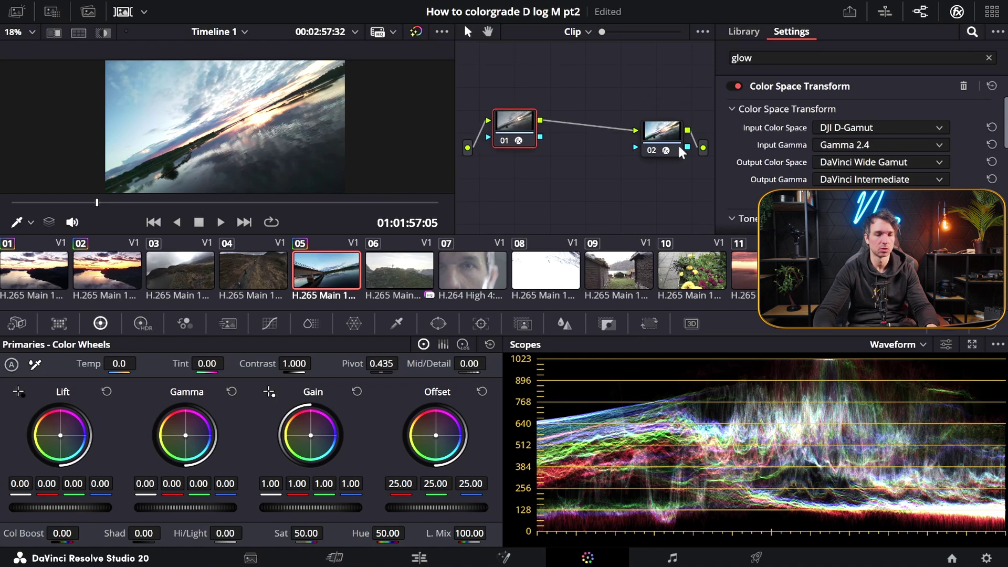
left_click_drag(662, 132, 674, 113)
- Add a serial node after clip 05's first Color Space Transform and line it up between the two transform nodes
left_click(509, 126)
key("shift+s")
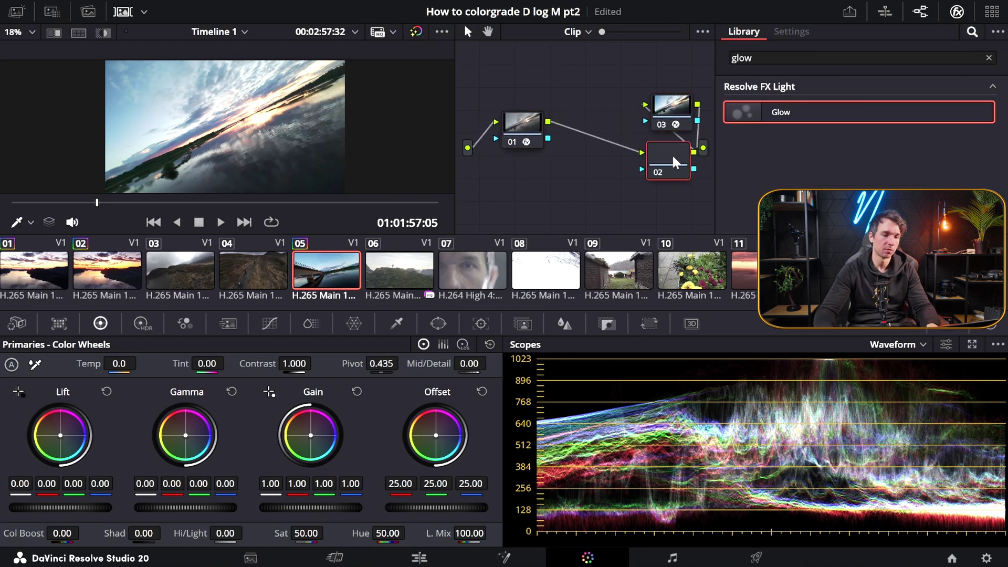
left_click(537, 134)
left_click(594, 120)
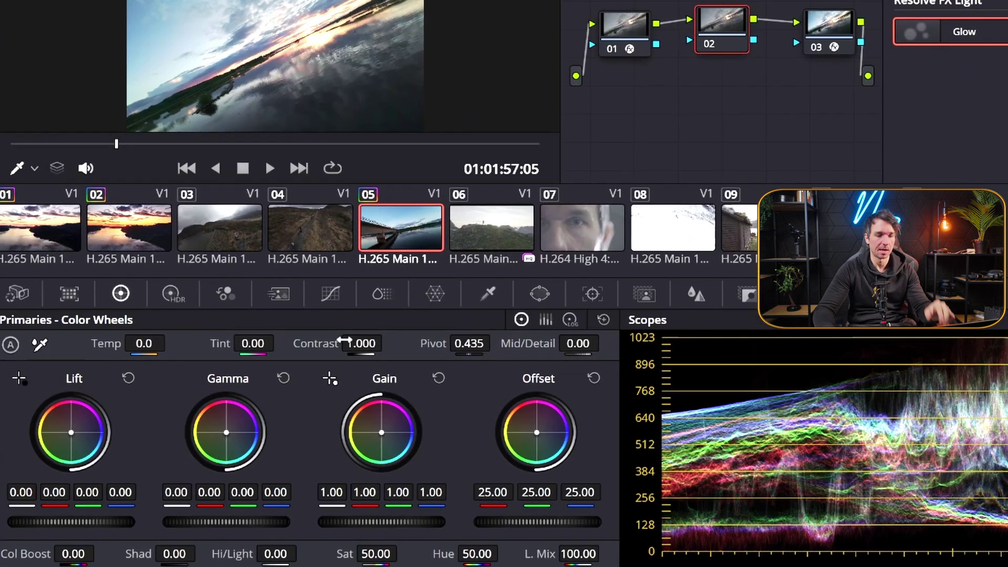
- Set node 02's Contrast to 1.236, Hi/Light to -100.00 and Shad to 24.00, then check the image full screen
left_click_drag(344, 340, 408, 340)
left_click_drag(276, 554, 266, 552)
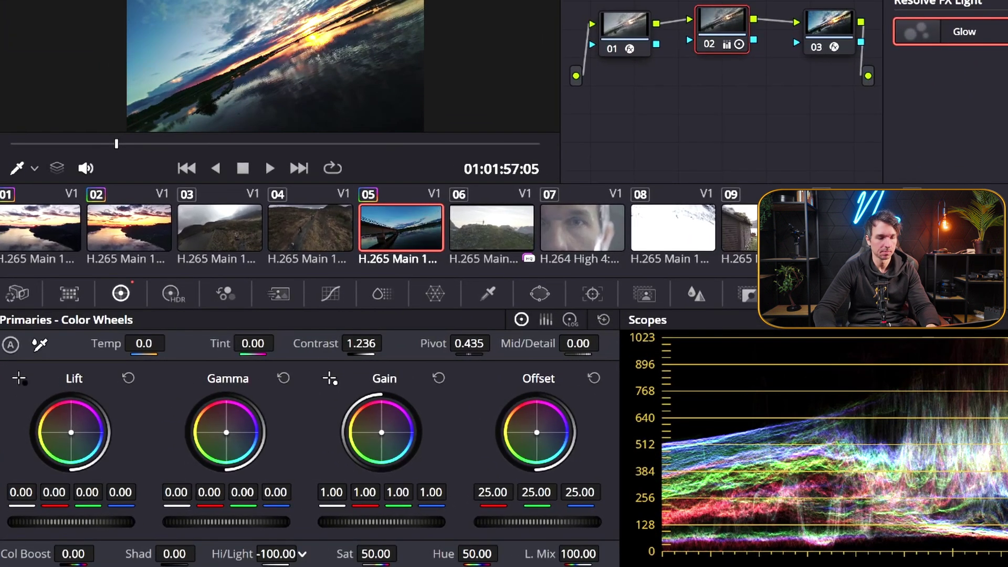
left_click_drag(171, 553, 200, 552)
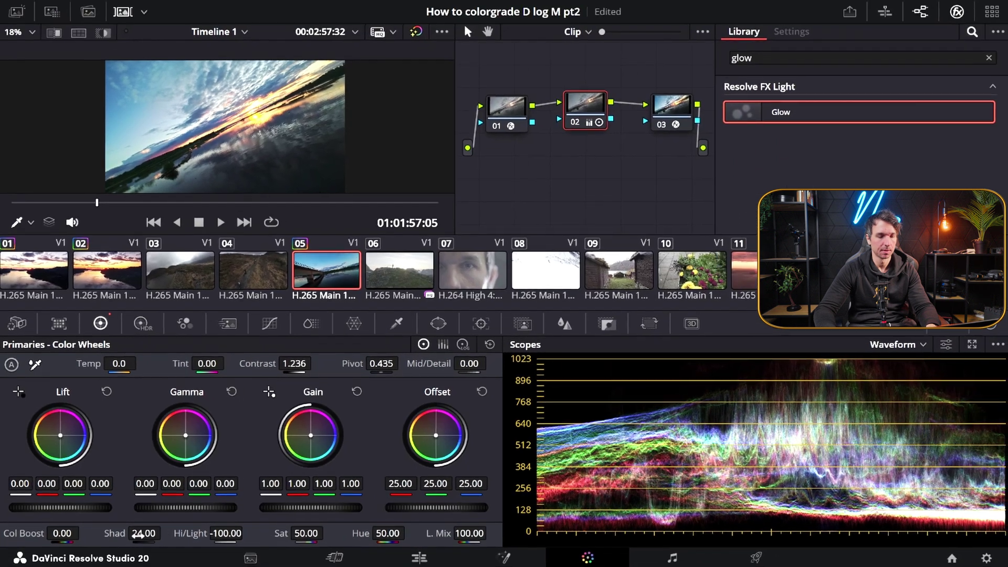
key("ctrl+f")
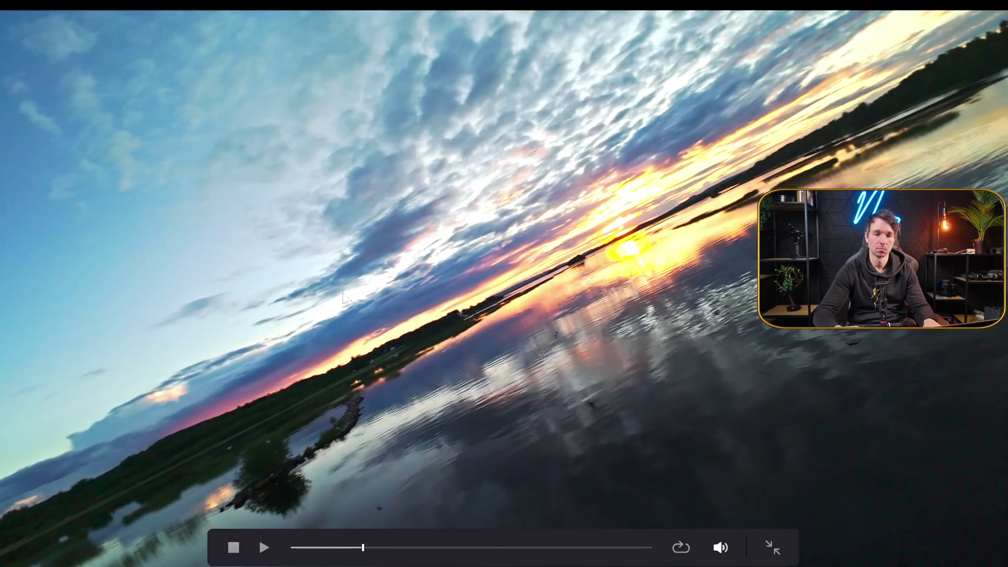
key("Escape")
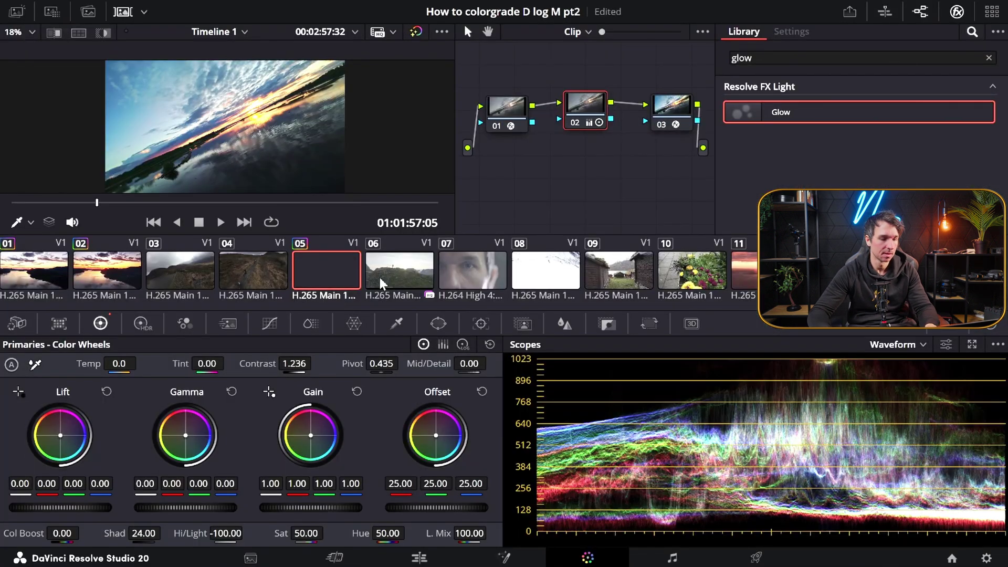
left_click_drag(593, 102, 608, 117)
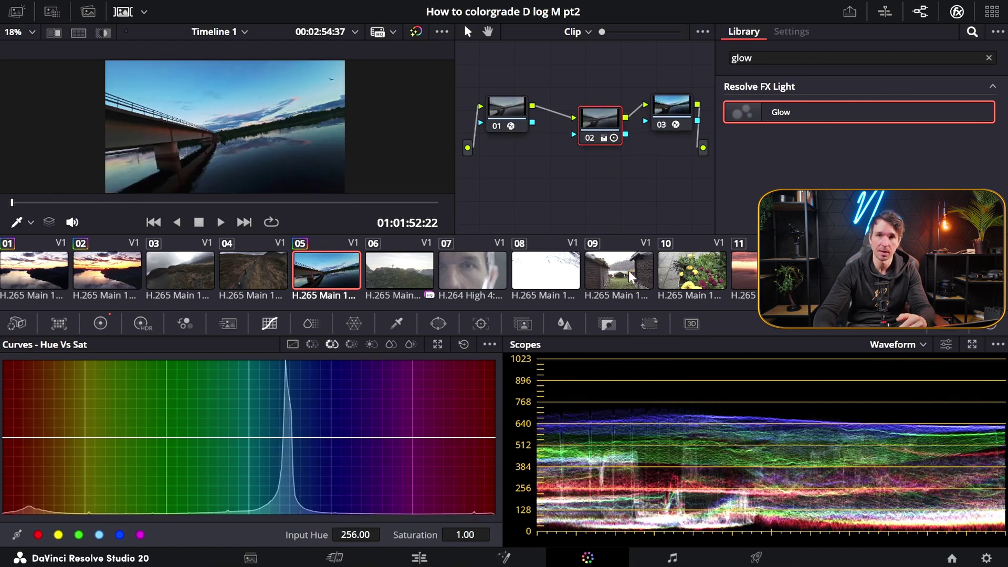
- Copy clip 05's grade onto clip 09, align node 02 with its neighbours and view the image full screen
left_click(626, 268)
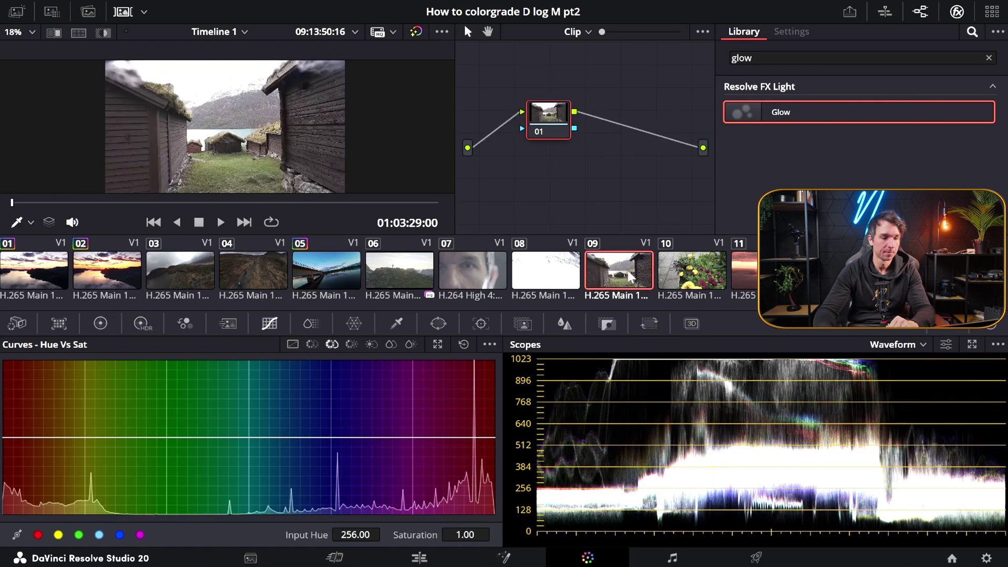
middle_click(339, 265)
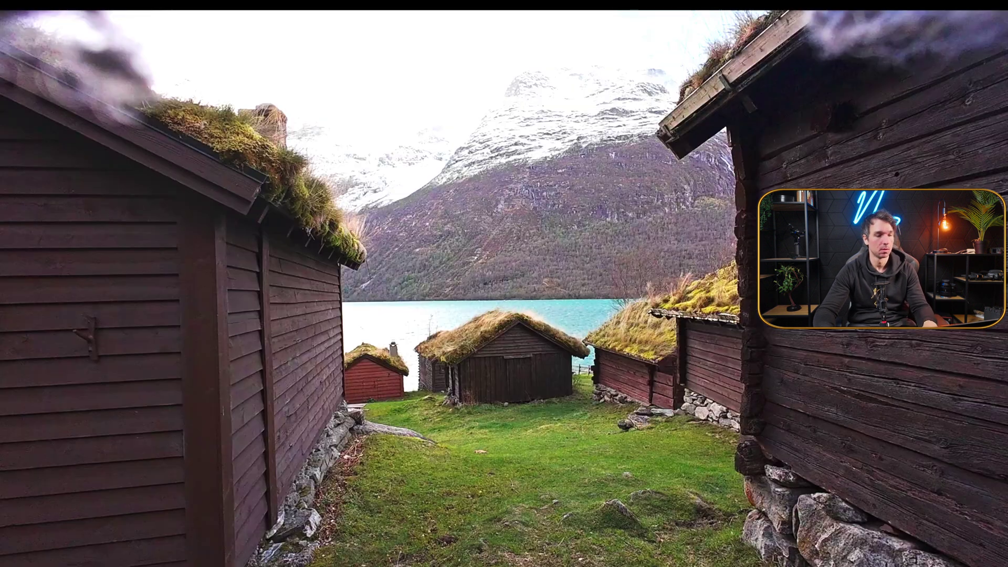
key("Escape")
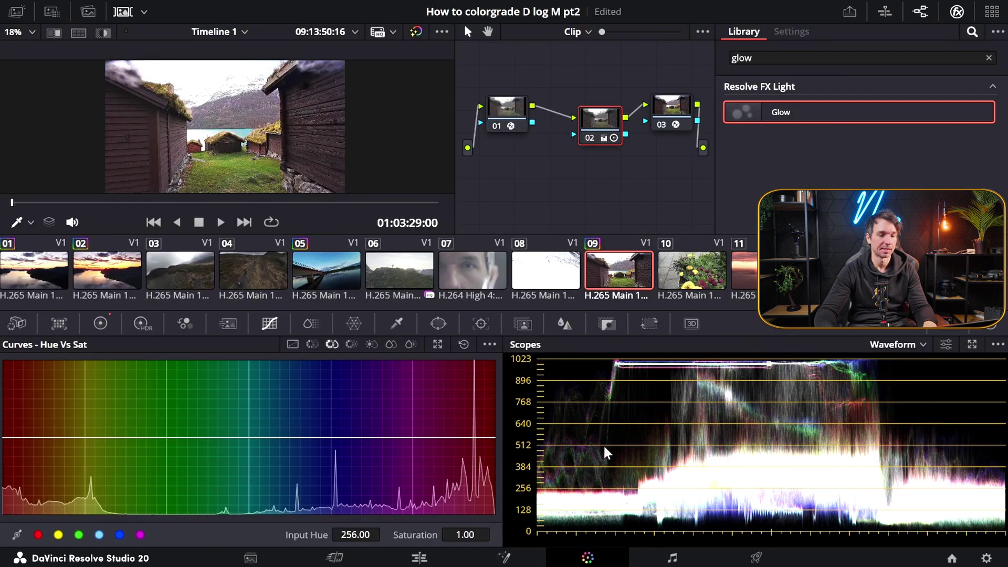
left_click_drag(603, 129, 597, 114)
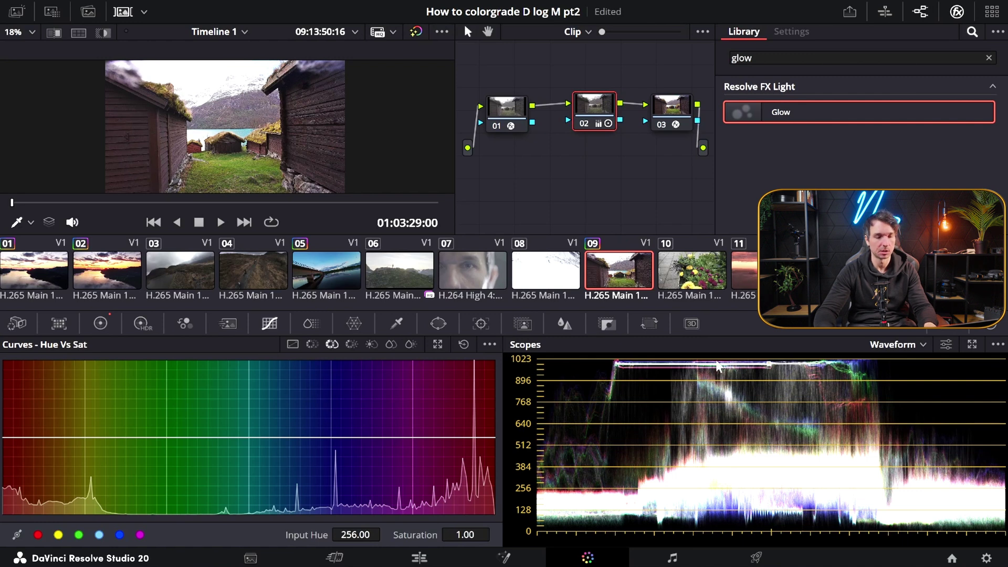
key("ctrl+f")
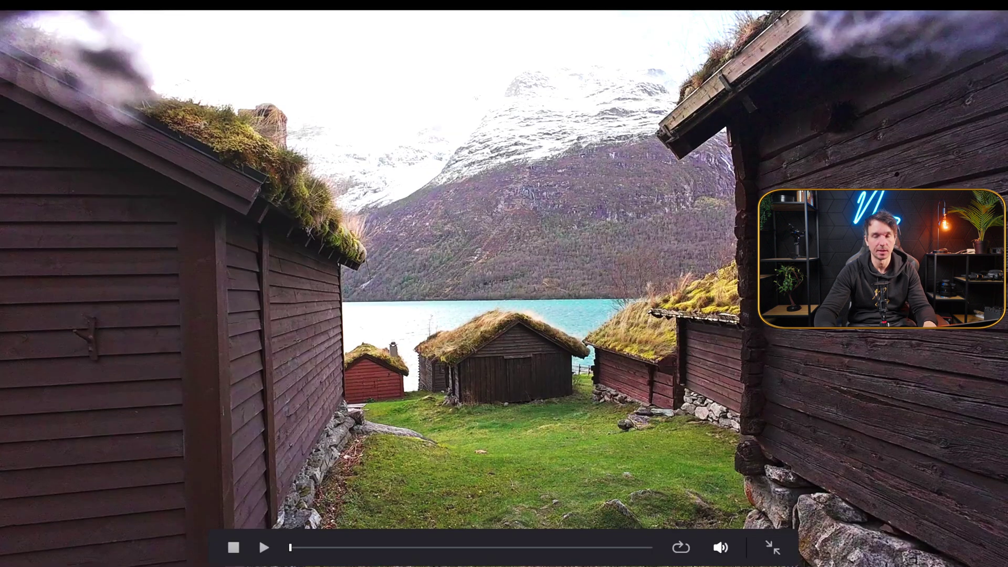
key("Escape")
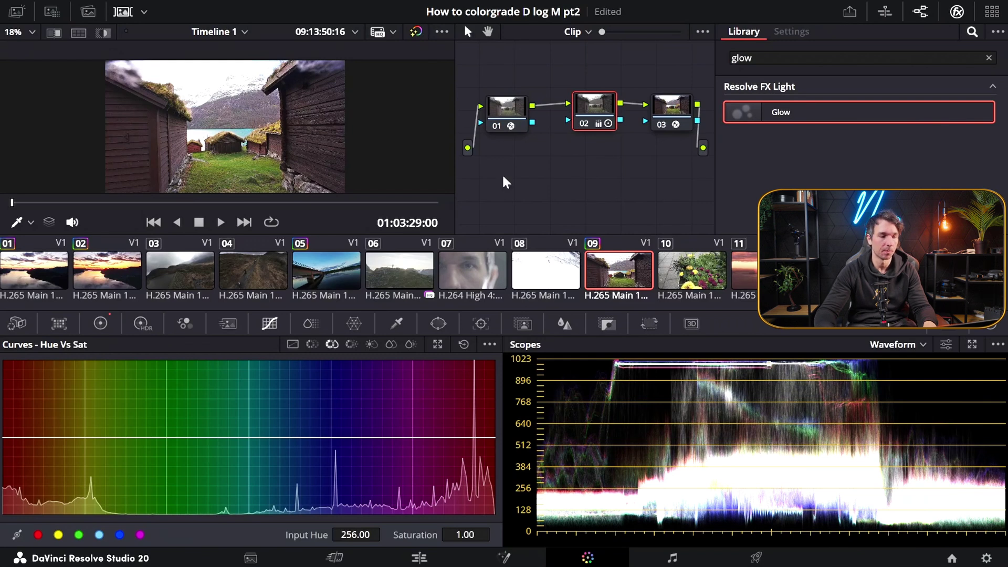
- Inspect clip 09's bright sky full screen and try adjusting Hi/Light on node 02
key("ctrl+f")
key("Escape")
key("ctrl+f")
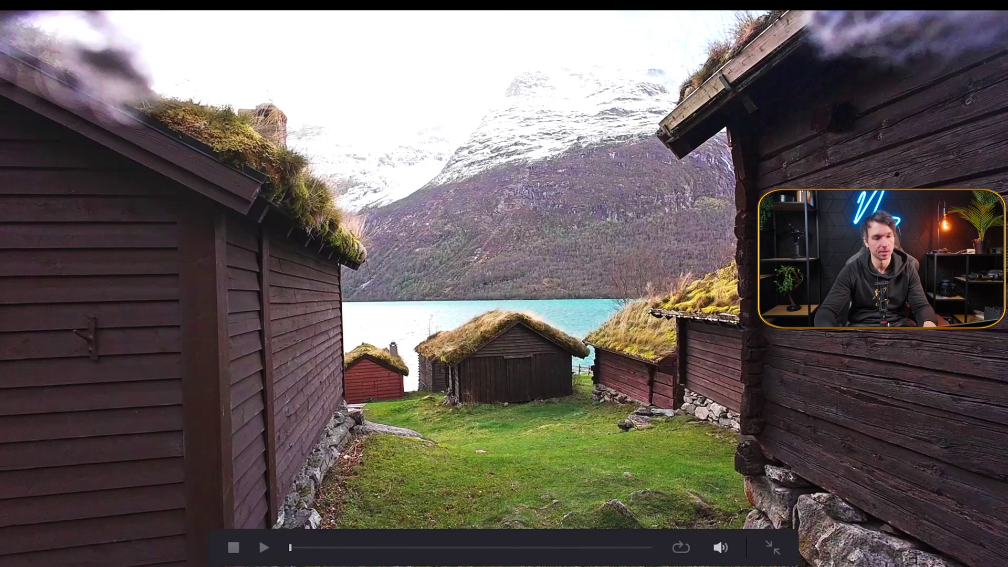
key("Escape")
left_click(100, 324)
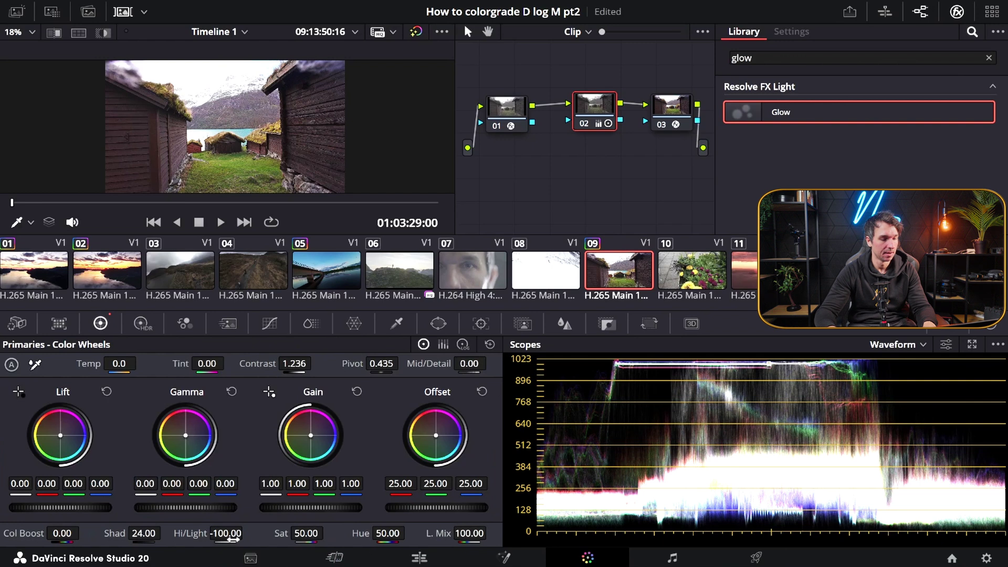
left_click_drag(247, 532, 231, 531)
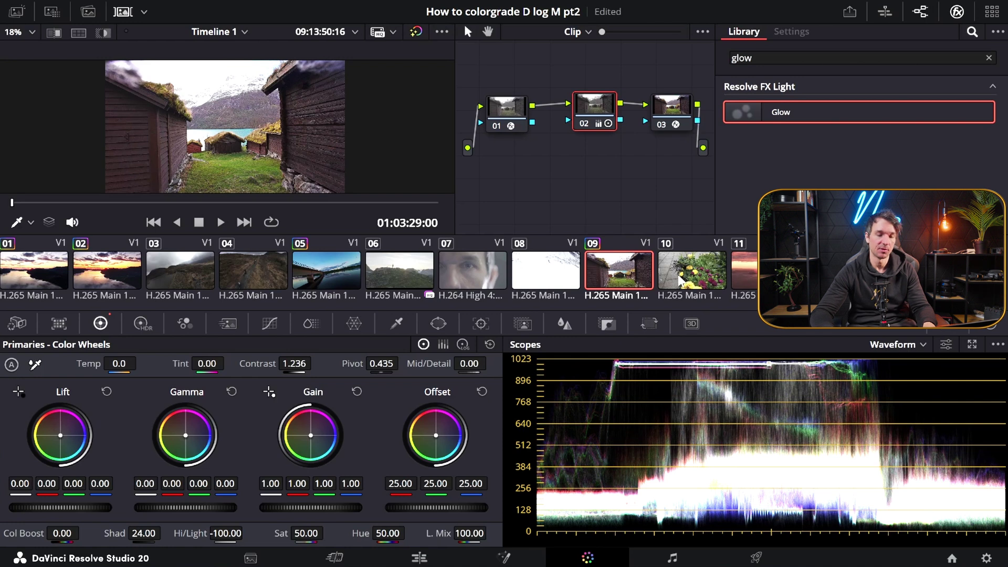
- Copy clip 09's grade onto flower clip 10 and compare the image full screen with the grade bypassed and enabled
key("Down")
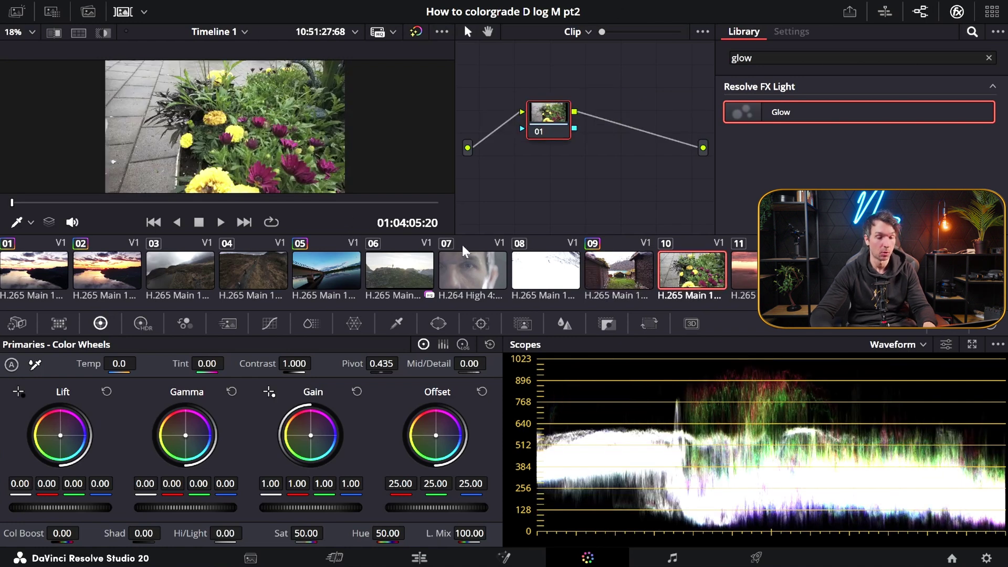
middle_click(619, 279)
key("ctrl+f")
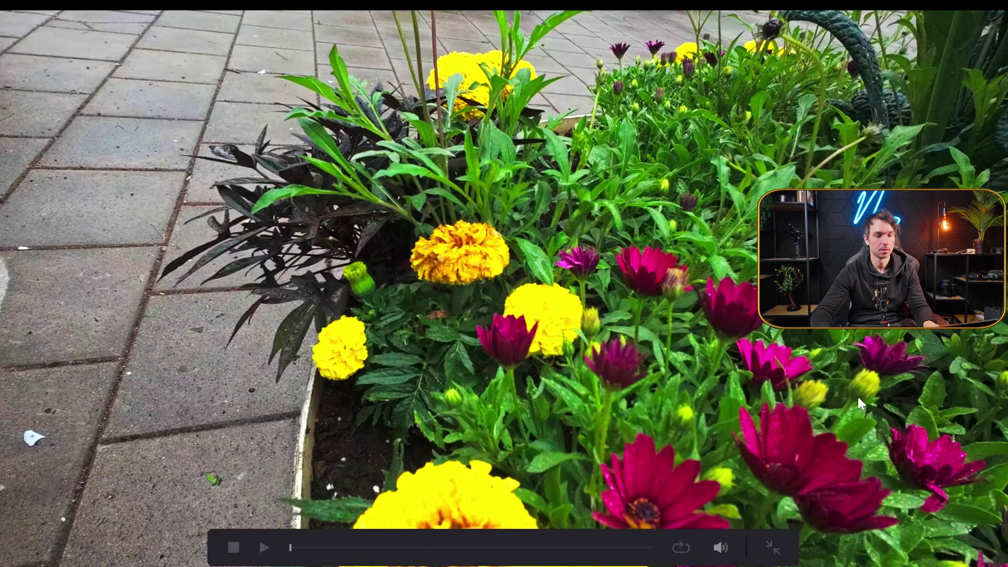
key("shift+d")
key("shift+d")
key("shift+d")
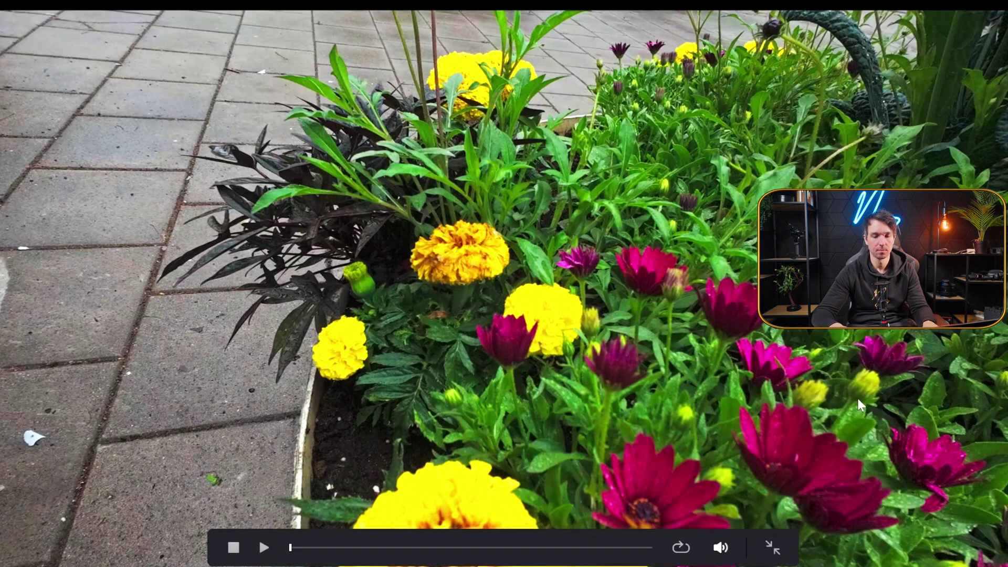
key("ctrl+f")
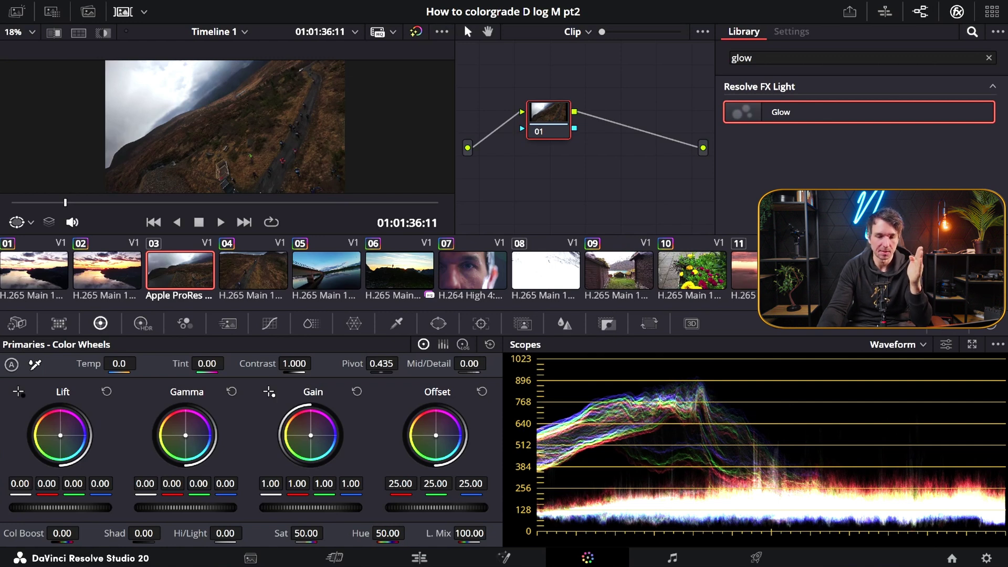
- Reduce flower clip 10's grade to its two Color Space Transform nodes and space them apart
left_click(744, 270)
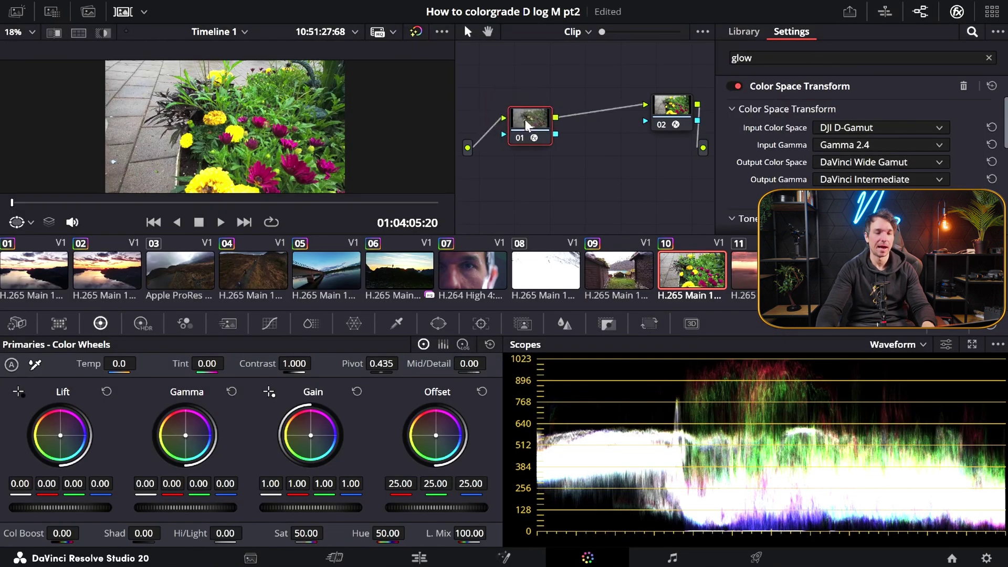
left_click_drag(556, 132, 672, 139)
left_click_drag(504, 122, 522, 128)
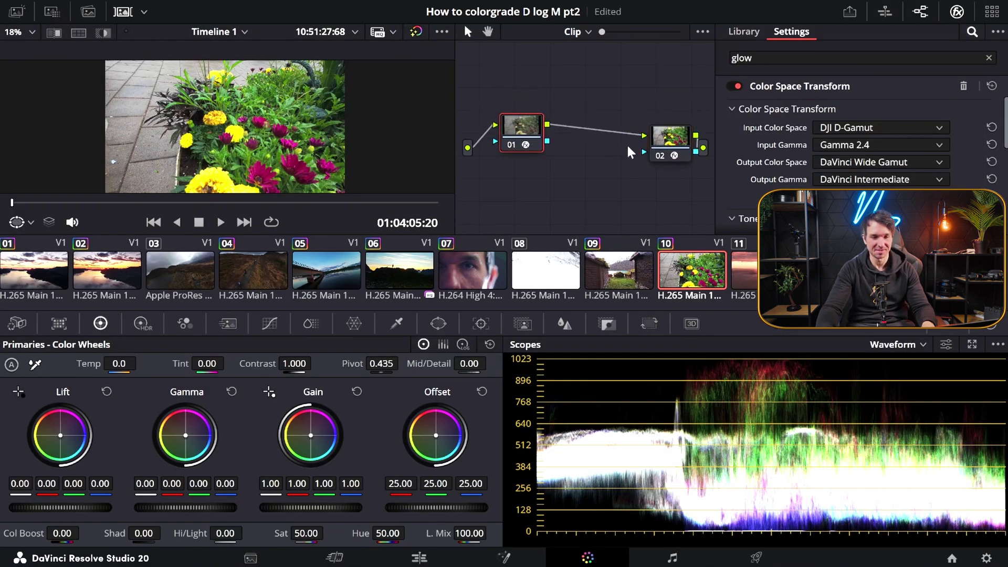
left_click_drag(669, 147, 662, 134)
- Copy clip 10's Color Space Transform nodes onto clip 11 and add a serial node between them
left_click(753, 271)
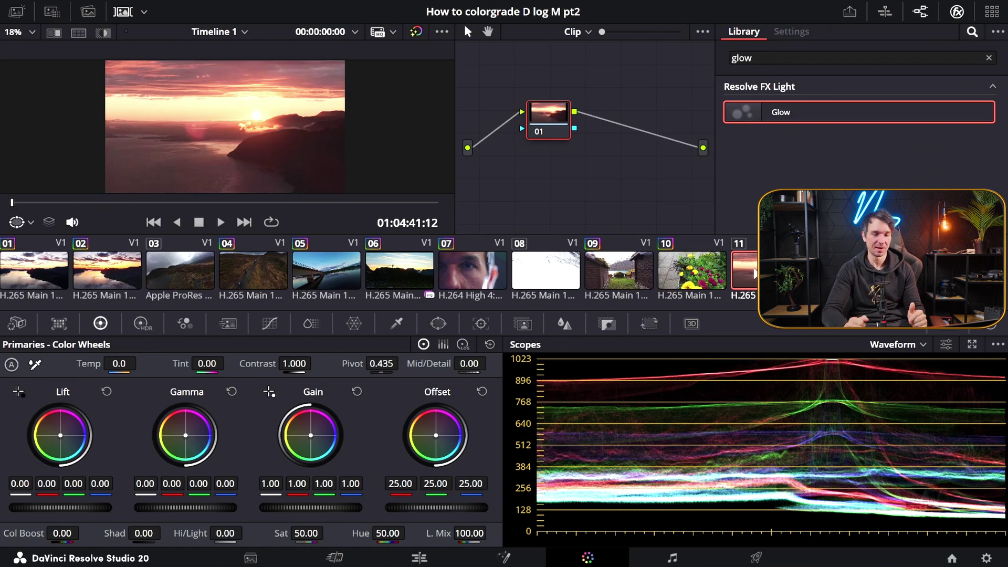
middle_click(714, 271)
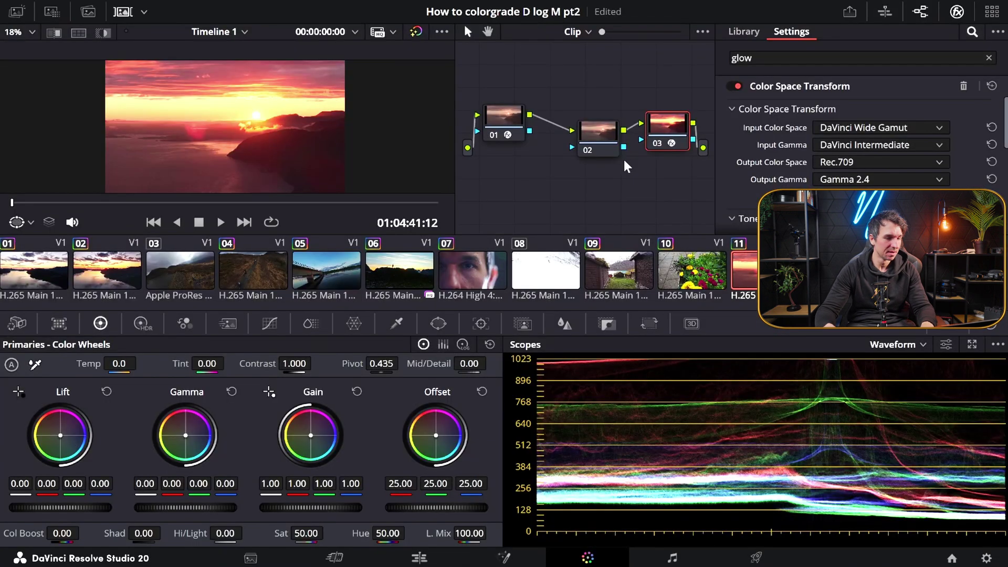
- On clip 11's node 02, set Hi/Light to -100, Contrast to 1.176 and Shad to 25
left_click(583, 132)
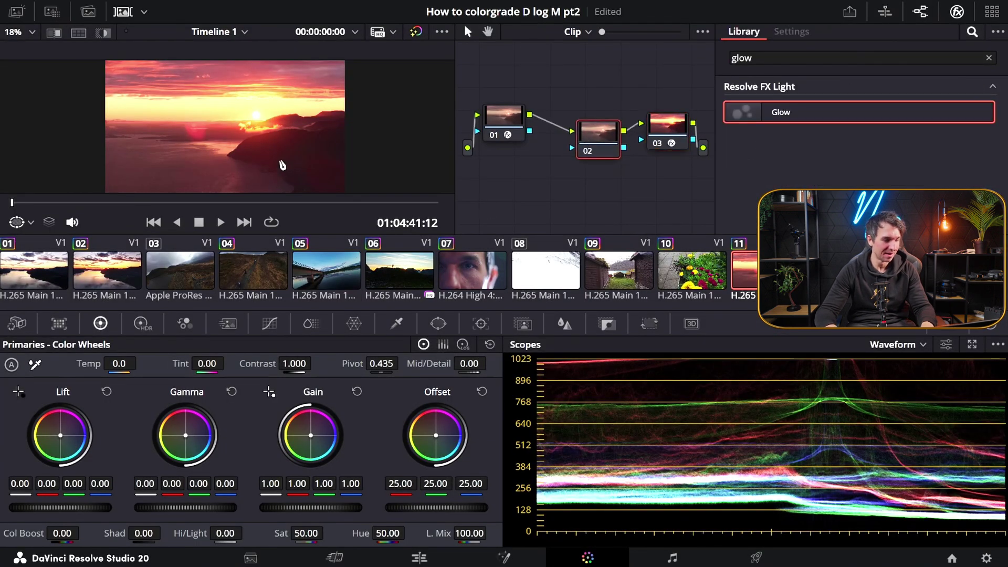
left_click_drag(243, 535, 13, 525)
left_click_drag(297, 366, 329, 366)
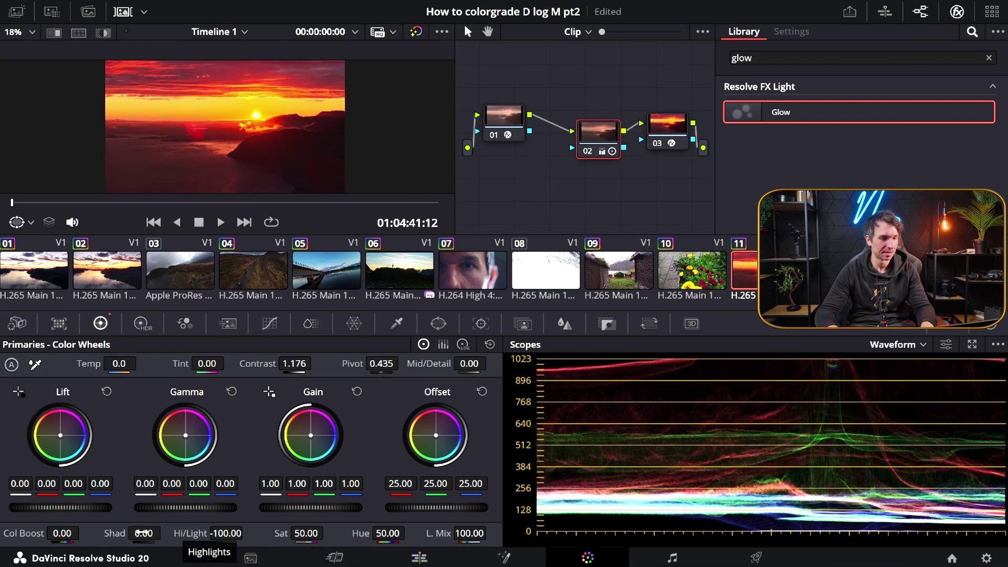
left_click_drag(121, 534, 193, 535)
- Inspect clip 11's graded sunset full screen at its start and near its end, and return to the normal view
key("ctrl+f")
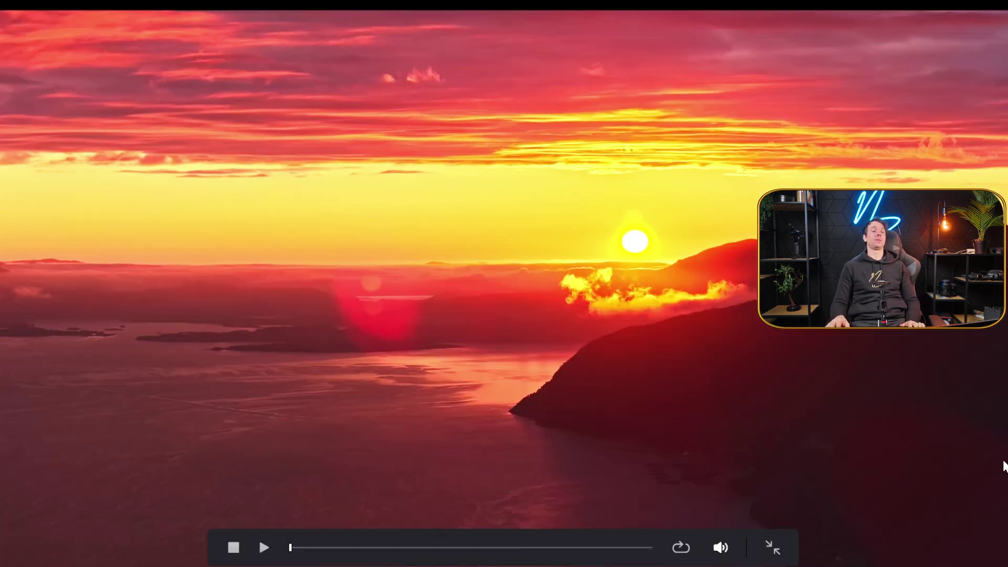
key("Escape")
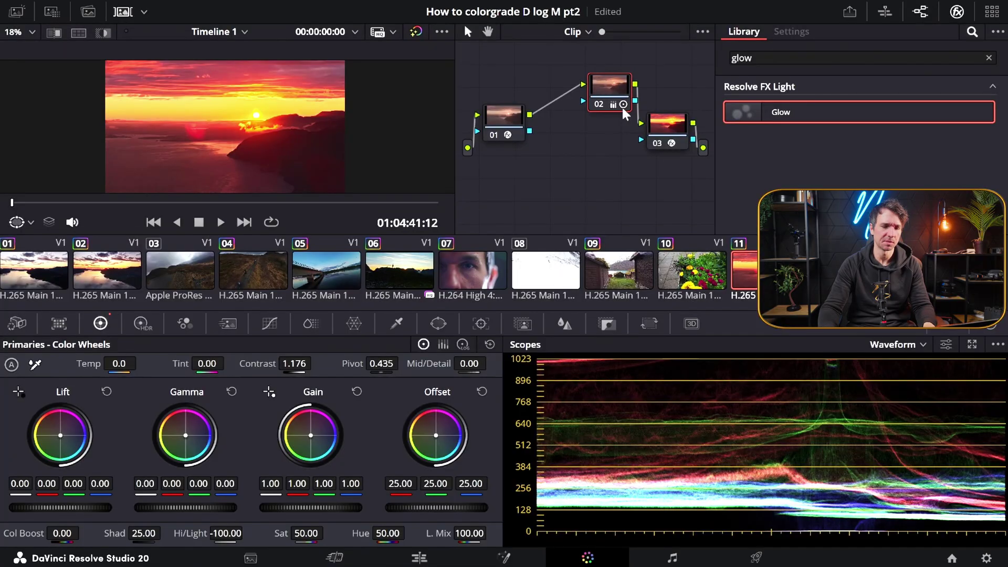
key("ctrl+f")
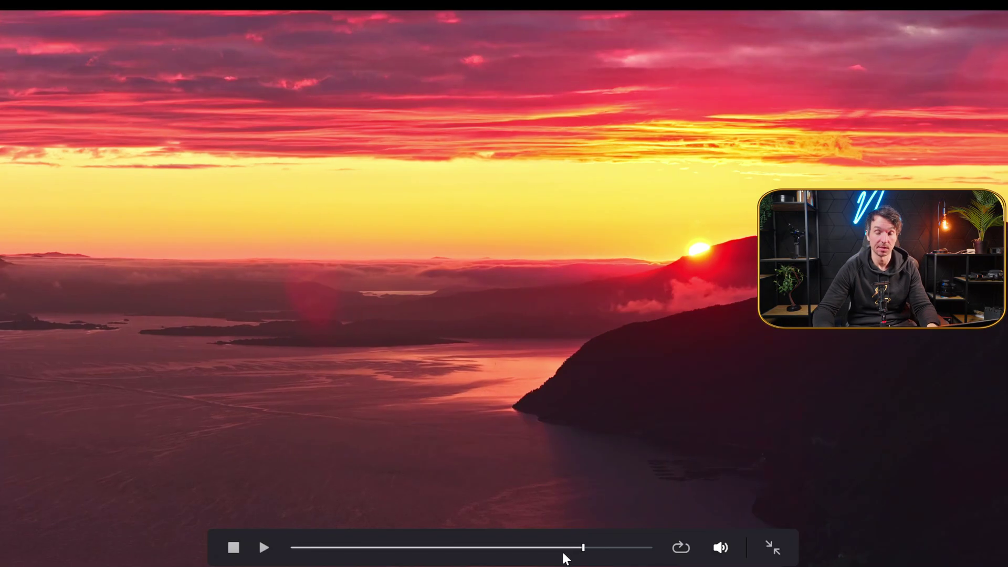
left_click_drag(565, 549, 603, 549)
left_click(773, 548)
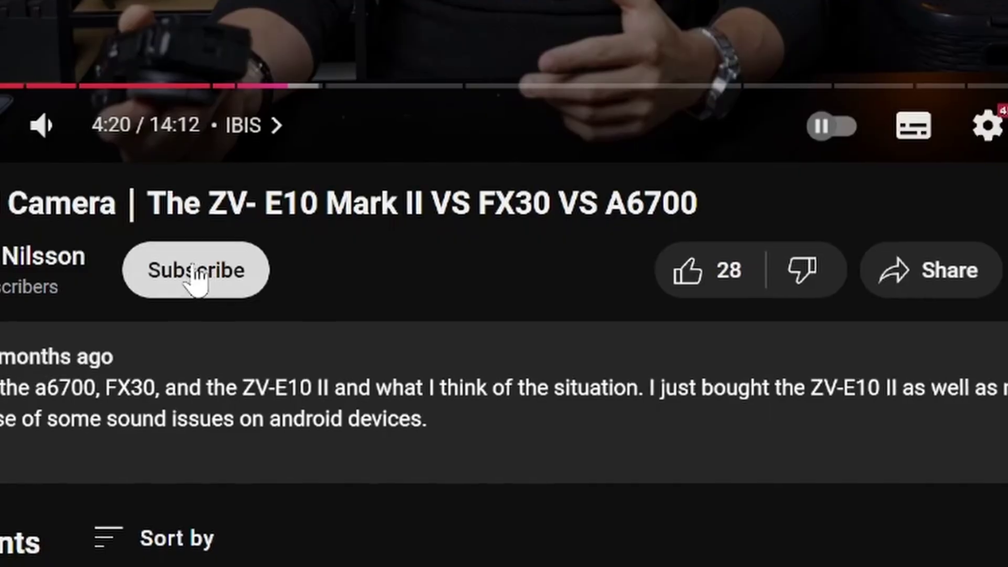
left_click(192, 271)
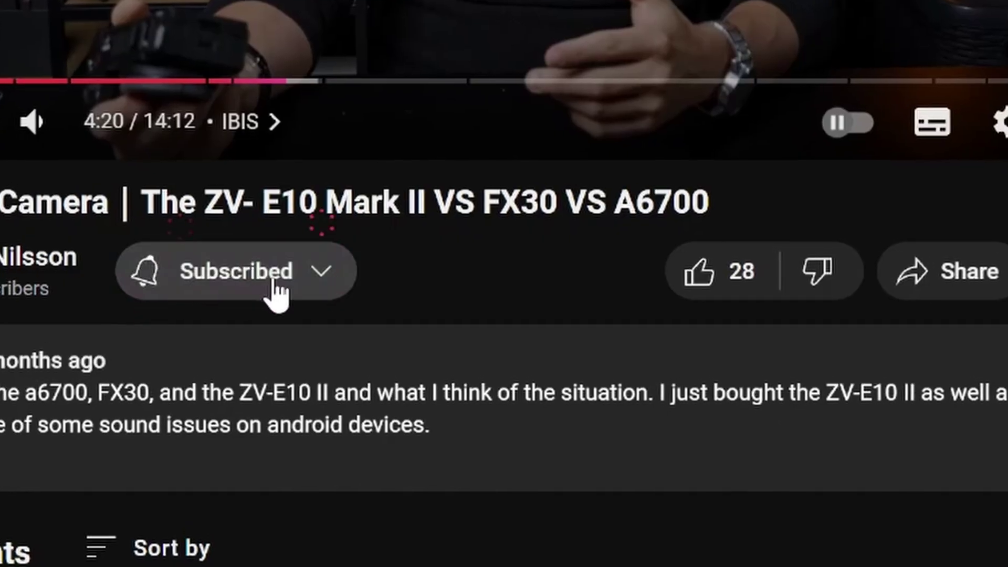
left_click(732, 276)
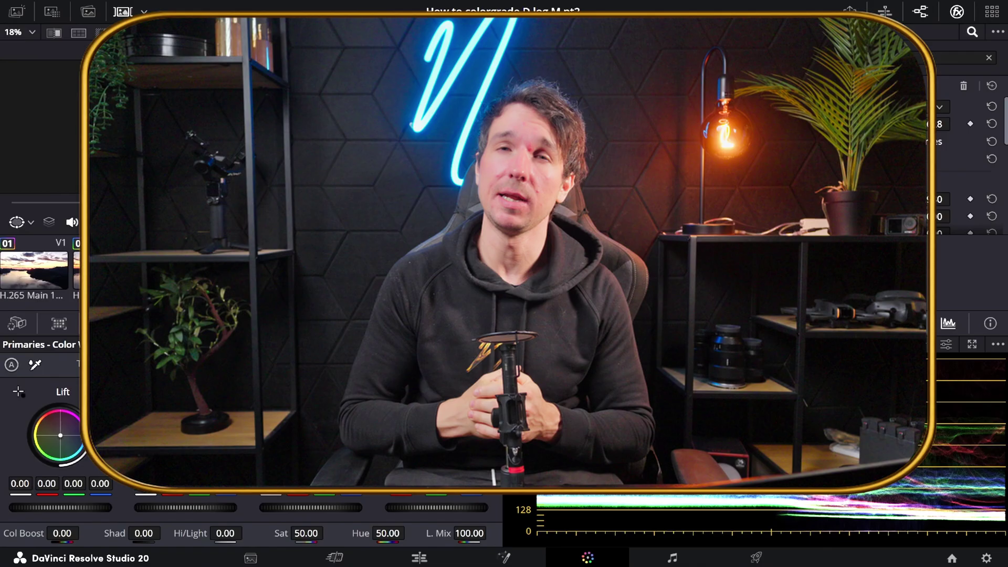